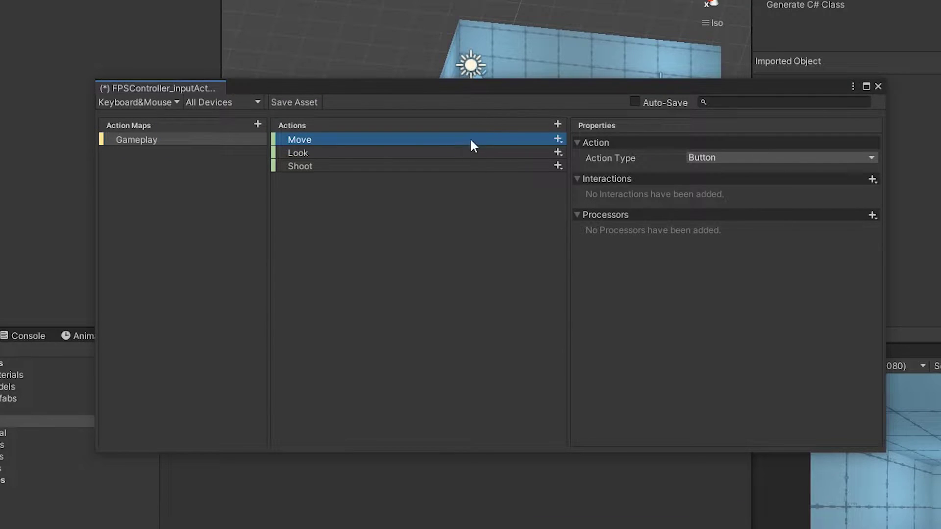
Finish binding the Move action's QWERTY composite to W, S, A and D, assigning the Right key.
{"action": "left_click", "coordinate": [765, 158]}
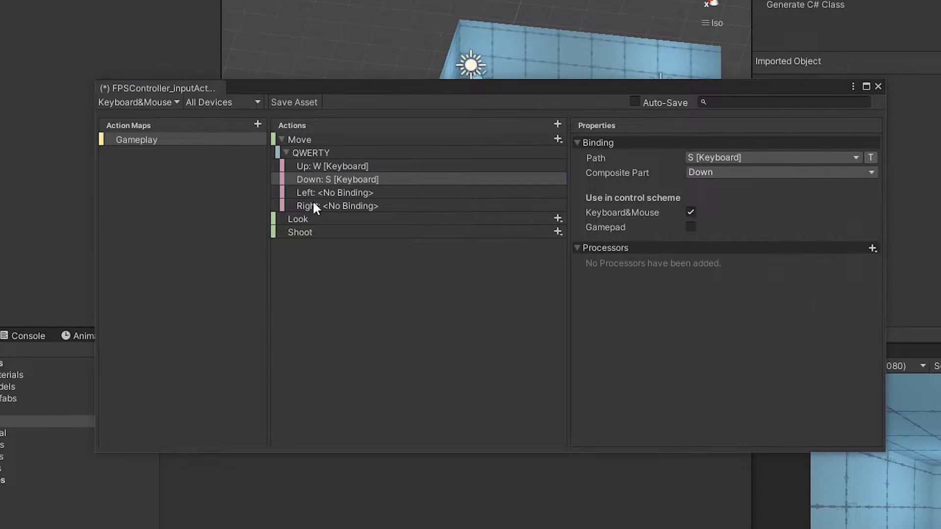
{"action": "left_click", "coordinate": [343, 169]}
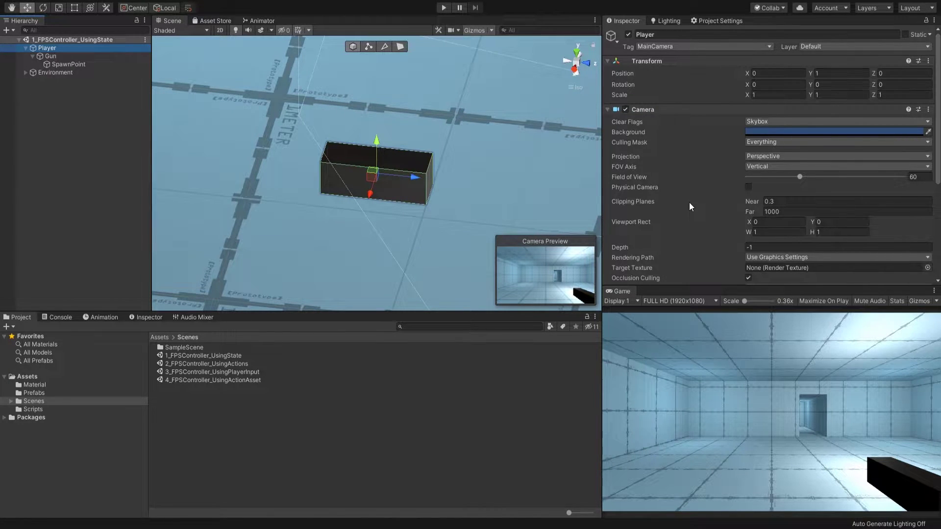
Open the Package Manager, enable preview packages and search for 'Input'.
{"action": "scroll", "coordinate": [689, 203], "scroll_direction": "down", "scroll_amount": 5}
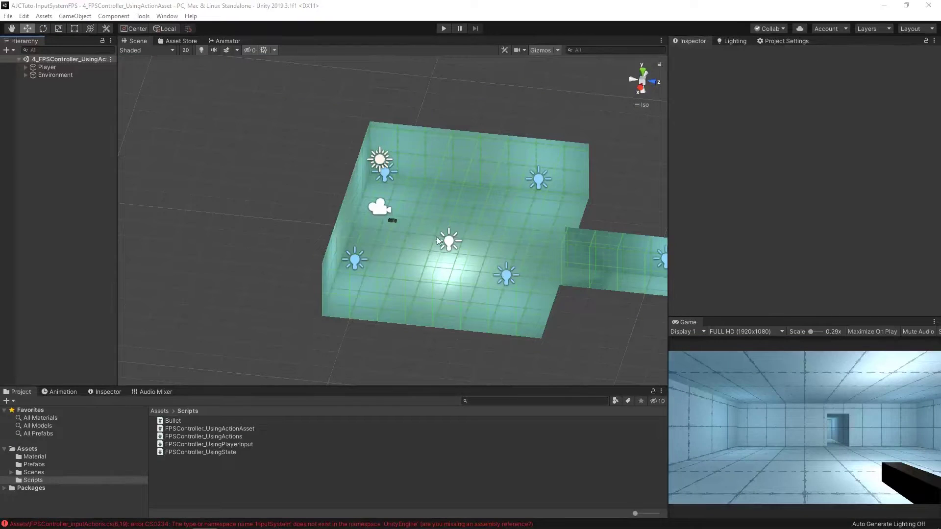
{"action": "left_click", "coordinate": [168, 17]}
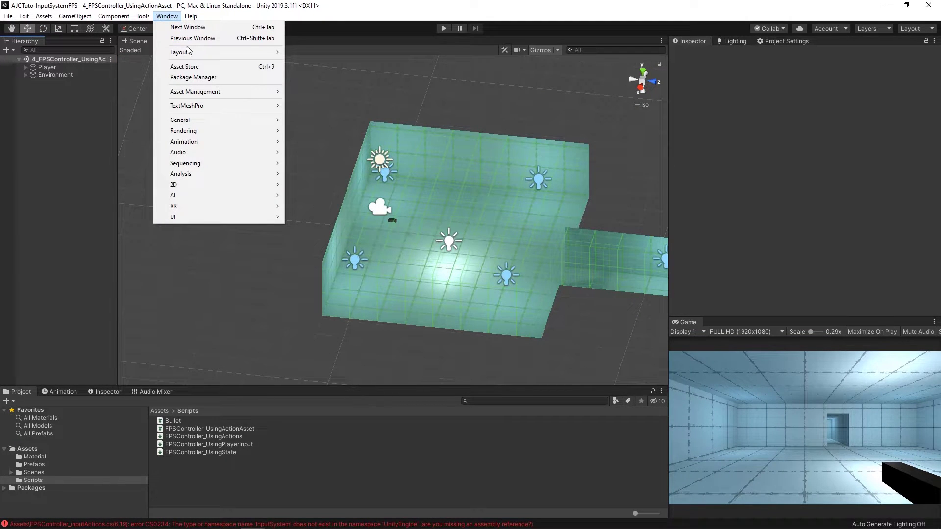
{"action": "left_click", "coordinate": [195, 79]}
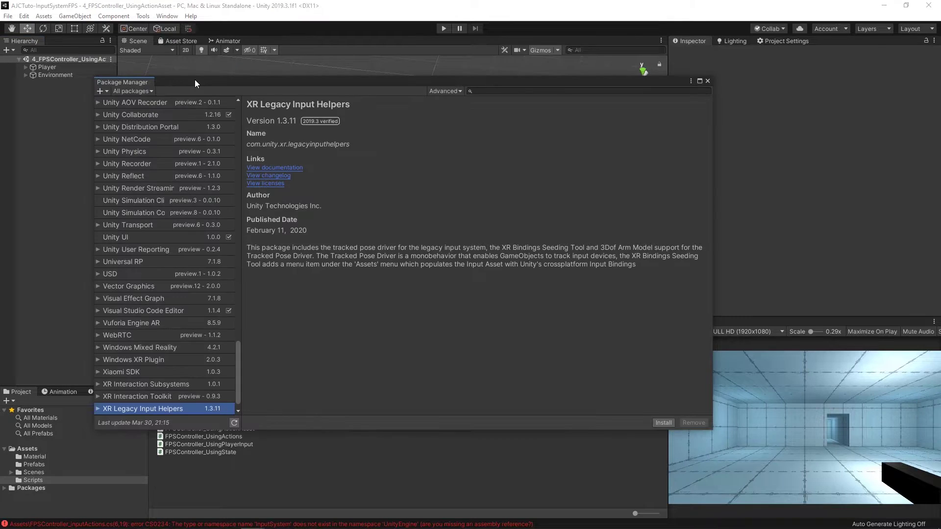
{"action": "left_click", "coordinate": [456, 91]}
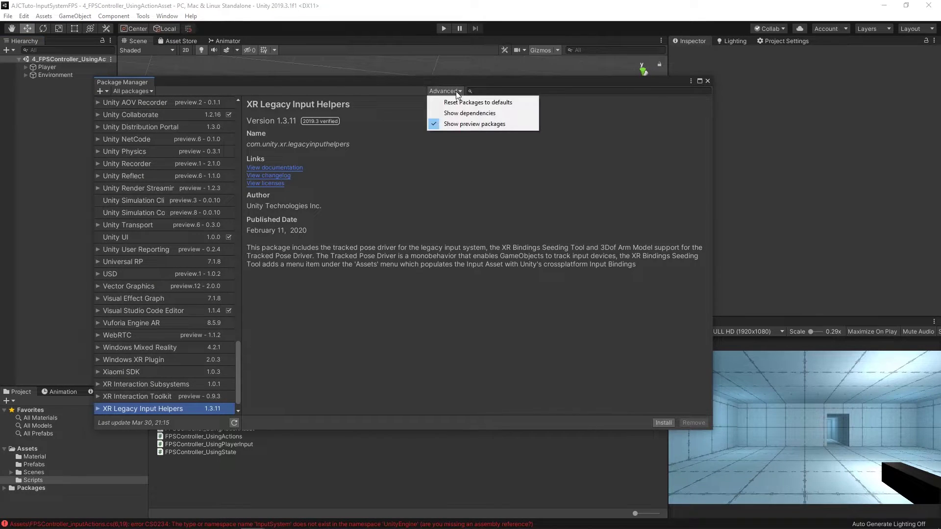
{"action": "left_click", "coordinate": [621, 90]}
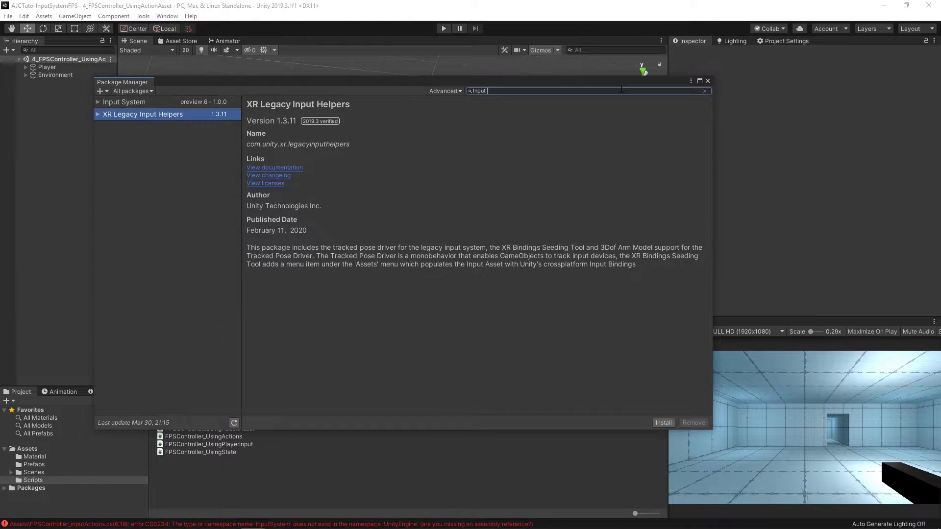
Install the Input System 1.0.0 preview package, enable its backends, and show Player settings.
{"action": "left_click", "coordinate": [187, 102]}
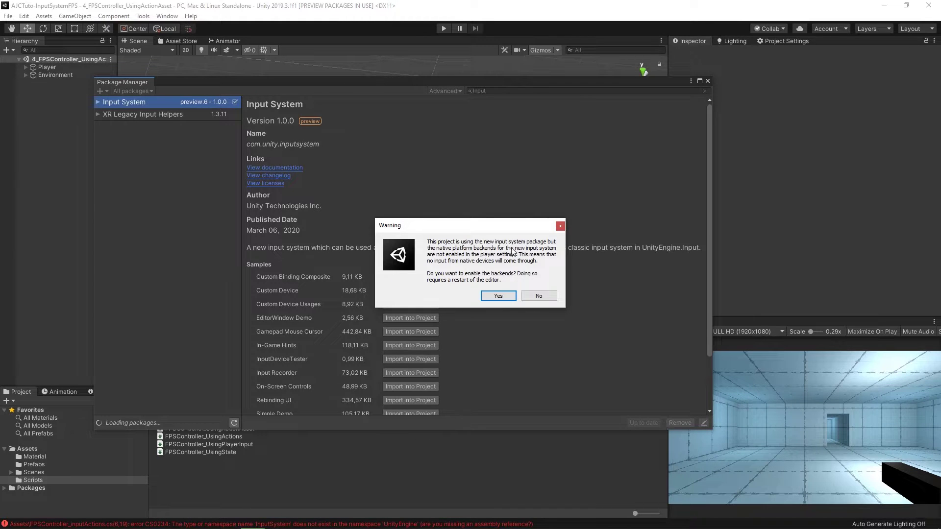
{"action": "left_click", "coordinate": [498, 296]}
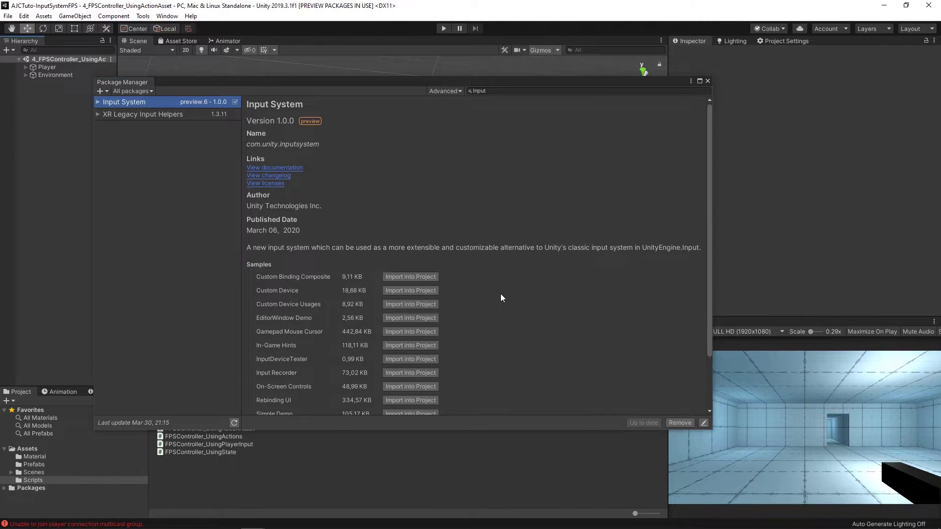
{"action": "left_click", "coordinate": [707, 81]}
{"action": "left_click", "coordinate": [783, 41]}
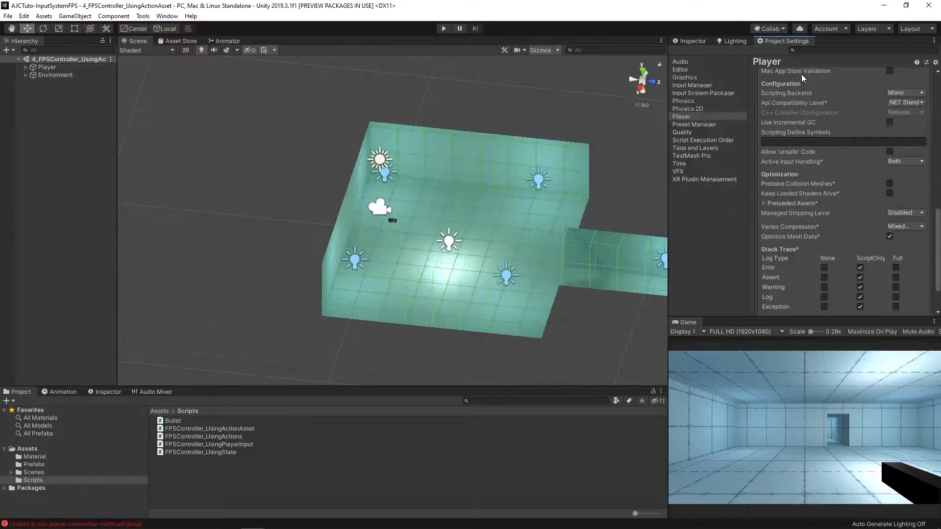
Set Api Compatibility Level to .NET 4.x and Active Input Handling to Input System Package (New), then apply.
{"action": "scroll", "coordinate": [804, 195], "scroll_direction": "up", "scroll_amount": 1}
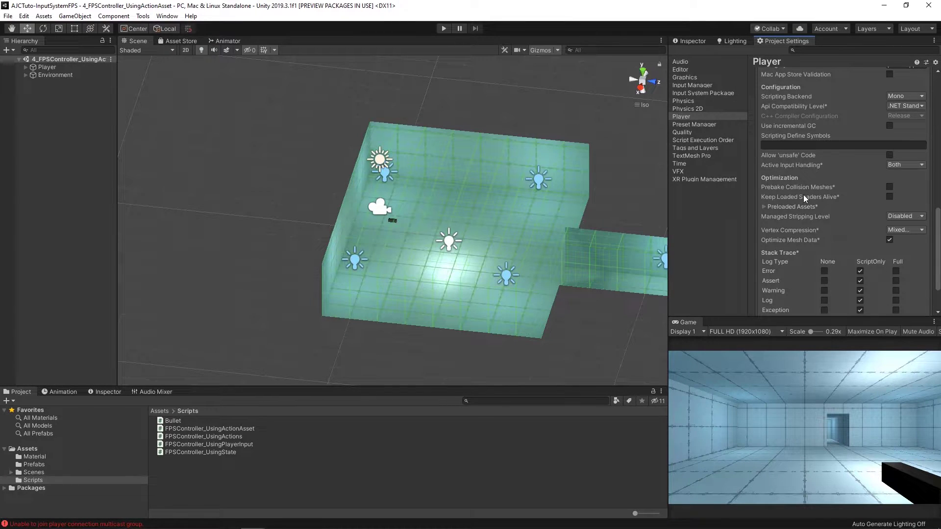
{"action": "scroll", "coordinate": [804, 195], "scroll_direction": "up", "scroll_amount": 2}
{"action": "scroll", "coordinate": [802, 195], "scroll_direction": "up", "scroll_amount": 2}
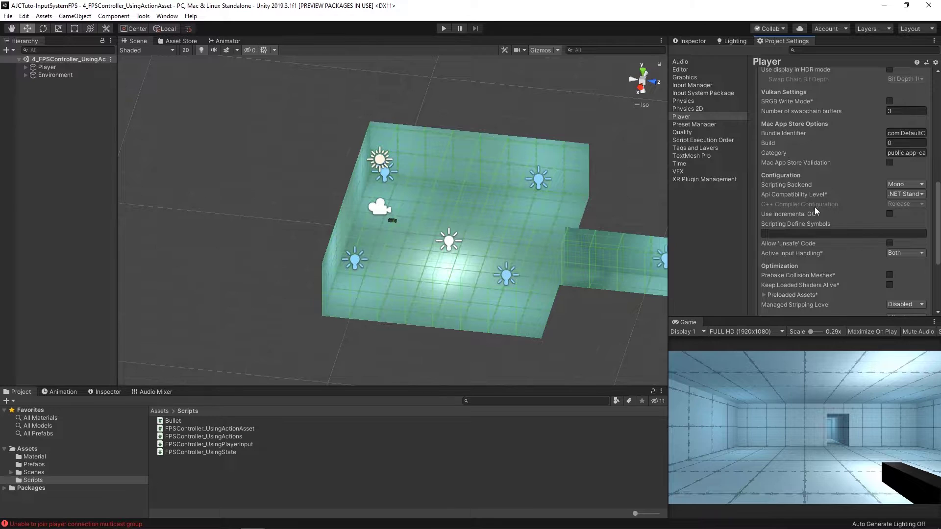
{"action": "left_click", "coordinate": [887, 194]}
{"action": "left_click", "coordinate": [876, 214]}
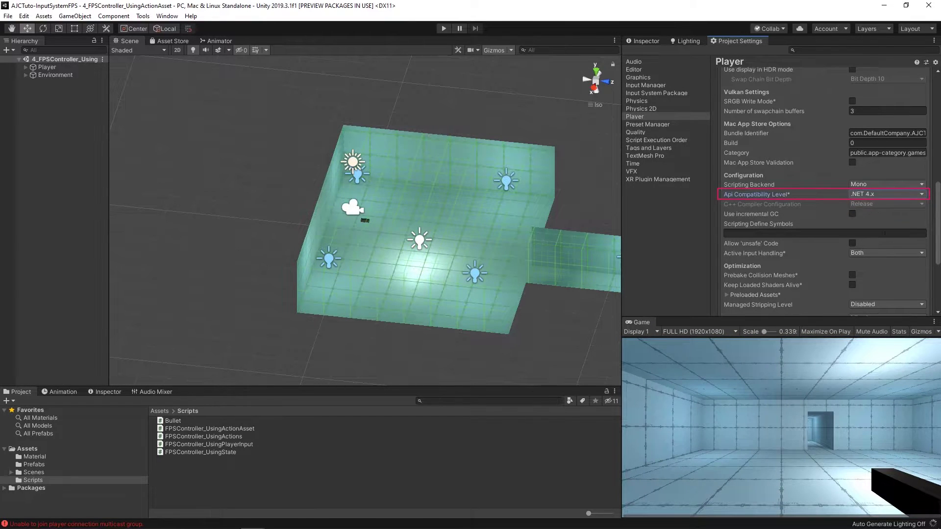
{"action": "left_click", "coordinate": [892, 253]}
{"action": "left_click", "coordinate": [892, 273]}
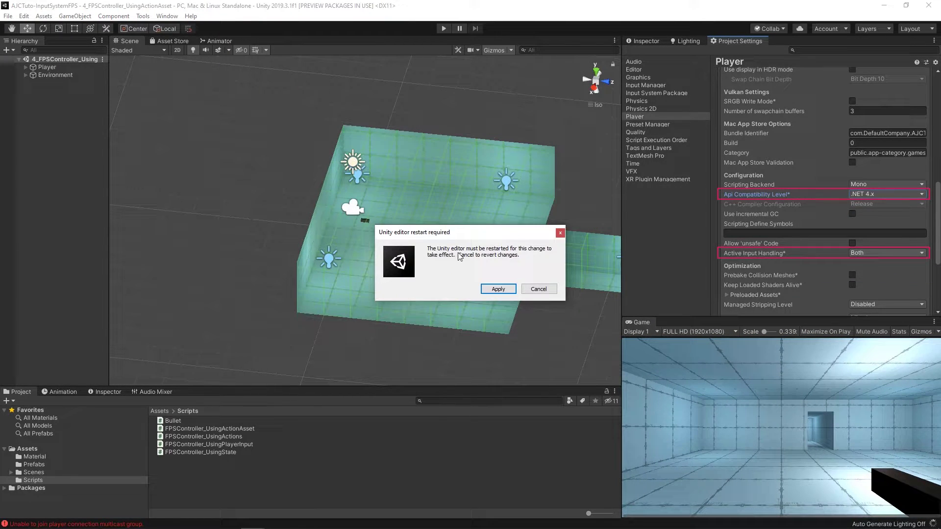
{"action": "left_click", "coordinate": [497, 289]}
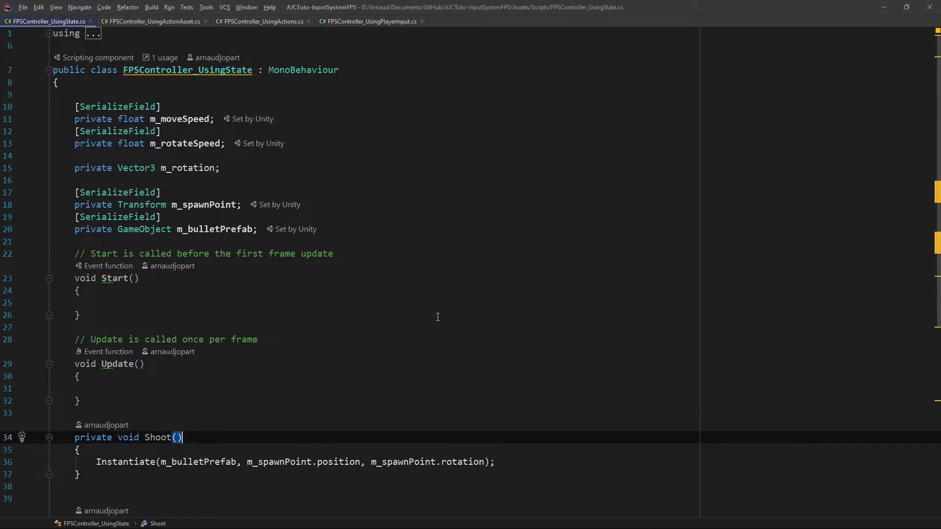
Scroll through FPSController_UsingState.cs and select the 1_FPSController_UsingState scene in the Project window.
{"action": "scroll", "coordinate": [436, 313], "scroll_direction": "down", "scroll_amount": 2}
{"action": "scroll", "coordinate": [435, 312], "scroll_direction": "down", "scroll_amount": 4}
{"action": "scroll", "coordinate": [435, 311], "scroll_direction": "down", "scroll_amount": 3}
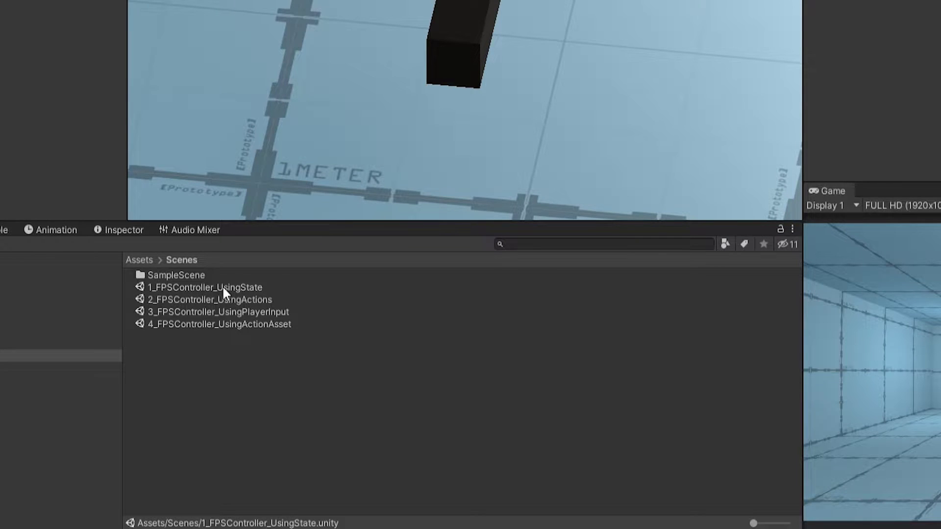
{"action": "left_click", "coordinate": [223, 289]}
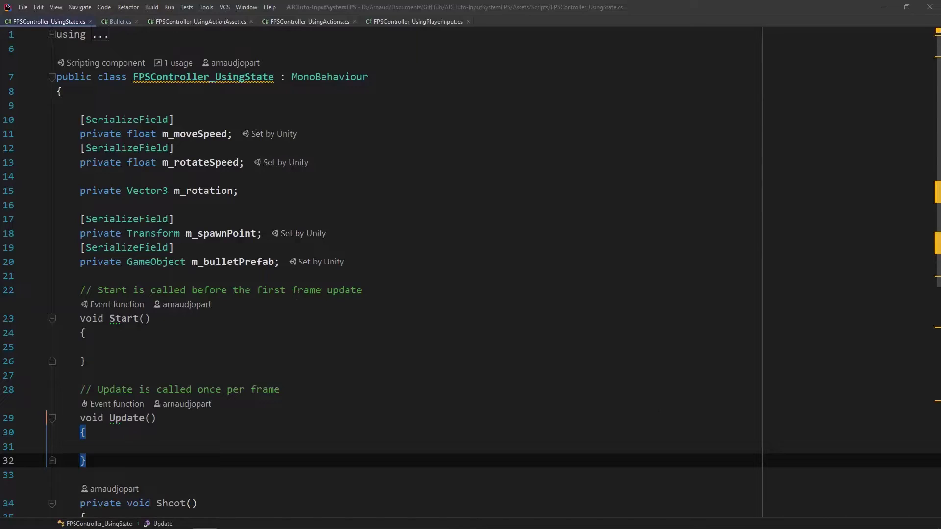
Declare private Mouse m_mouse and Keyboard m_keyboard fields below m_rotation.
{"action": "left_click_drag", "start_coordinate": [57, 177], "coordinate": [238, 191]}
{"action": "left_click", "coordinate": [297, 196]}
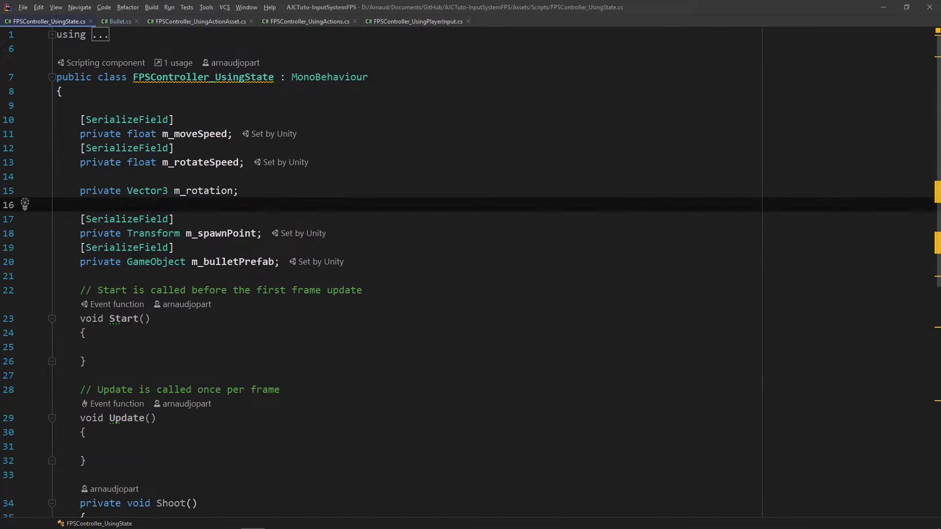
{"action": "key", "text": "Return"}
{"action": "key", "text": "Return"}
{"action": "type", "text": "private Mouse m"}
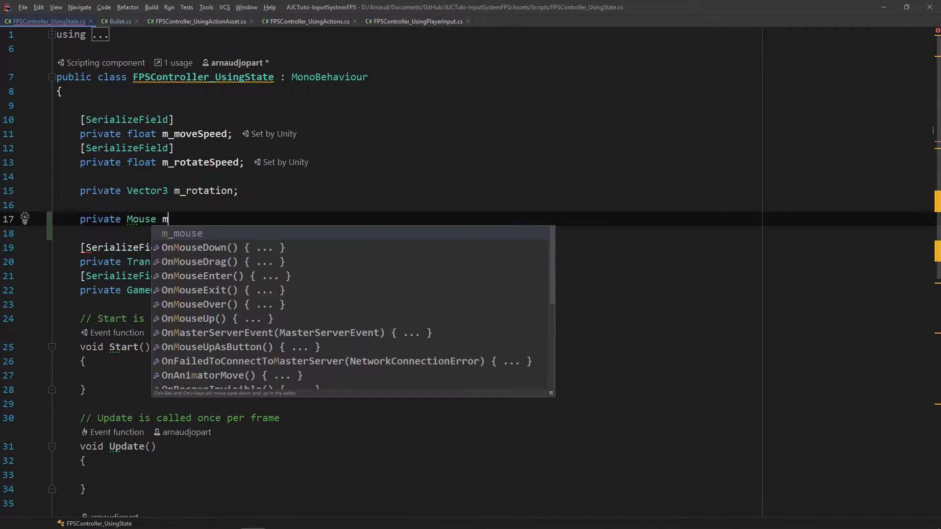
{"action": "key", "text": "Return"}
{"action": "type", "text": ";"}
{"action": "key", "text": "Return"}
{"action": "type", "text": "private Key"}
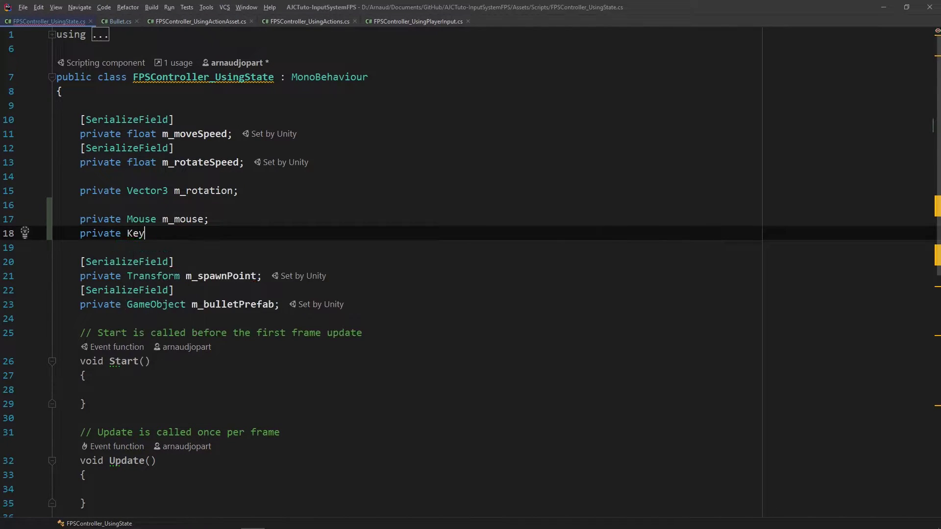
{"action": "key", "text": "Down"}
In Start, assign m_keyboard = Keyboard.current and m_mouse = Mouse.current.
{"action": "key", "text": "Return"}
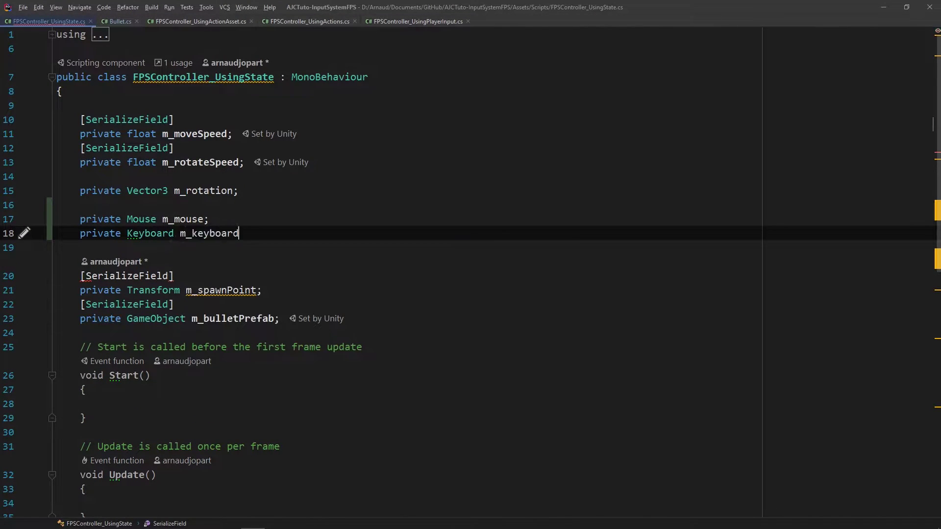
{"action": "type", "text": ";"}
{"action": "left_click", "coordinate": [290, 382]}
{"action": "type", "text": "m"}
{"action": "key", "text": "Return"}
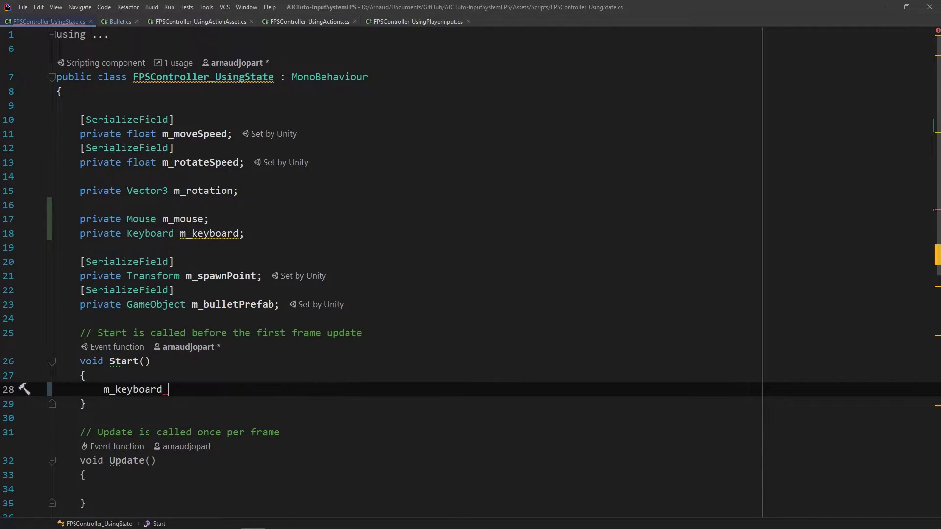
{"action": "type", "text": "= Keyboard.current;"}
{"action": "key", "text": "Return"}
{"action": "type", "text": "m"}
{"action": "key", "text": "Down"}
{"action": "key", "text": "Return"}
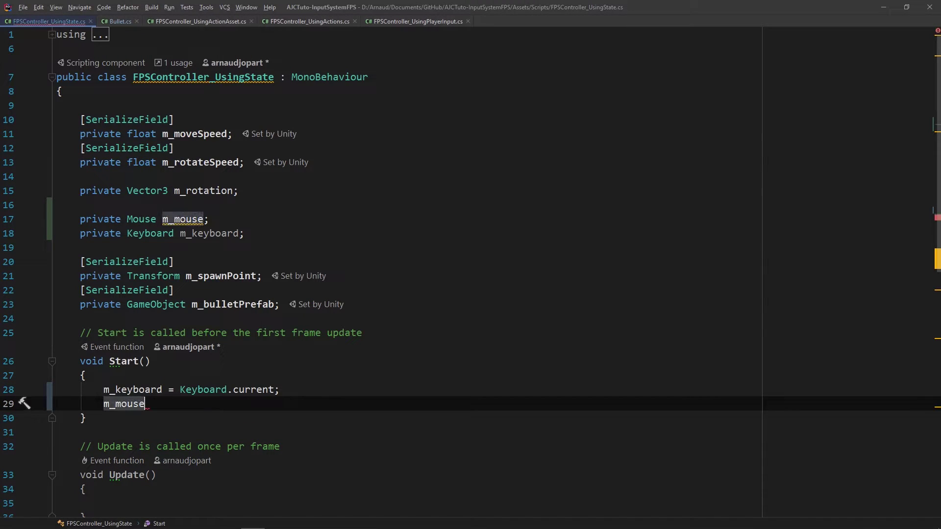
{"action": "type", "text": " = Mouse."}
{"action": "key", "text": "Return"}
{"action": "type", "text": ";"}
In Update, return early if m_keyboard or m_mouse is null, then begin 'var moveVector = GetMoveData()'.
{"action": "scroll", "coordinate": [289, 382], "scroll_direction": "down", "scroll_amount": 4}
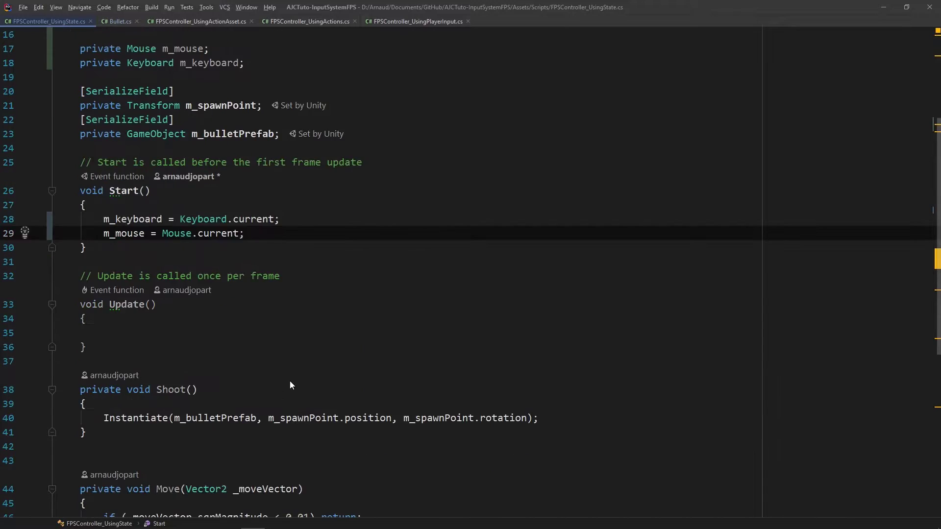
{"action": "scroll", "coordinate": [290, 381], "scroll_direction": "down", "scroll_amount": 1}
{"action": "left_click", "coordinate": [277, 293]}
{"action": "type", "text": "(m_"}
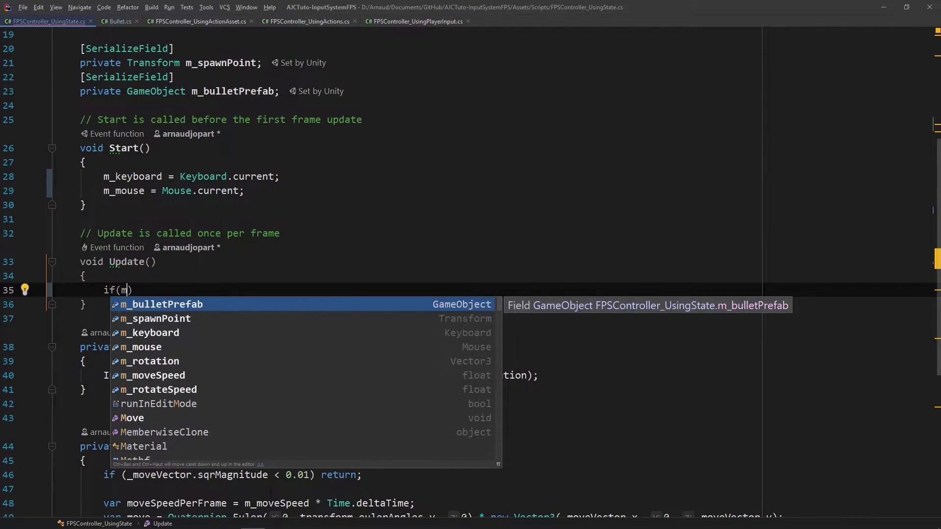
{"action": "type", "text": "k"}
{"action": "key", "text": "Return"}
{"action": "type", "text": "==null ||"}
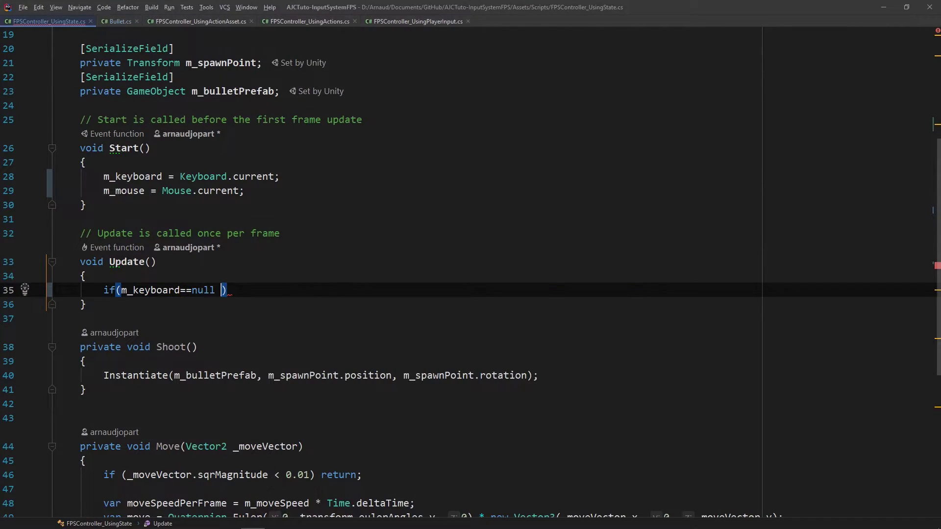
{"action": "type", "text": " m_"}
{"action": "key", "text": "Down"}
{"action": "key", "text": "Down"}
{"action": "key", "text": "Down"}
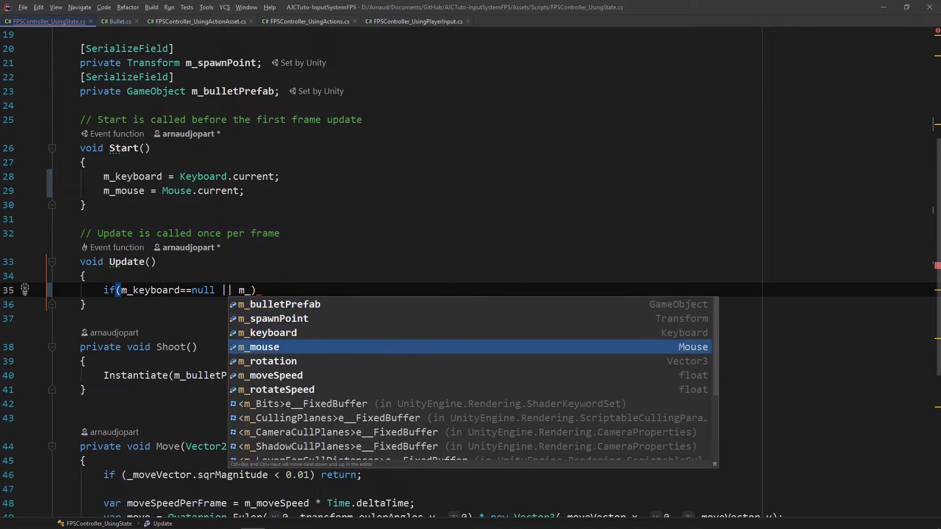
{"action": "key", "text": "Return"}
{"action": "type", "text": "== niu"}
{"action": "key", "text": "BackSpace"}
{"action": "key", "text": "BackSpace"}
{"action": "type", "text": "ull)"}
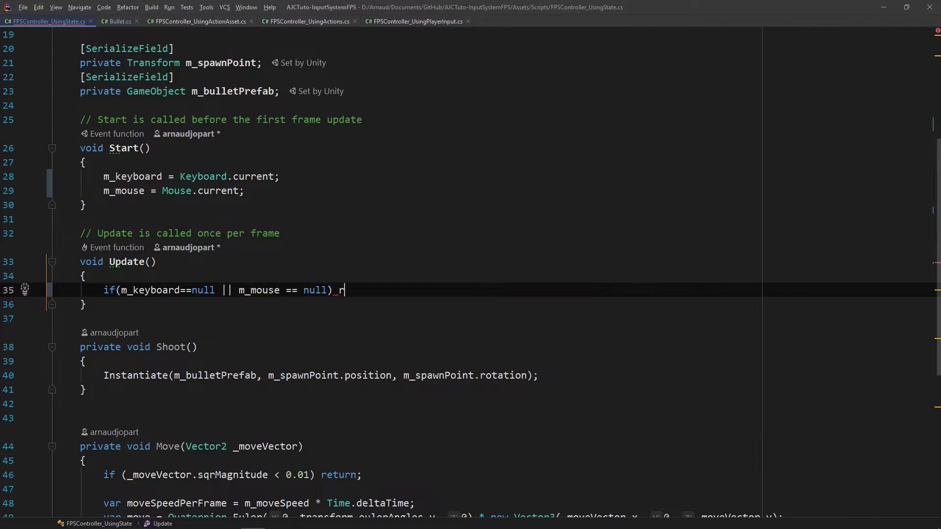
{"action": "type", "text": " return;"}
{"action": "key", "text": "Return"}
{"action": "key", "text": "Return"}
{"action": "type", "text": "var "}
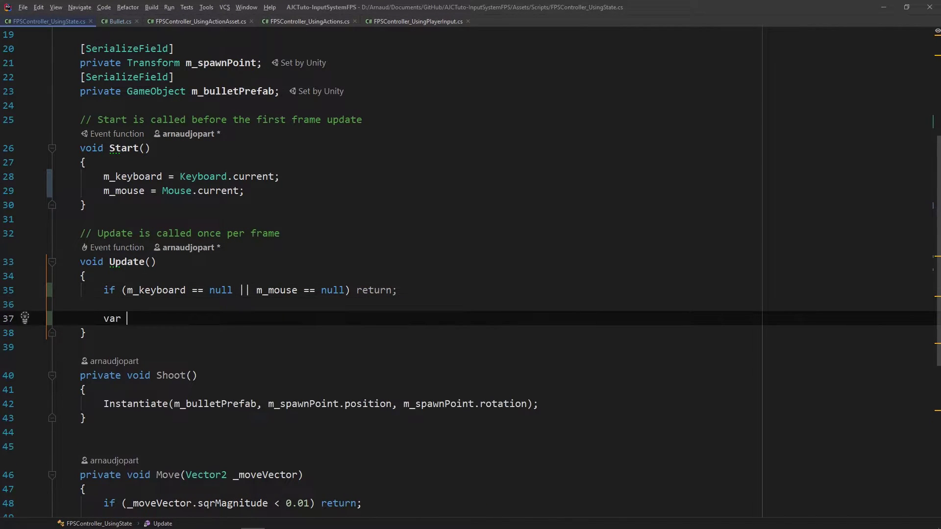
{"action": "type", "text": "moveVector = Get"}
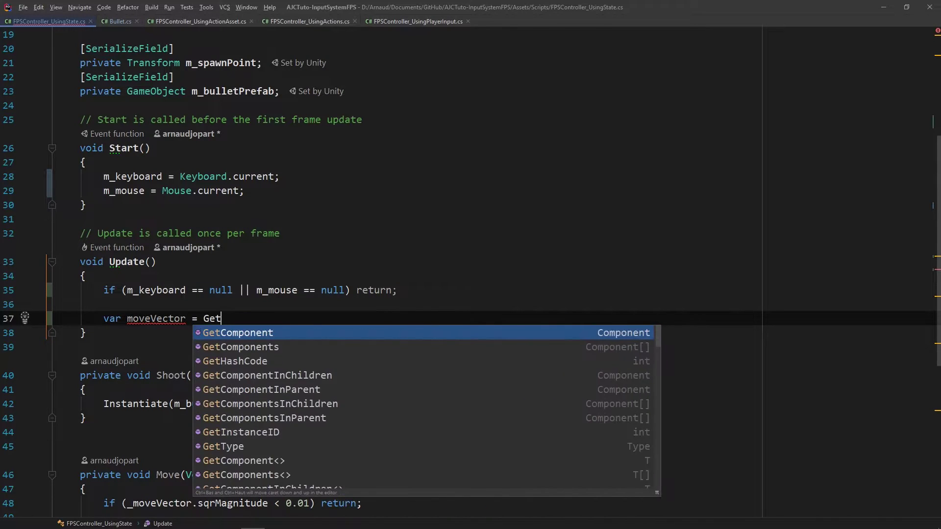
{"action": "type", "text": "MoveData();"}
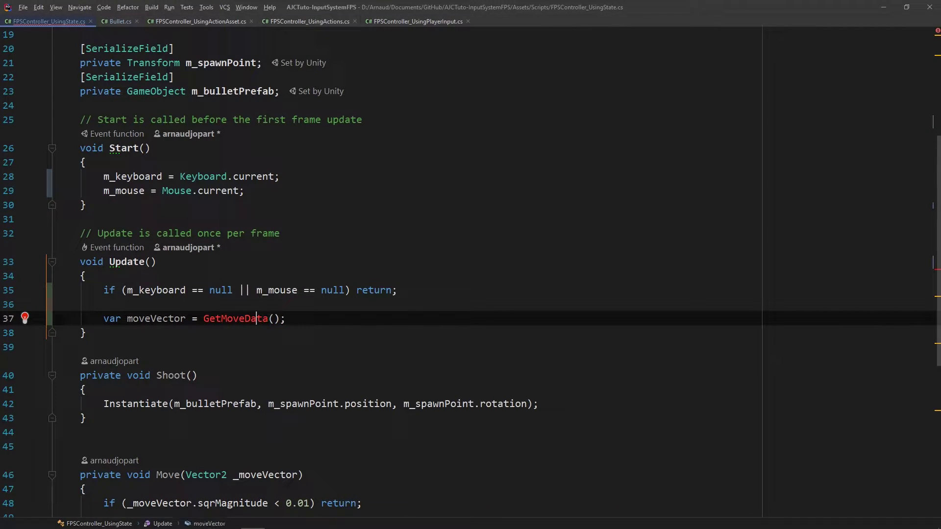
Generate a GetMoveData method returning Vector2 with xMove and zMove initialised to 0.
{"action": "key", "text": "alt+Return"}
{"action": "key", "text": "Return"}
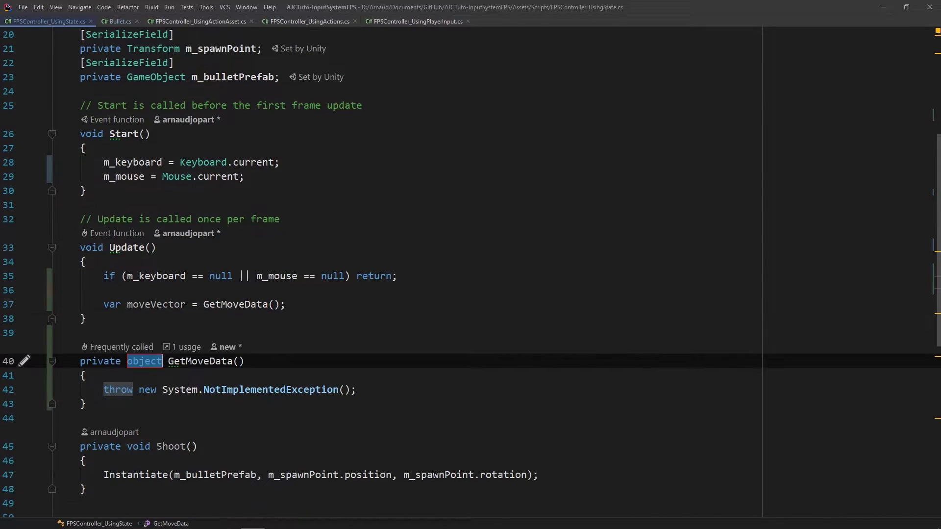
{"action": "type", "text": "Ve"}
{"action": "key", "text": "Return"}
{"action": "key", "text": "Return"}
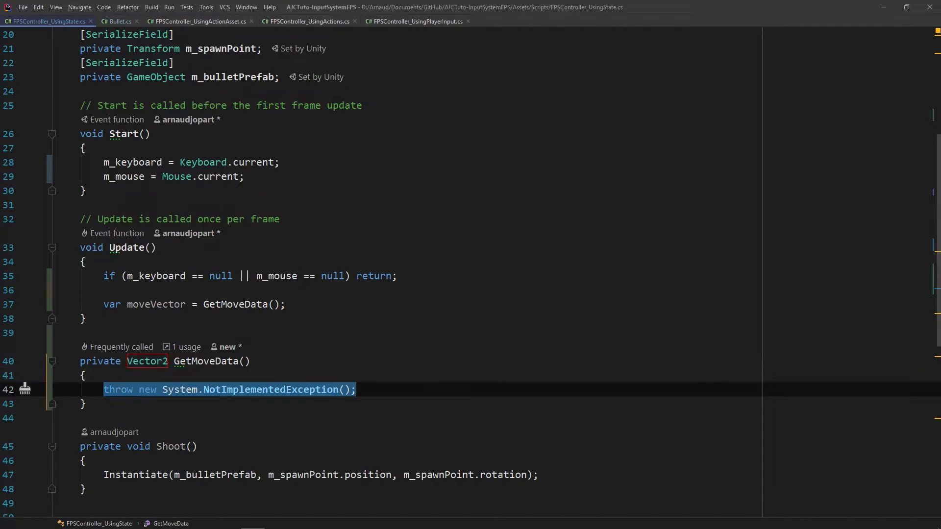
{"action": "type", "text": "var xMove = 0;"}
{"action": "key", "text": "Return"}
{"action": "type", "text": "= 0;"}
{"action": "key", "text": "Return"}
{"action": "key", "text": "Return"}
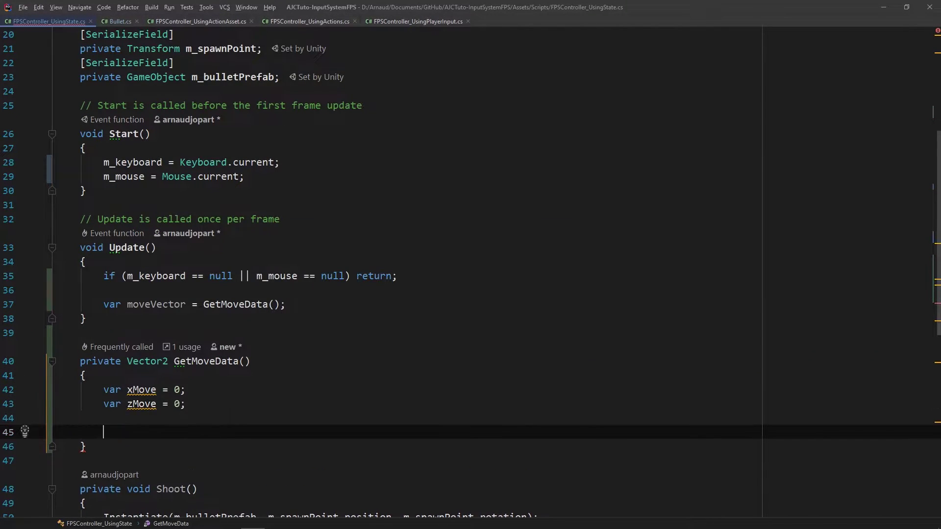
Add aKey and dKey isPressed checks that decrease and increase xMove.
{"action": "scroll", "coordinate": [389, 361], "scroll_direction": "down", "scroll_amount": 4}
{"action": "type", "text": "if (m_keyboard.aKey.isPressed"}
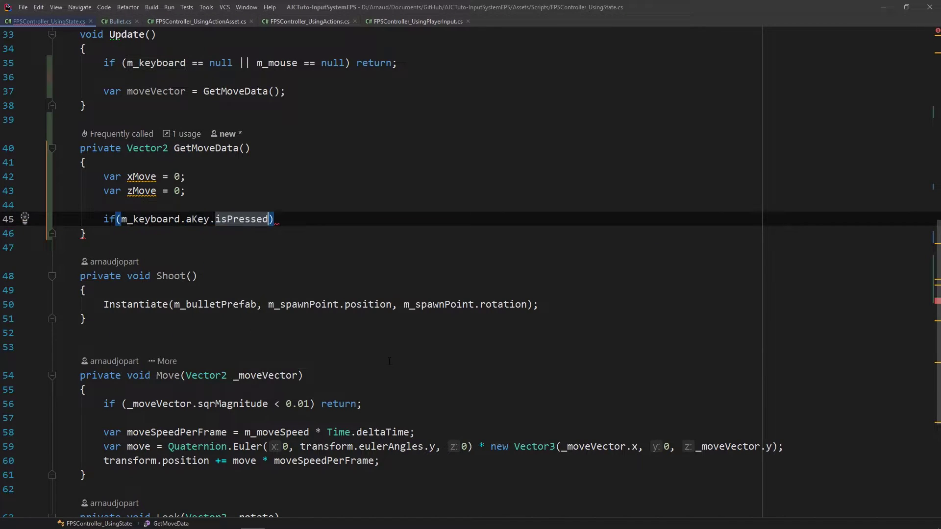
{"action": "key", "text": "Return"}
{"action": "type", "text": "{"}
{"action": "key", "text": "Return"}
{"action": "type", "text": "xMove -= 1;"}
{"action": "key", "text": "Down"}
{"action": "key", "text": "End"}
{"action": "key", "text": "Return"}
{"action": "type", "text": "if (m_keyboard"}
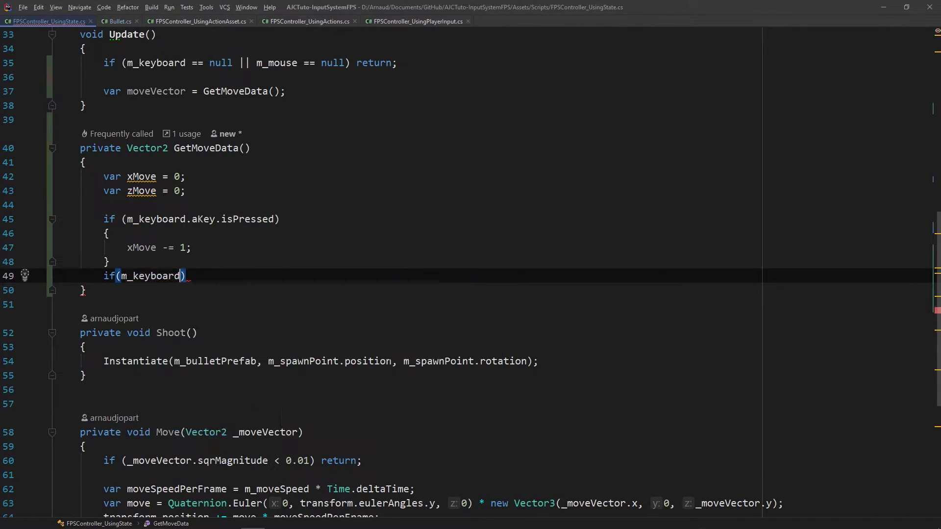
{"action": "type", "text": ".dKey.isPressed"}
{"action": "key", "text": "Return"}
{"action": "type", "text": "{"}
{"action": "key", "text": "Return"}
{"action": "type", "text": "xMove"}
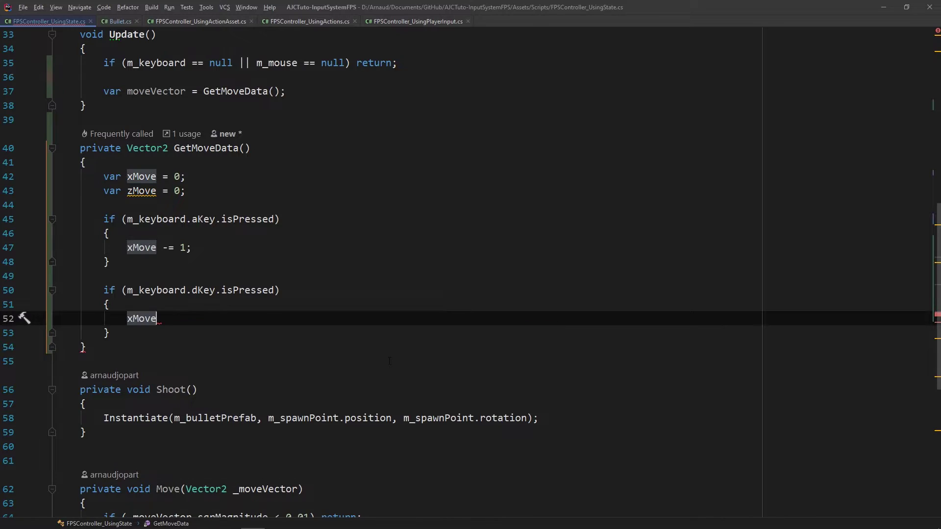
Duplicate the two key blocks and change them to sKey and wKey adjusting zMove.
{"action": "key", "text": "ctrl+w"}
{"action": "key", "text": "ctrl+w"}
{"action": "key", "text": "ctrl+w"}
{"action": "key", "text": "ctrl+d"}
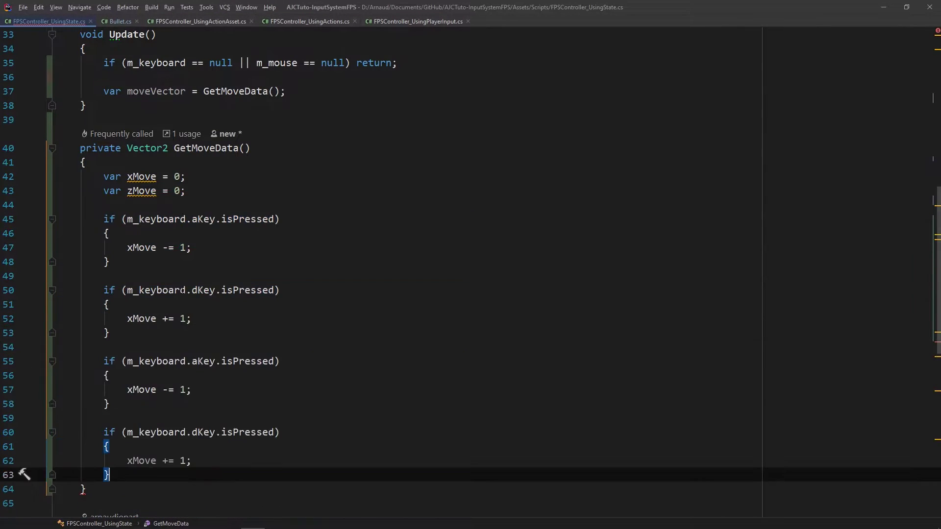
{"action": "left_click", "coordinate": [193, 319]}
{"action": "type", "text": "s"}
{"action": "double_click", "coordinate": [141, 347]}
{"action": "type", "text": "zMove"}
{"action": "double_click", "coordinate": [204, 390]}
{"action": "type", "text": "w"}
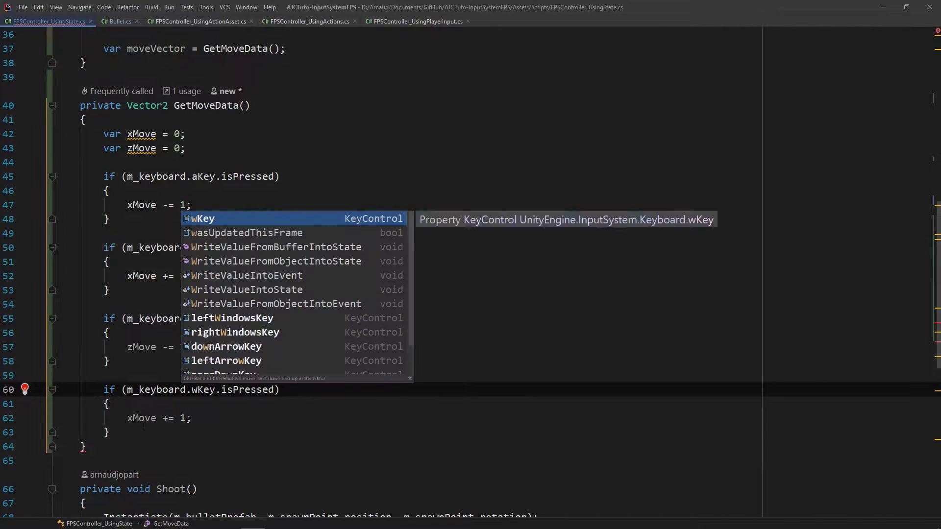
{"action": "double_click", "coordinate": [143, 419]}
{"action": "type", "text": "zMove"}
End GetMoveData with 'return new Vector2(xMove, zMove);'.
{"action": "key", "text": "Down"}
{"action": "key", "text": "End"}
{"action": "key", "text": "Return"}
{"action": "key", "text": "Return"}
{"action": "type", "text": "return new Vector2(x"}
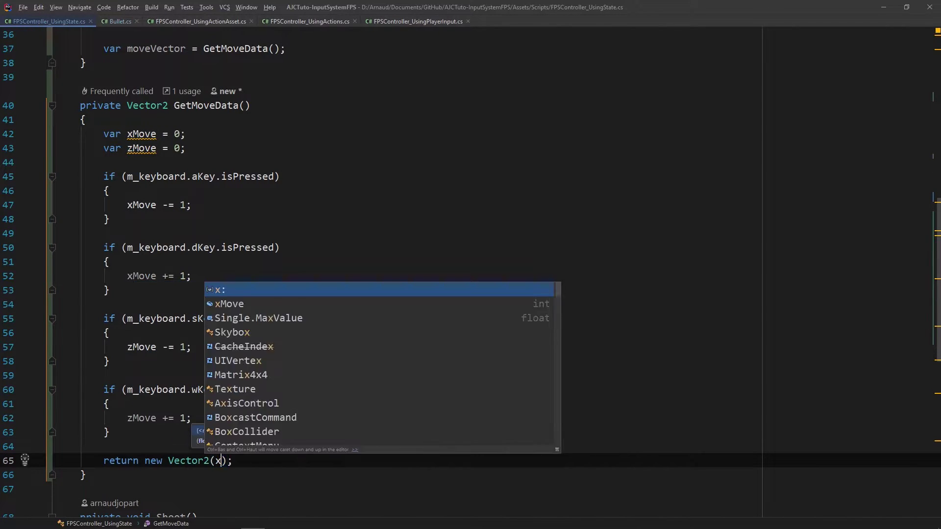
{"action": "type", "text": "Move, zMove);"}
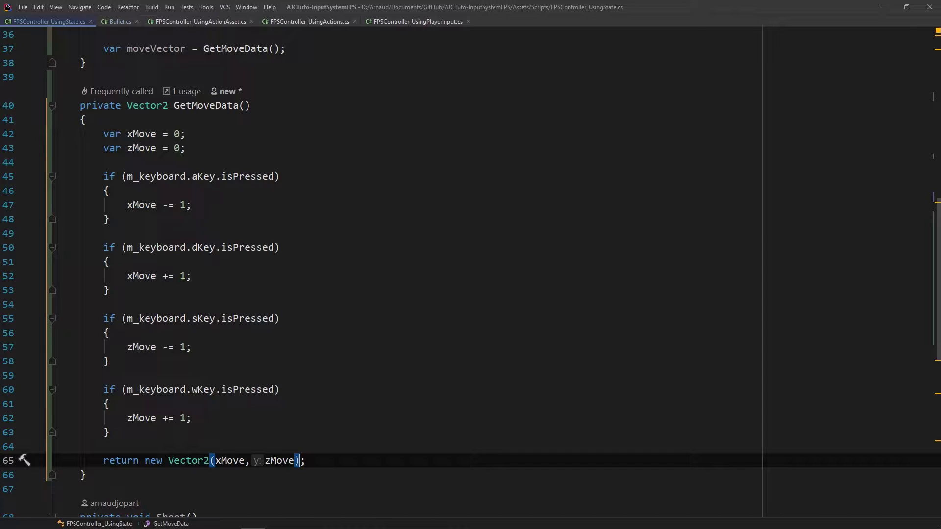
Start a 'var lookVector = new Vector2(m_mouse' line below moveVector in Update.
{"action": "scroll", "coordinate": [315, 193], "scroll_direction": "up", "scroll_amount": 4}
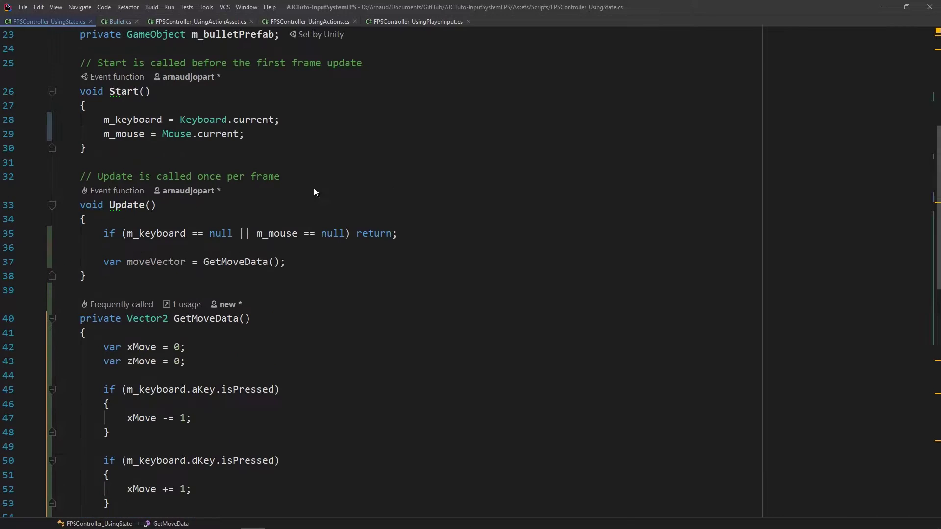
{"action": "left_click", "coordinate": [313, 262]}
{"action": "key", "text": "Return"}
{"action": "type", "text": "var look"}
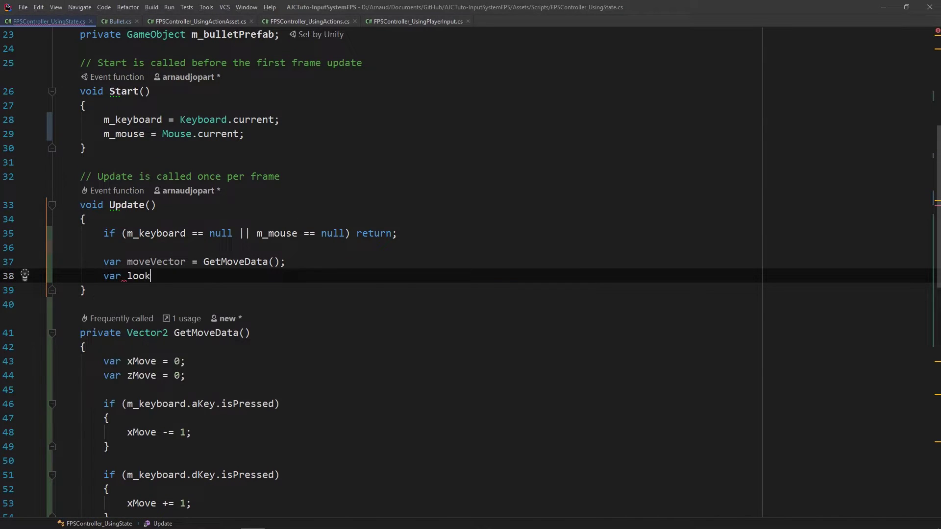
{"action": "type", "text": "Vector = new V"}
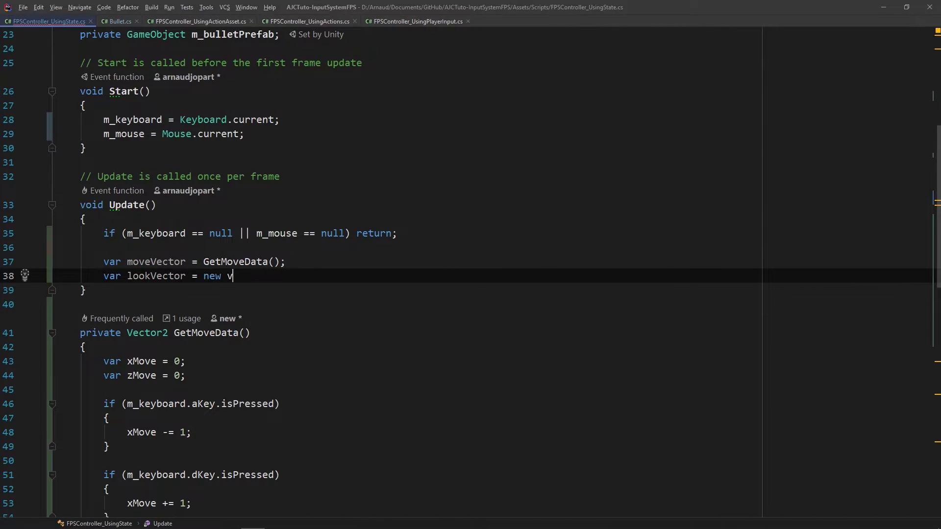
{"action": "type", "text": "ector2(m_"}
{"action": "key", "text": "Down"}
{"action": "key", "text": "Down"}
{"action": "key", "text": "Down"}
Complete lookVector using the mouse delta x and delta y read values.
{"action": "type", "text": "."}
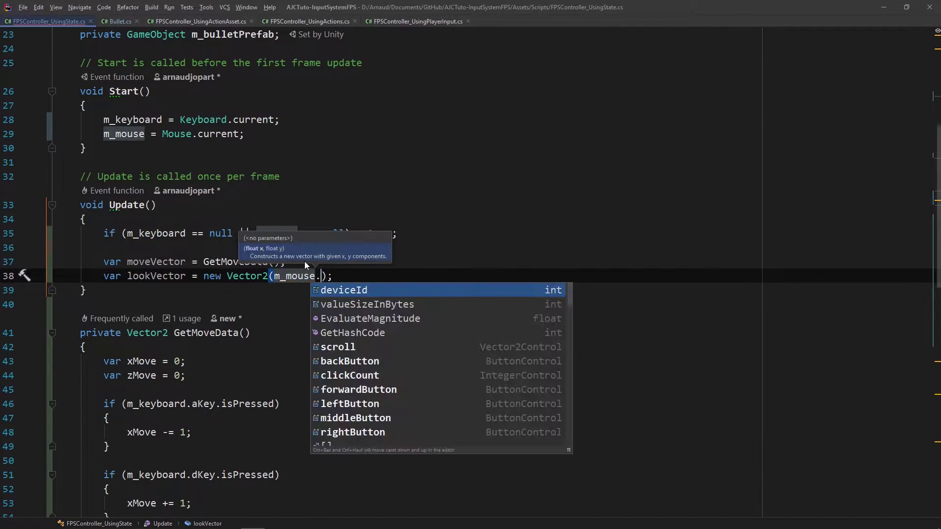
{"action": "type", "text": "delta.x.r"}
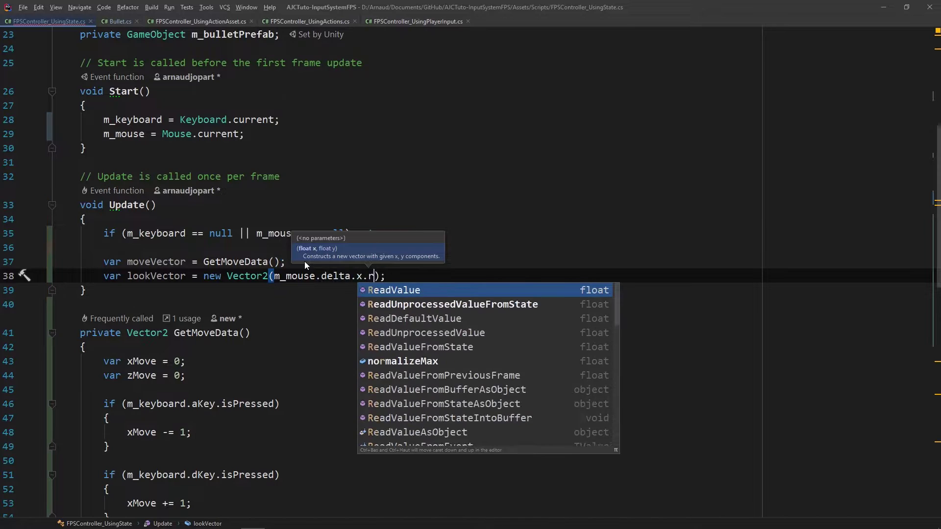
{"action": "key", "text": "Return"}
{"action": "type", "text": ", m_"}
{"action": "key", "text": "Down"}
{"action": "key", "text": "Down"}
{"action": "key", "text": "Down"}
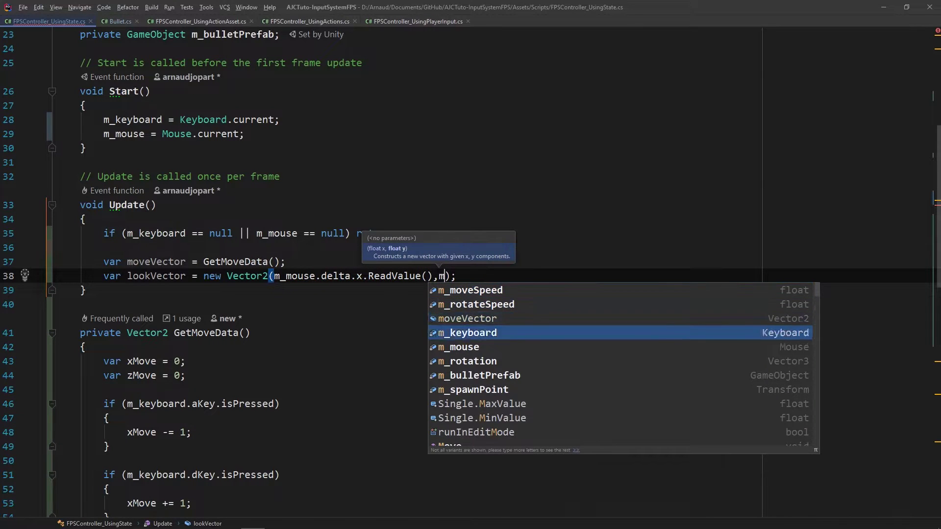
{"action": "key", "text": "Down"}
{"action": "type", "text": ".delta.y."}
{"action": "key", "text": "Return"}
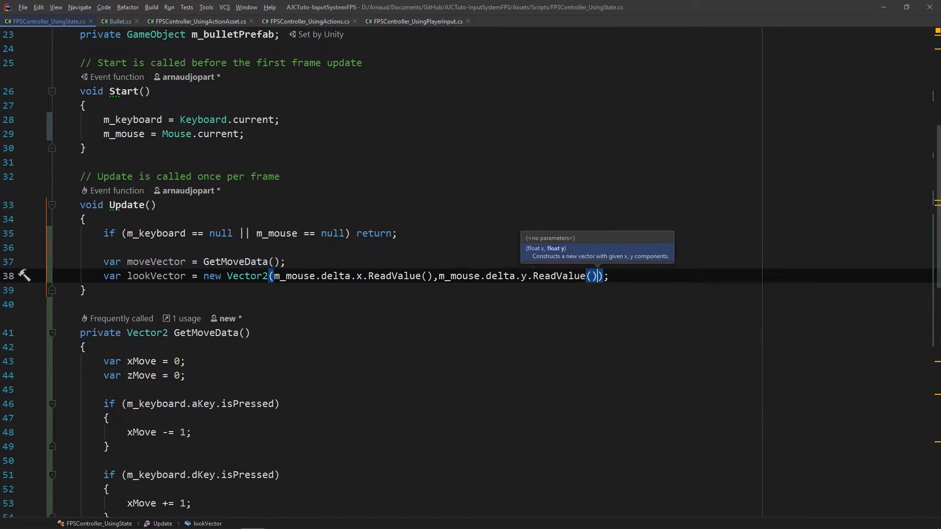
{"action": "key", "text": "End"}
{"action": "key", "text": "Return"}
{"action": "key", "text": "Return"}
Add 'if (m_mouse.leftButton.wasPressedThisFrame)' that calls Shoot().
{"action": "type", "text": "if("}
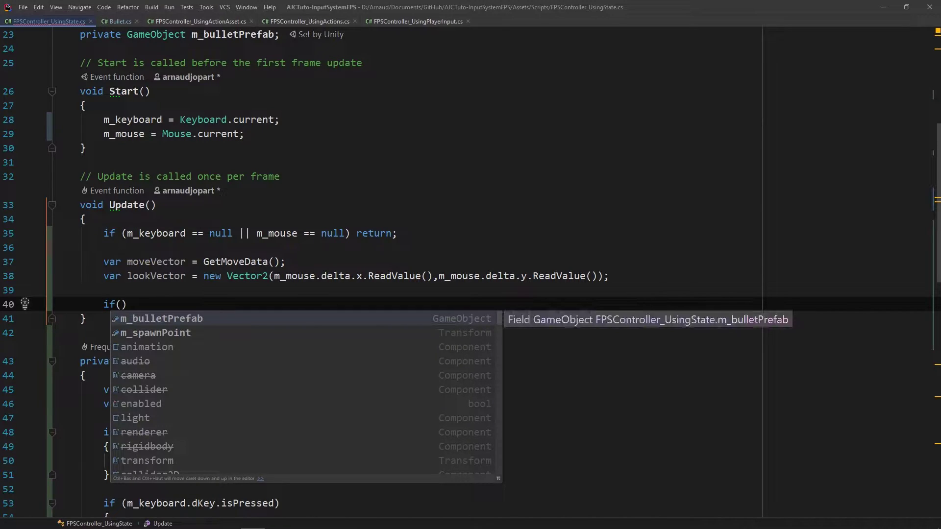
{"action": "type", "text": "m_"}
{"action": "key", "text": "Down"}
{"action": "key", "text": "Down"}
{"action": "key", "text": "Down"}
{"action": "key", "text": "Return"}
{"action": "type", "text": "."}
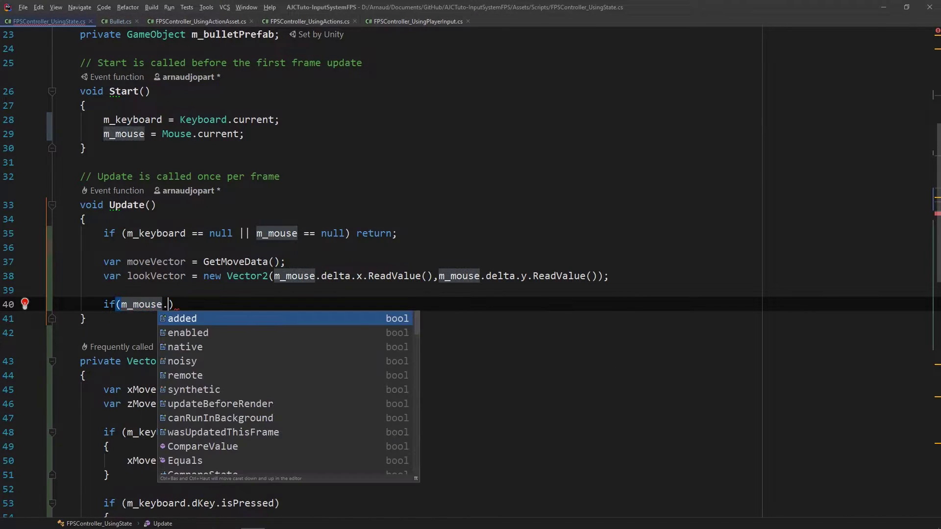
{"action": "type", "text": "left"}
{"action": "key", "text": "Return"}
{"action": "type", "text": "."}
{"action": "key", "text": "Down"}
{"action": "key", "text": "Return"}
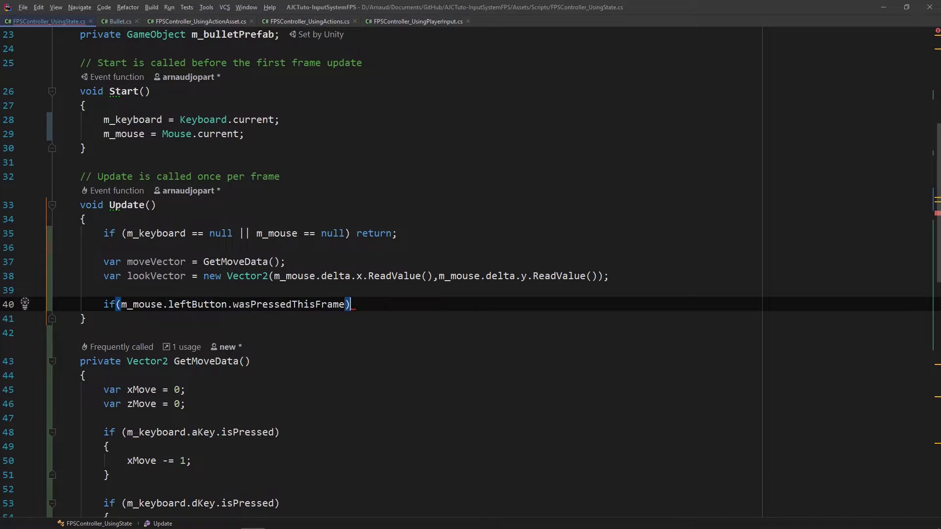
{"action": "key", "text": "Return"}
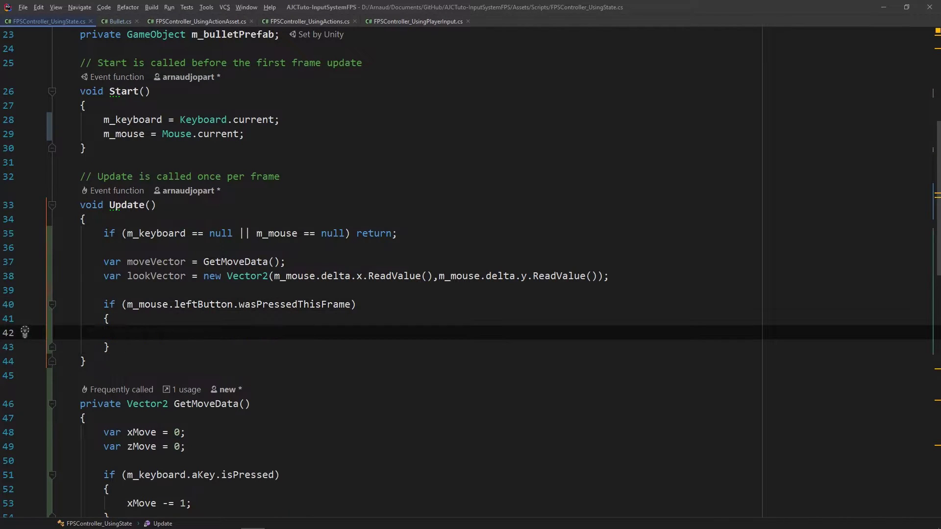
{"action": "type", "text": "S"}
{"action": "key", "text": "Return"}
{"action": "type", "text": "Shoot();"}
Call Look(lookVector) and Move(moveVector) at the end of Update.
{"action": "key", "text": "Down"}
{"action": "key", "text": "End"}
{"action": "key", "text": "Return"}
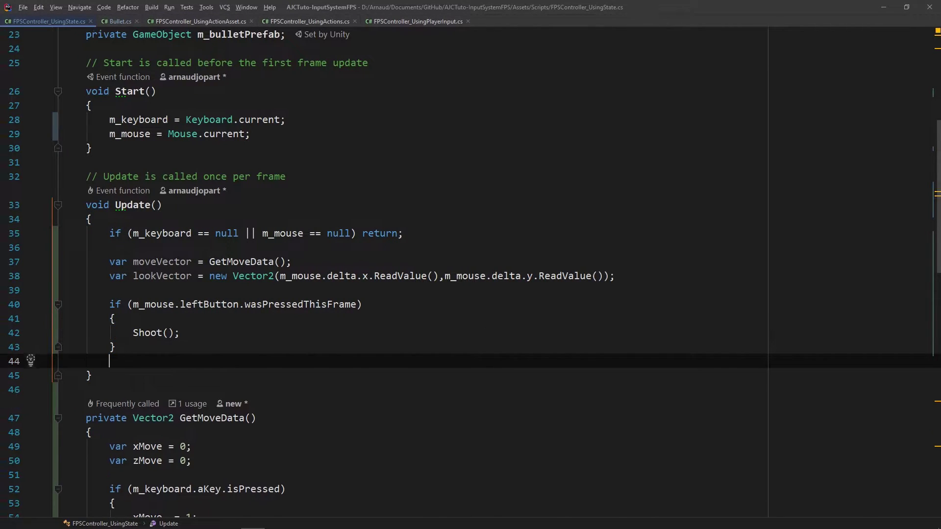
{"action": "key", "text": "Return"}
{"action": "type", "text": "lo"}
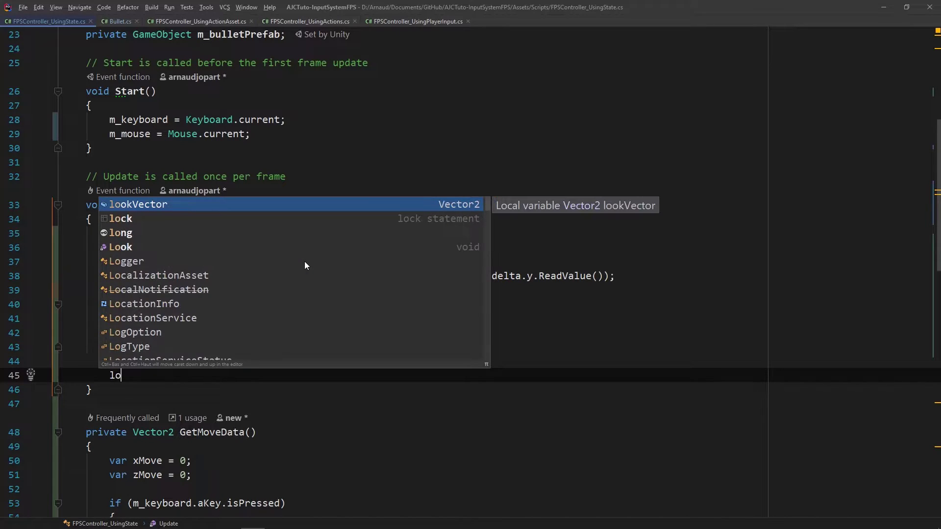
{"action": "type", "text": "o"}
{"action": "key", "text": "Down"}
{"action": "key", "text": "Return"}
{"action": "type", "text": "lo);"}
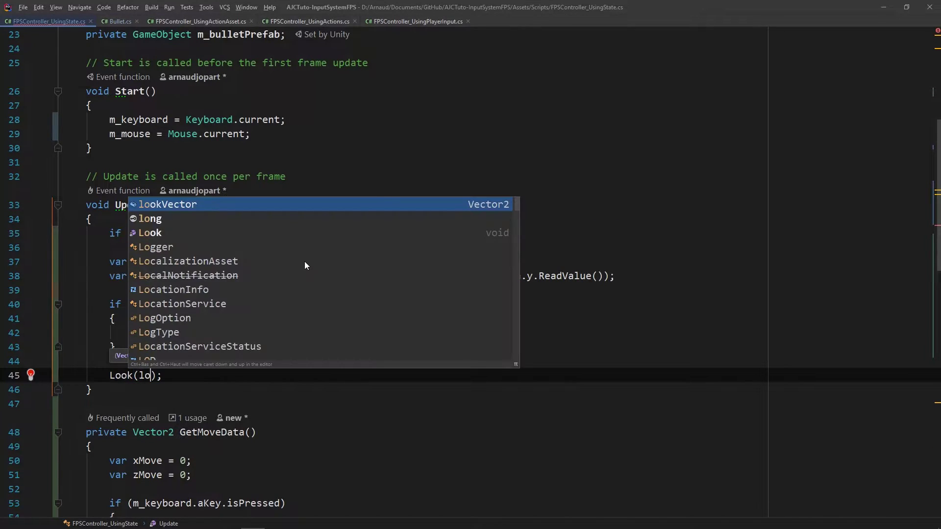
{"action": "key", "text": "Return"}
{"action": "type", "text": ");"}
{"action": "key", "text": "Return"}
{"action": "type", "text": "Move"}
{"action": "key", "text": "Return"}
{"action": "type", "text": "m"}
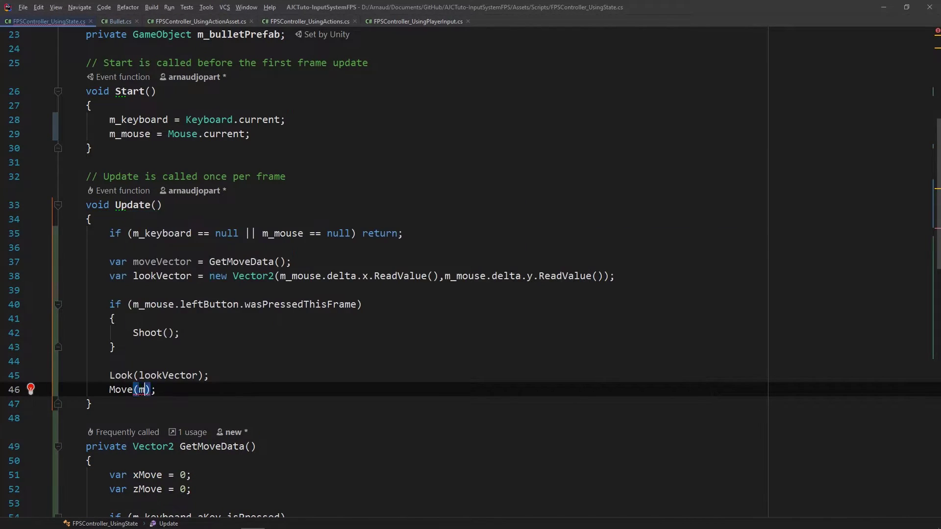
{"action": "key", "text": "Return"}
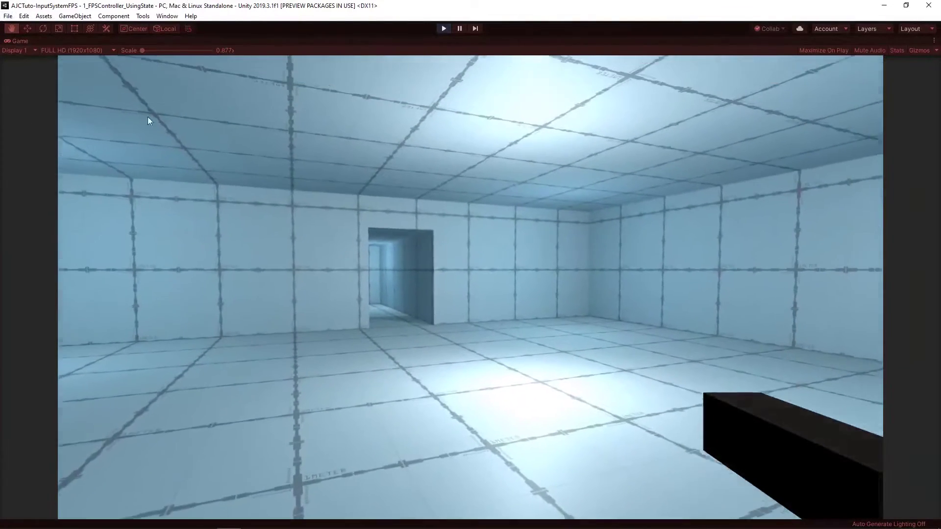
Test the game by walking forward and firing several bullets, then stop Play mode.
{"action": "left_click", "coordinate": [149, 109]}
{"action": "key", "text": "w"}
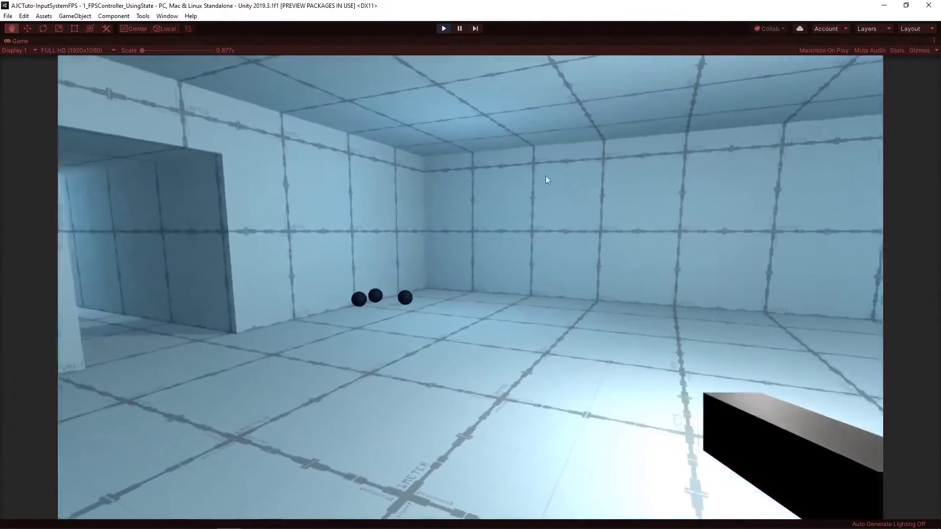
{"action": "left_click", "coordinate": [633, 169]}
{"action": "left_click", "coordinate": [718, 158]}
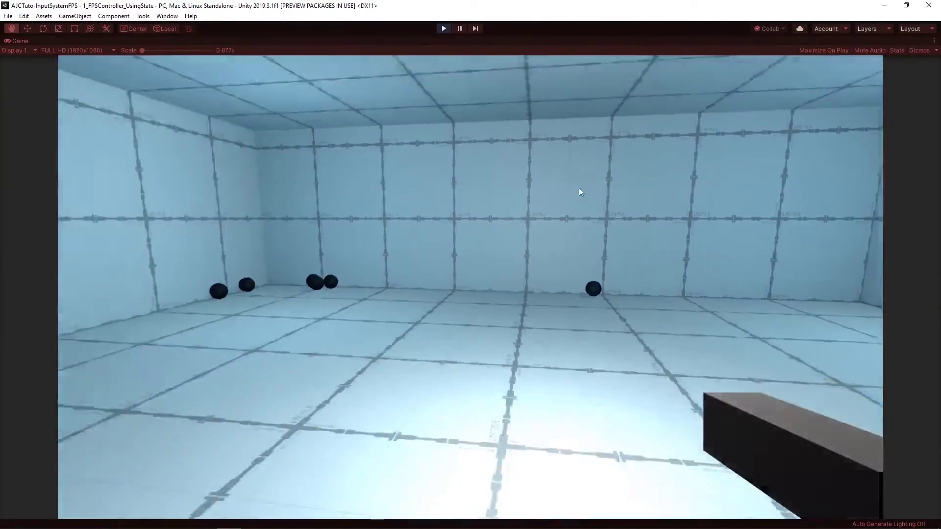
{"action": "left_click", "coordinate": [102, 189]}
{"action": "left_click", "coordinate": [212, 185]}
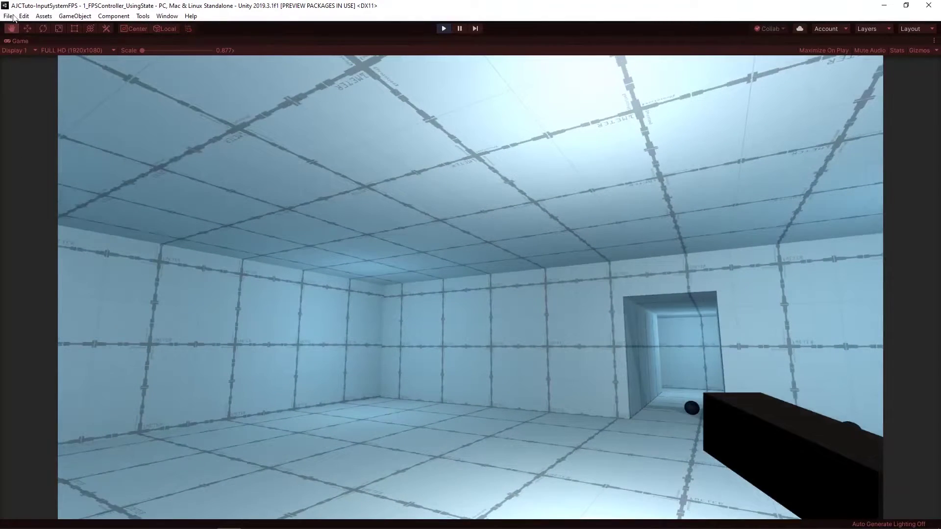
{"action": "left_click", "coordinate": [442, 28]}
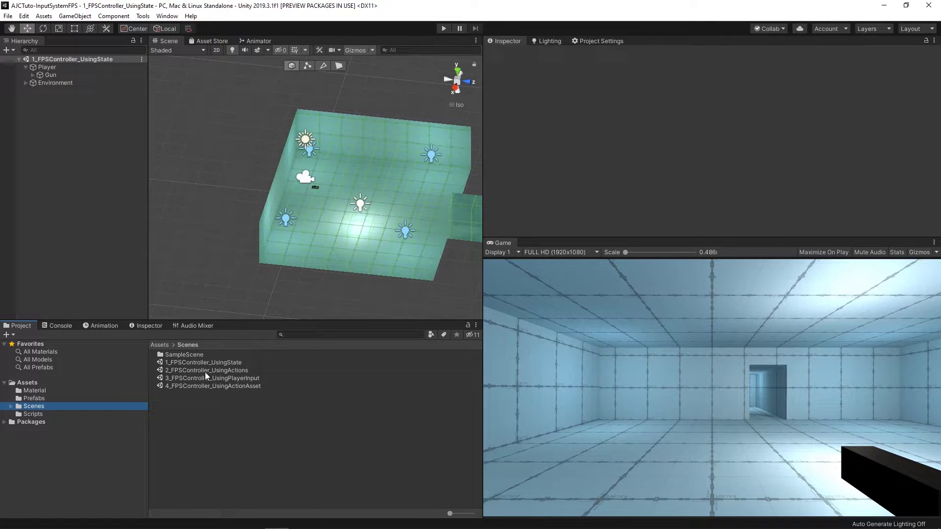
Open the 2_FPSController_UsingActions scene, select the Player and enlarge the Inspector to show its script.
{"action": "double_click", "coordinate": [205, 371]}
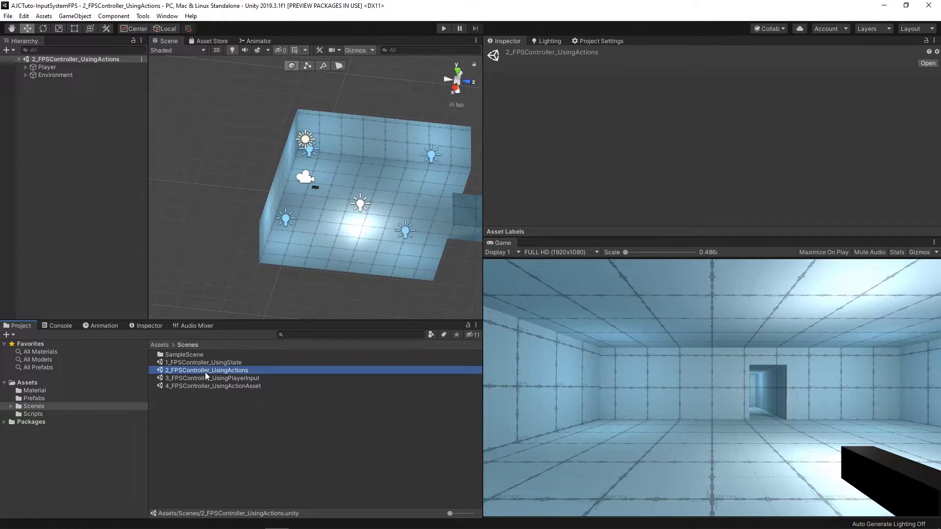
{"action": "left_click", "coordinate": [26, 67]}
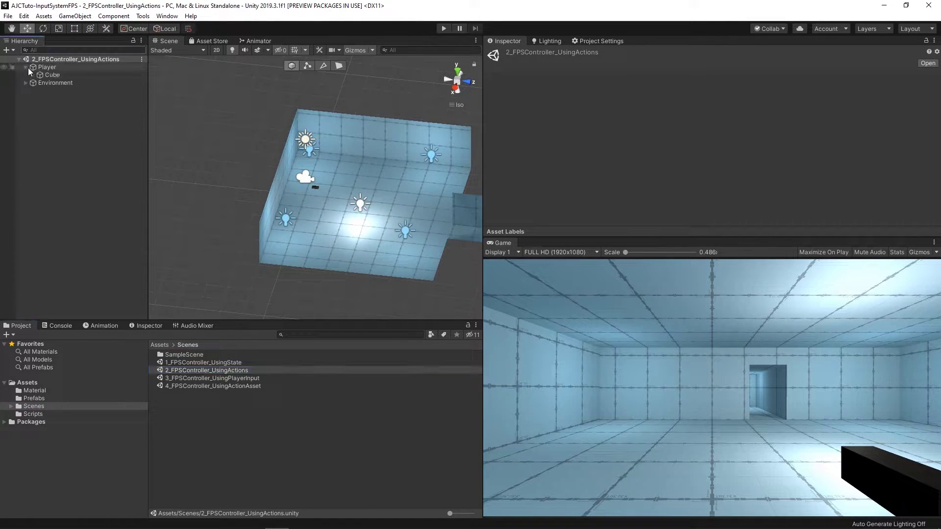
{"action": "left_click", "coordinate": [75, 67]}
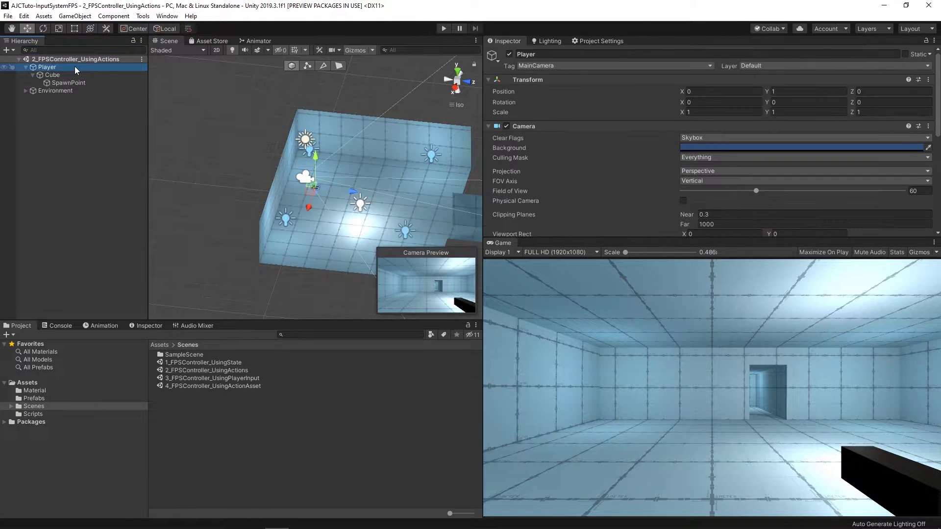
{"action": "left_click_drag", "start_coordinate": [564, 253], "coordinate": [564, 398]}
{"action": "scroll", "coordinate": [557, 274], "scroll_direction": "down", "scroll_amount": 3}
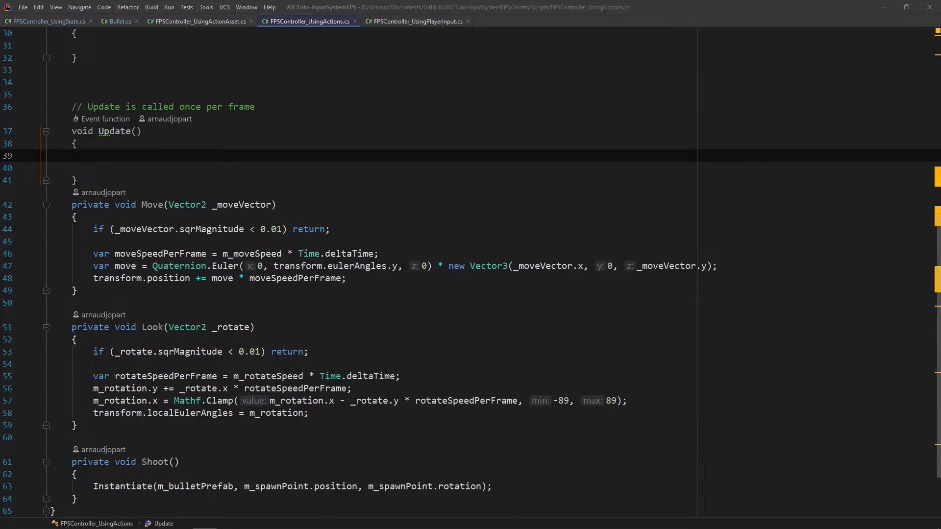
Declare a public InputAction field m_moveAction at the top of the class.
{"action": "scroll", "coordinate": [344, 305], "scroll_direction": "up", "scroll_amount": 10}
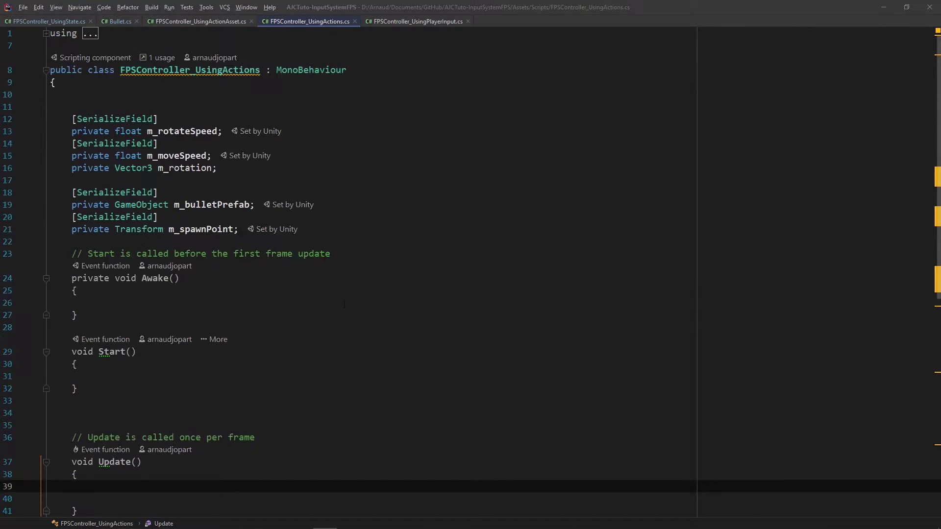
{"action": "left_click", "coordinate": [234, 241]}
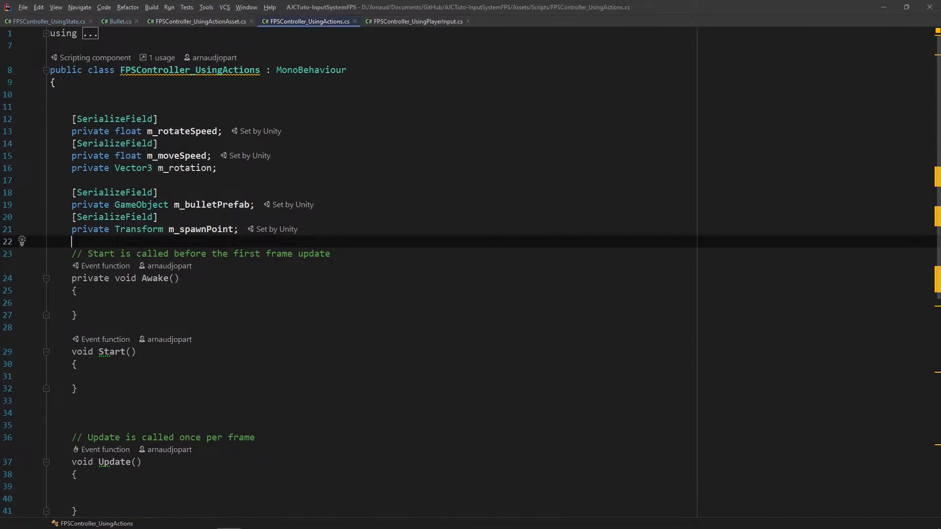
{"action": "left_click", "coordinate": [147, 94]}
{"action": "key", "text": "Return"}
{"action": "type", "text": "public "}
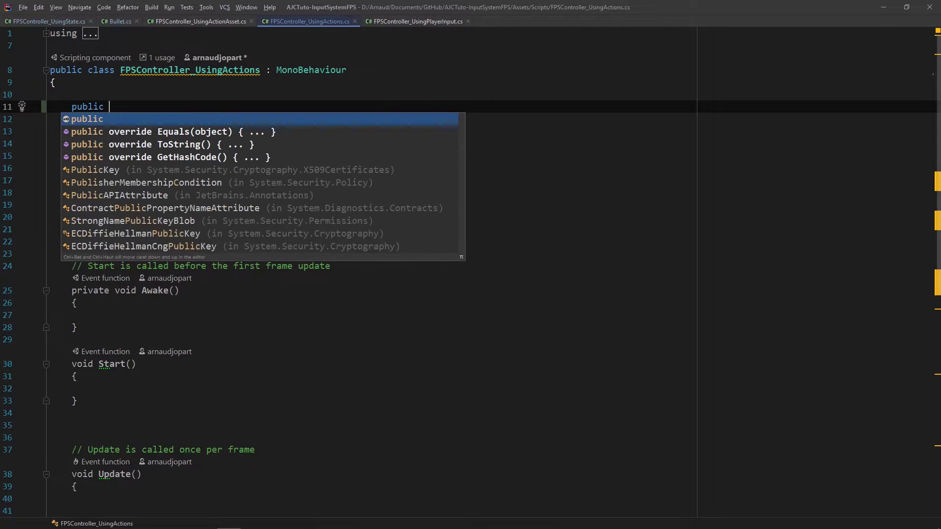
{"action": "type", "text": " Input"}
{"action": "key", "text": "Return"}
{"action": "type", "text": "m_"}
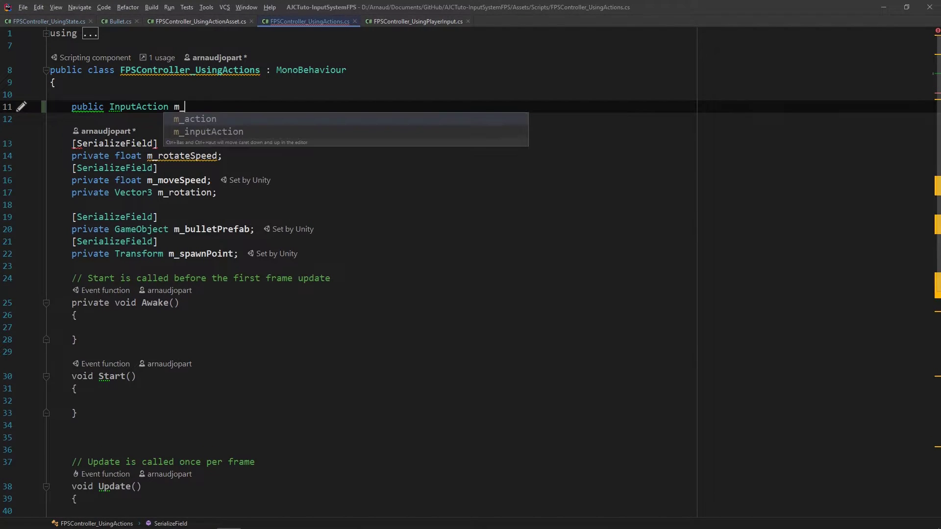
{"action": "type", "text": "moveAction;"}
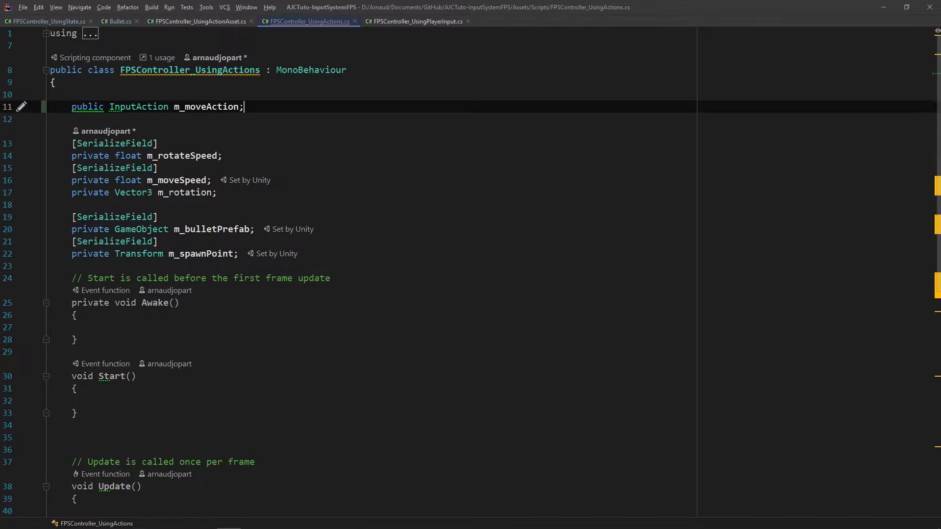
{"action": "key", "text": "Return"}
Add public InputAction fields m_lookAction and m_shootAction below it.
{"action": "type", "text": "publ"}
{"action": "key", "text": "Return"}
{"action": "type", "text": "InputAction m_"}
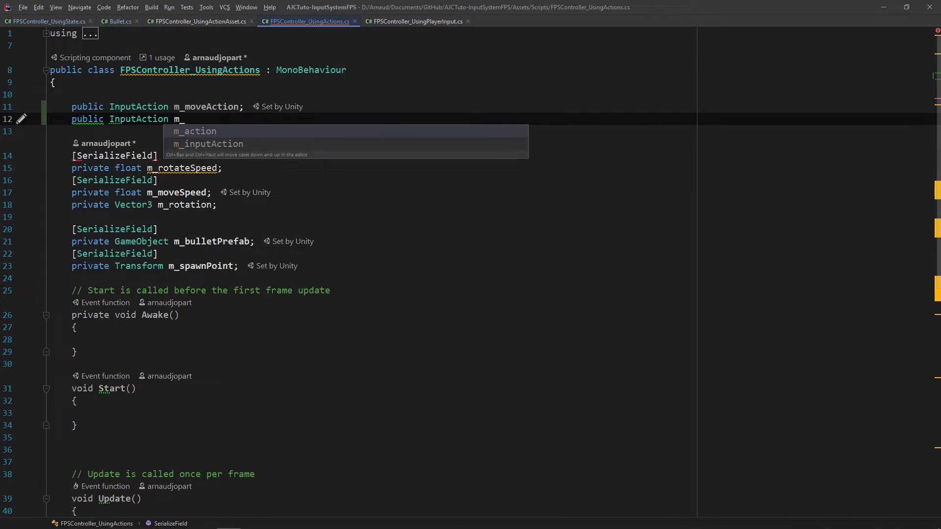
{"action": "type", "text": "lookAction;"}
{"action": "key", "text": "Return"}
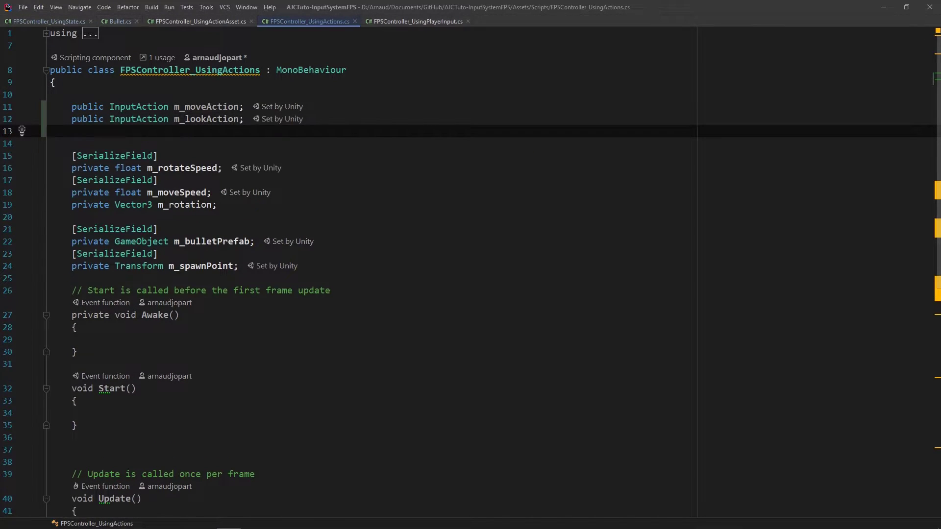
{"action": "type", "text": "publ"}
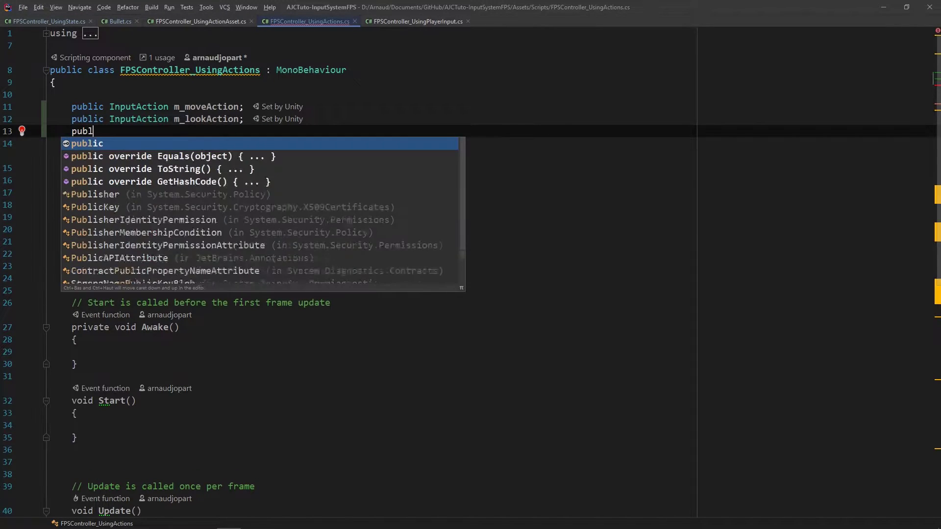
{"action": "type", "text": "ic InputAction m_shoo"}
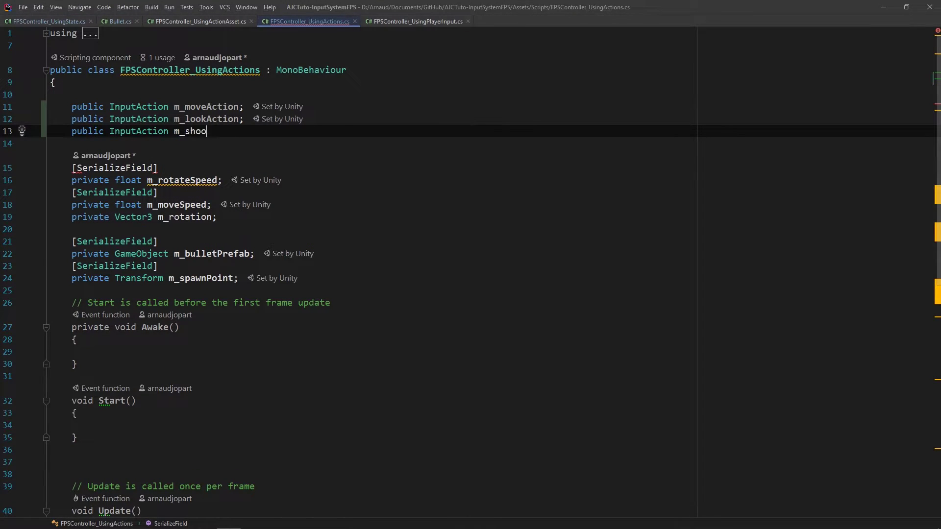
{"action": "type", "text": "tAction;"}
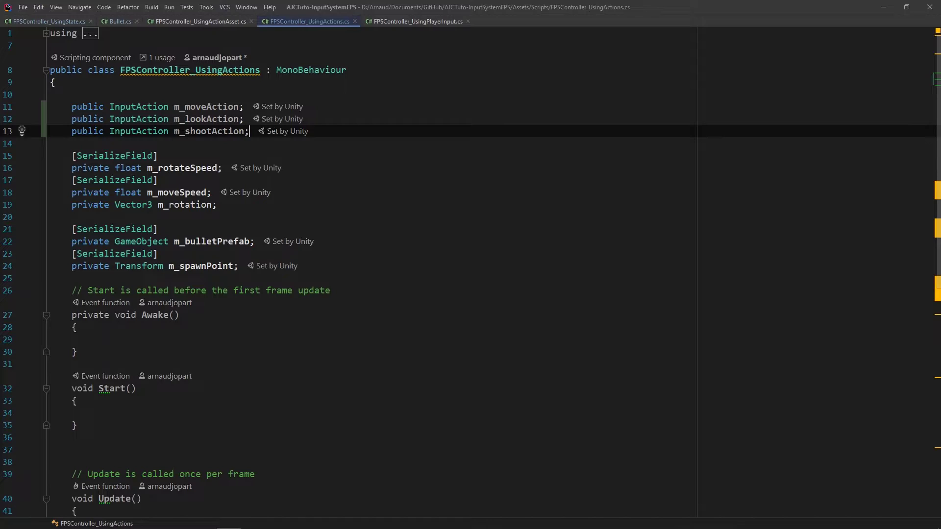
{"action": "left_click", "coordinate": [96, 339]}
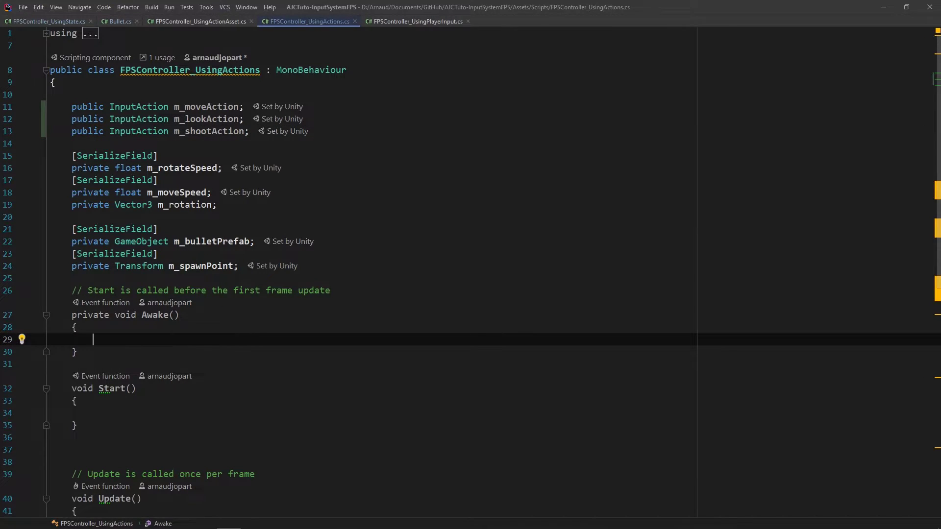
In Awake, subscribe m_shootAction.performed to a lambda that calls Shoot().
{"action": "type", "text": "m_sh"}
{"action": "key", "text": "Return"}
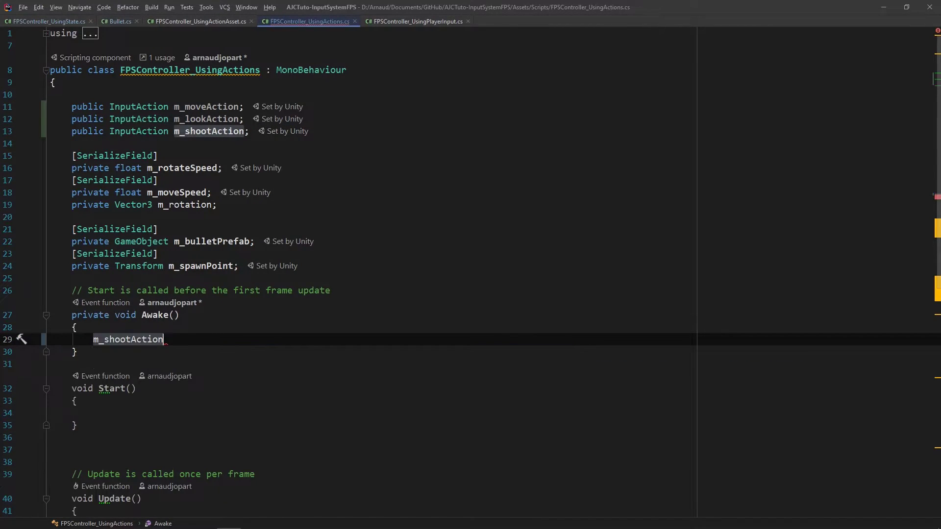
{"action": "type", "text": ".performed+="}
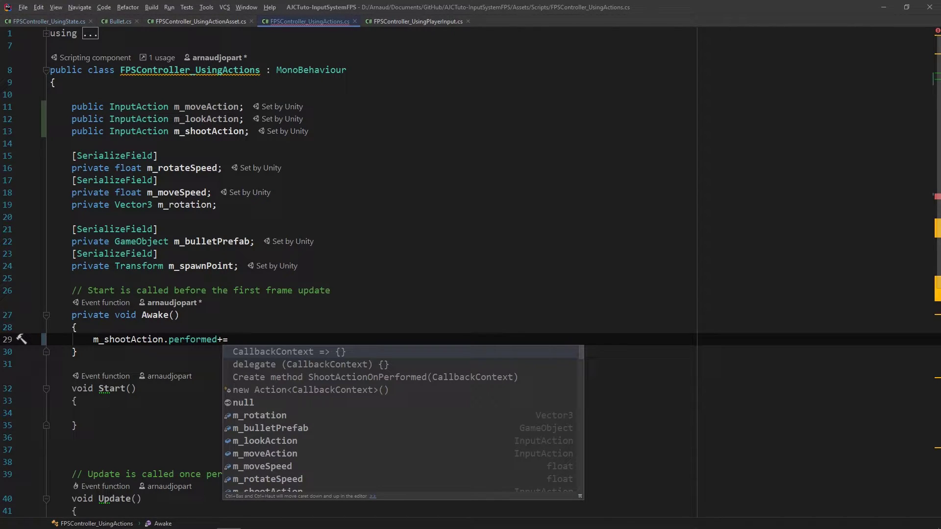
{"action": "key", "text": "Return"}
{"action": "key", "text": "Return"}
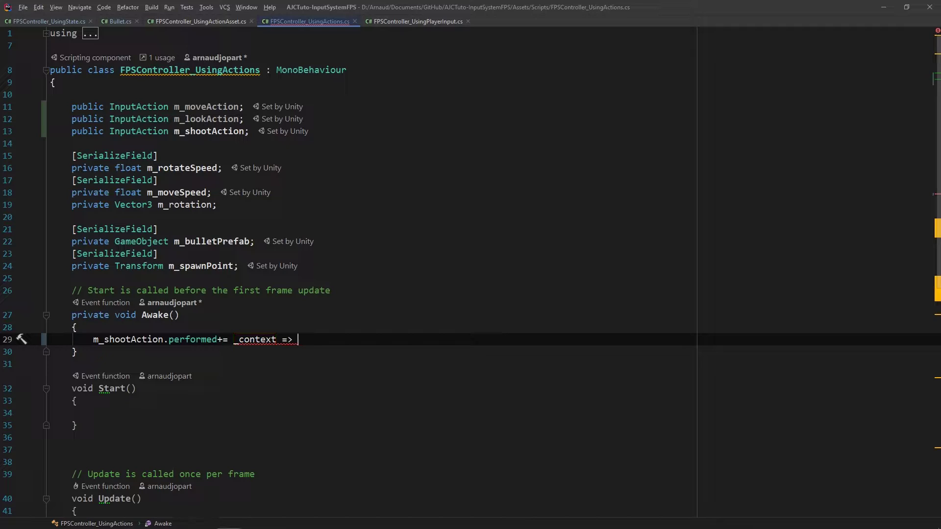
{"action": "type", "text": "{ Shoot(); "}
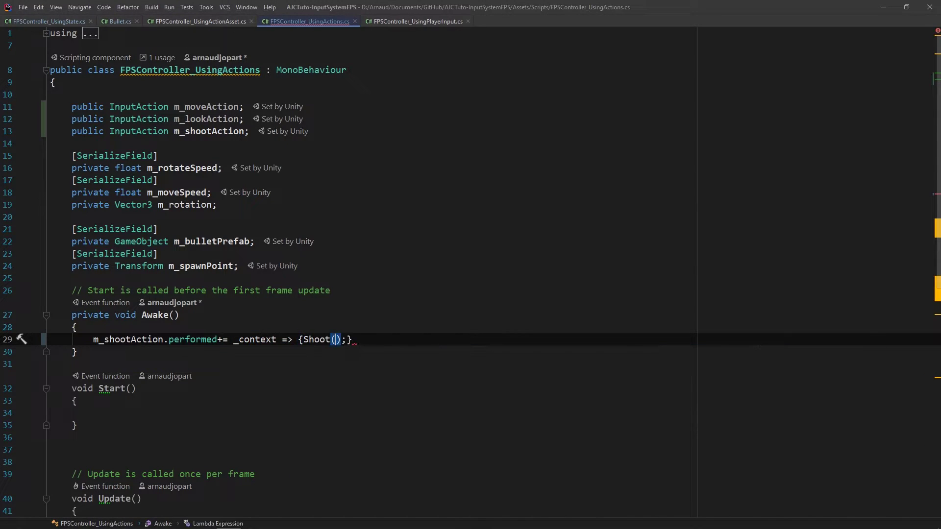
{"action": "type", "text": "};"}
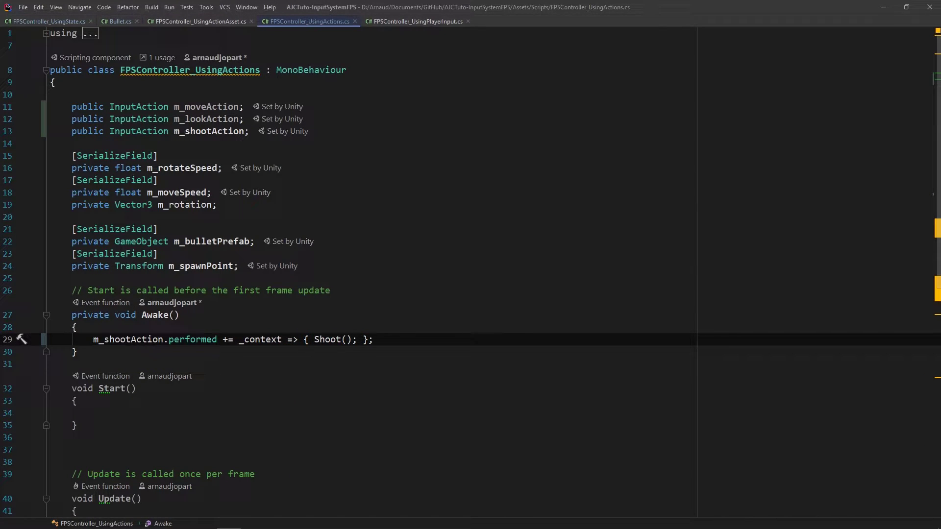
Generate an OnEnable method below Start() that calls m_lookAction.Enable().
{"action": "left_click", "coordinate": [72, 449]}
{"action": "type", "text": "on"}
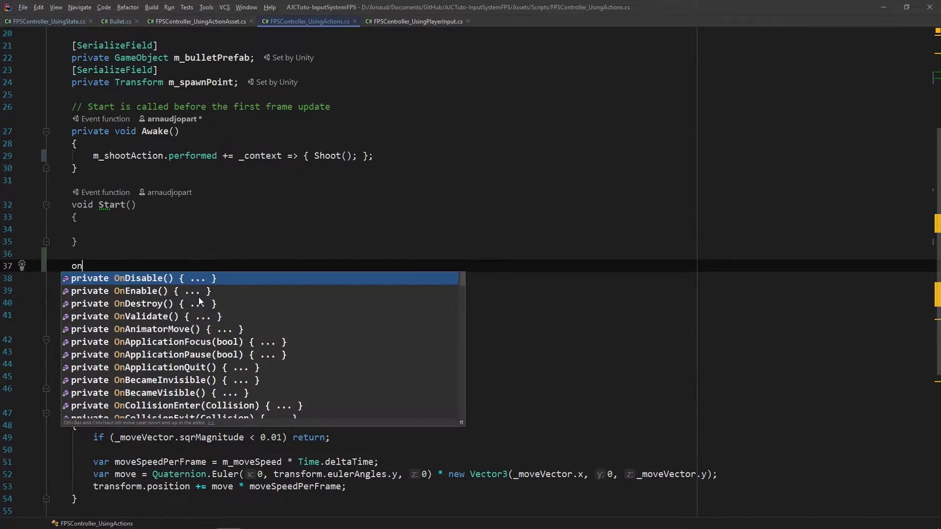
{"action": "key", "text": "Down"}
{"action": "key", "text": "Return"}
{"action": "type", "text": "m_"}
{"action": "key", "text": "Down"}
{"action": "key", "text": "Down"}
{"action": "type", "text": "."}
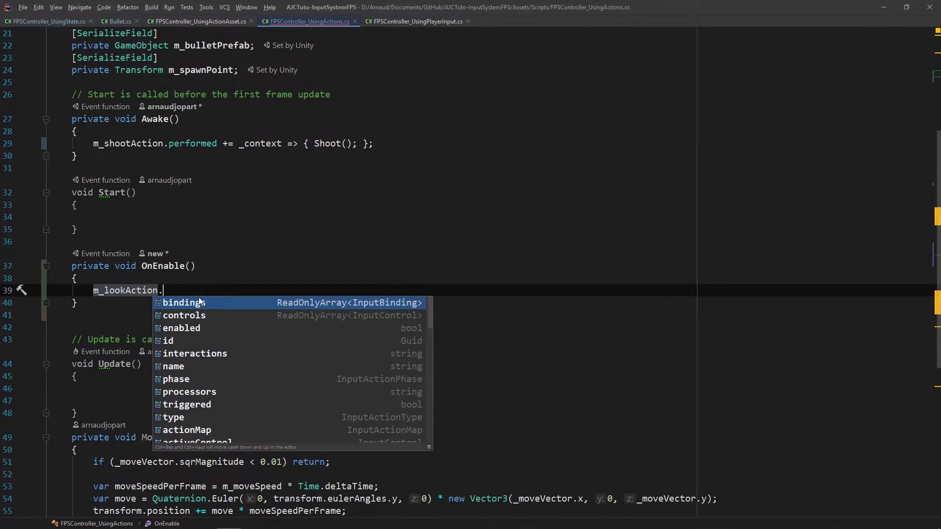
{"action": "type", "text": "e"}
{"action": "key", "text": "Return"}
{"action": "type", "text": ";"}
{"action": "key", "text": "Return"}
Also enable m_moveAction and m_shootAction in OnEnable.
{"action": "type", "text": "m"}
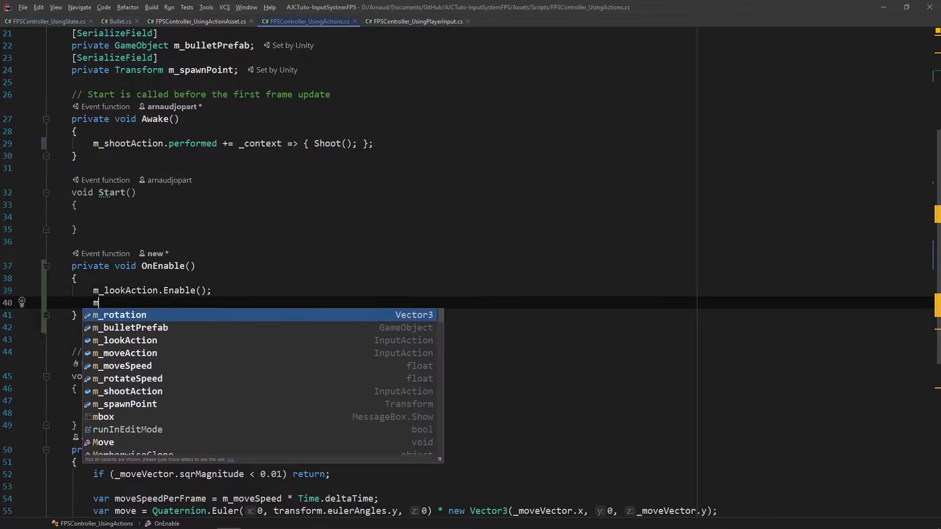
{"action": "key", "text": "Down"}
{"action": "key", "text": "Down"}
{"action": "key", "text": "Down"}
{"action": "key", "text": "Return"}
{"action": "type", "text": ".e"}
{"action": "key", "text": "Return"}
{"action": "type", "text": ";"}
{"action": "key", "text": "Return"}
{"action": "type", "text": "m"}
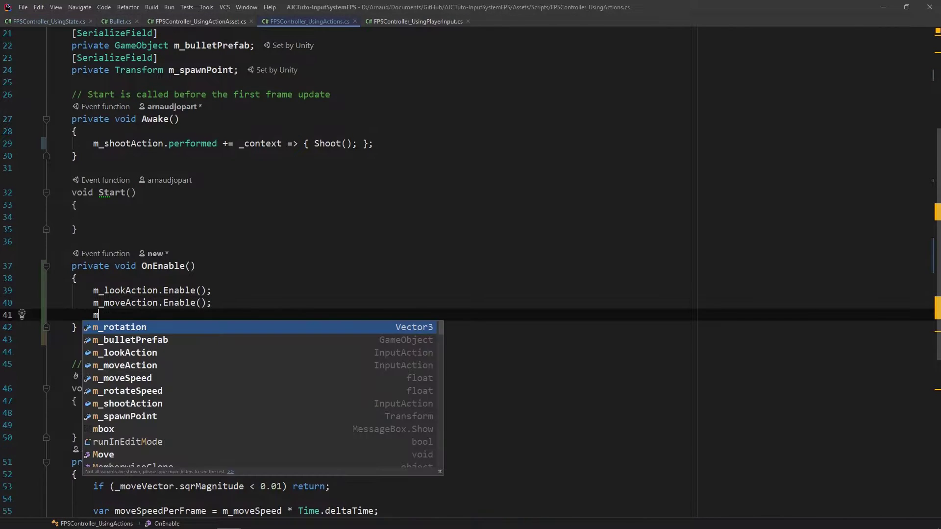
{"action": "key", "text": "Down"}
{"action": "key", "text": "Down"}
{"action": "key", "text": "Down"}
{"action": "key", "text": "Return"}
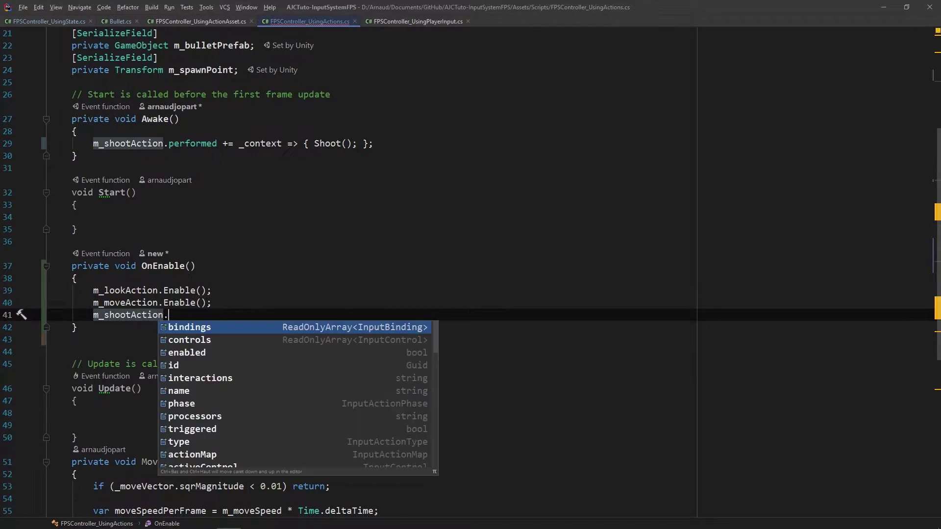
{"action": "type", "text": ".e"}
{"action": "key", "text": "Return"}
{"action": "type", "text": ";"}
Create an OnDisable method and copy the three Enable() lines into it.
{"action": "key", "text": "Down"}
{"action": "key", "text": "Down"}
{"action": "key", "text": "Return"}
{"action": "key", "text": "Return"}
{"action": "type", "text": "private void O"}
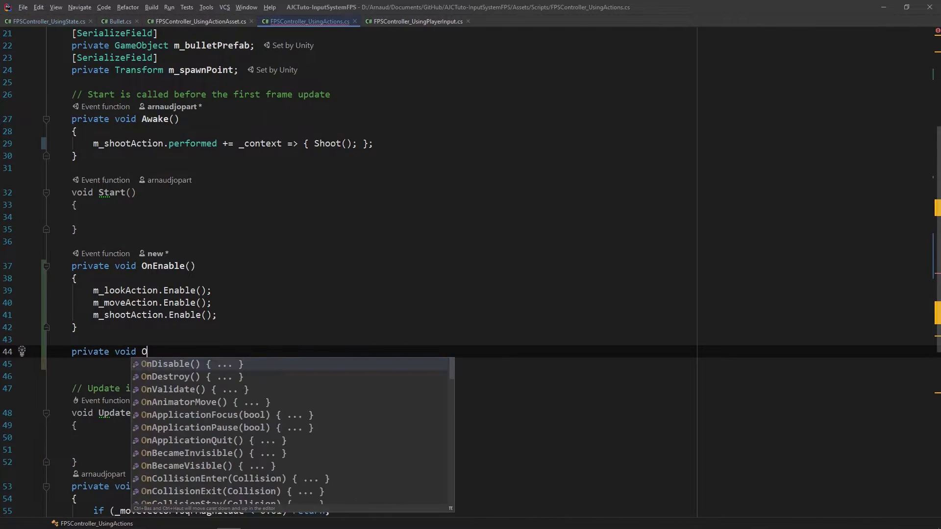
{"action": "key", "text": "Return"}
{"action": "left_click_drag", "start_coordinate": [93, 278], "coordinate": [93, 315]}
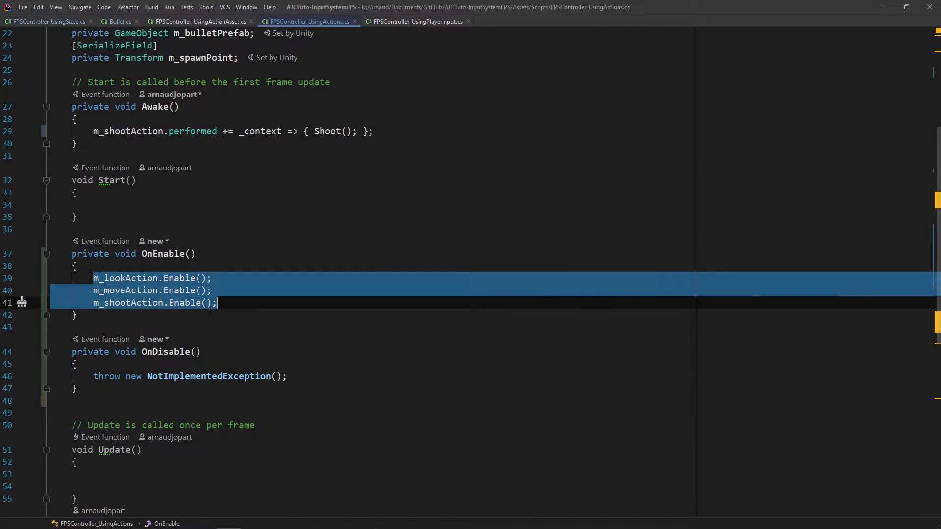
{"action": "key", "text": "ctrl+c"}
{"action": "left_click_drag", "start_coordinate": [93, 376], "coordinate": [288, 376]}
{"action": "key", "text": "ctrl+v"}
Change the copied Enable calls in OnDisable to Disable.
{"action": "key", "text": "Up"}
{"action": "key", "text": "Up"}
{"action": "key", "text": "ctrl+Left"}
{"action": "key", "text": "ctrl+shift+Right"}
{"action": "type", "text": "D"}
{"action": "key", "text": "Return"}
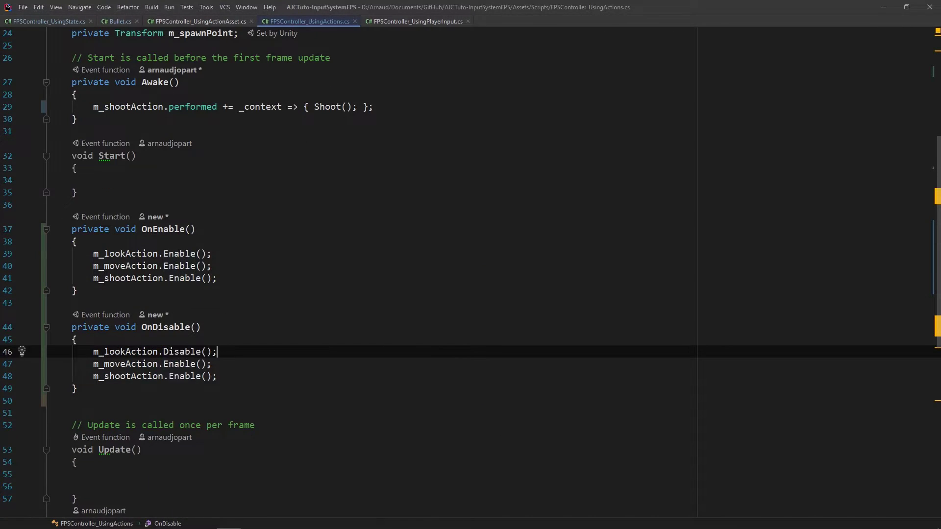
{"action": "key", "text": "Down"}
{"action": "key", "text": "ctrl+Left"}
{"action": "key", "text": "ctrl+shift+Right"}
{"action": "type", "text": "D"}
{"action": "key", "text": "Return"}
{"action": "key", "text": "Down"}
{"action": "key", "text": "ctrl+Left"}
{"action": "key", "text": "ctrl+shift+Right"}
Finish the last Disable call, then add var lookVector = m_lookAction.ReadValue<Vector2>(); in Update.
{"action": "type", "text": "D"}
{"action": "key", "text": "Return"}
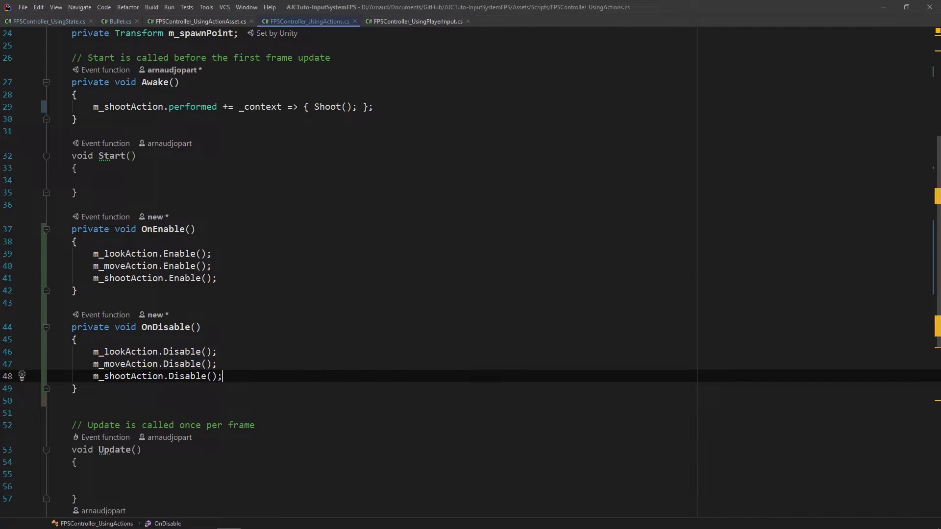
{"action": "left_click", "coordinate": [236, 474]}
{"action": "scroll", "coordinate": [235, 340], "scroll_direction": "down", "scroll_amount": 4}
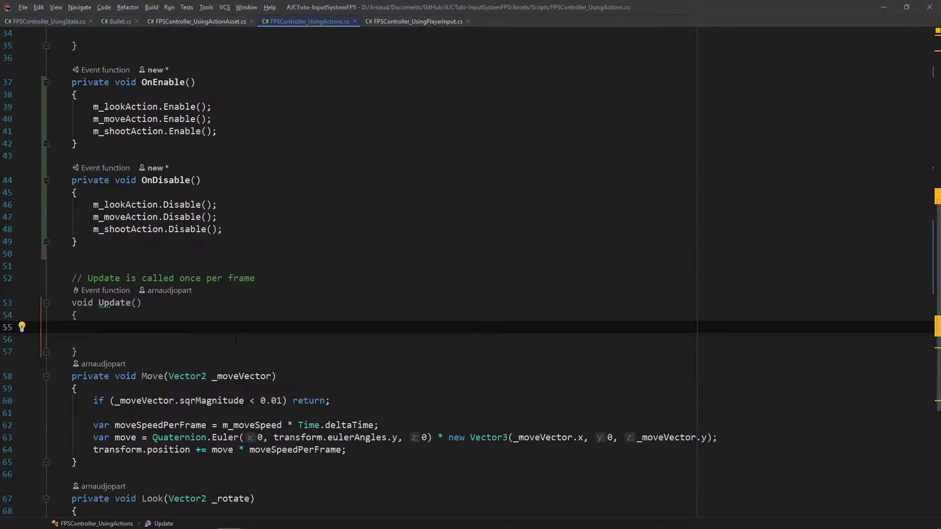
{"action": "type", "text": "var lookVec"}
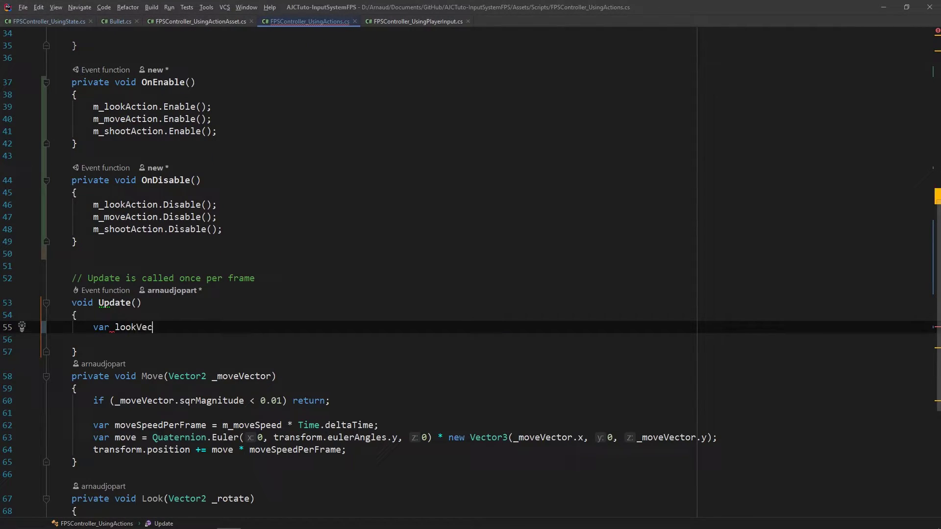
{"action": "type", "text": "tor = m"}
{"action": "key", "text": "Down"}
{"action": "key", "text": "Down"}
{"action": "key", "text": "Return"}
{"action": "type", "text": "."}
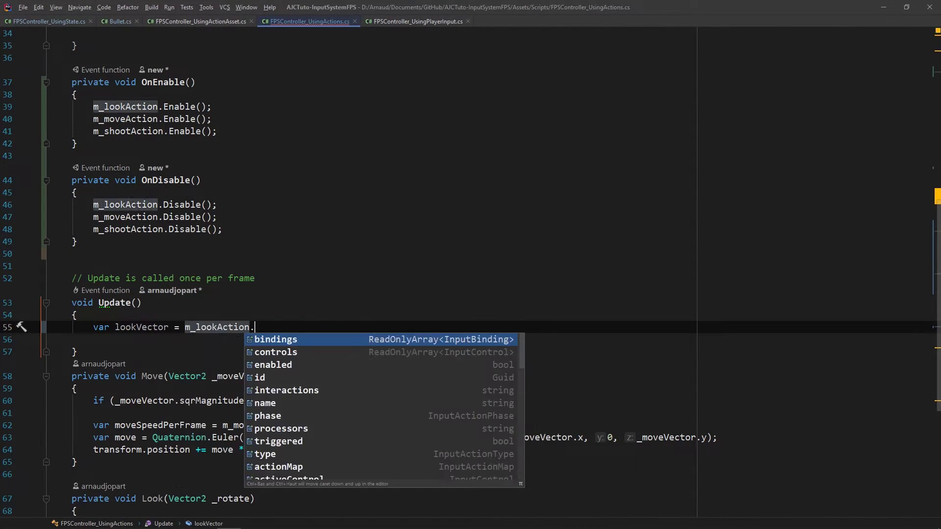
{"action": "type", "text": "Rea"}
{"action": "key", "text": "Return"}
{"action": "type", "text": "Vec>("}
{"action": "key", "text": "Return"}
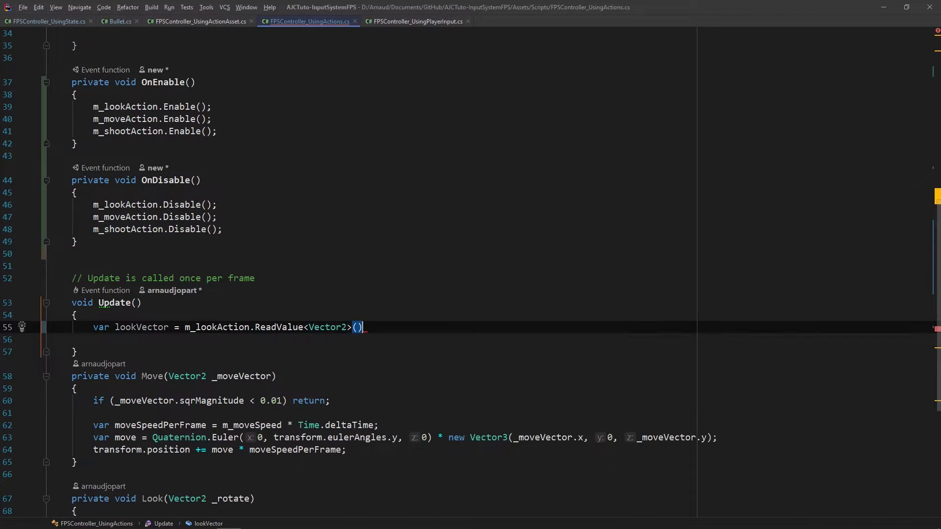
{"action": "type", "text": ";"}
Duplicate that line as moveVector reading from m_moveAction.
{"action": "key", "text": "ctrl+d"}
{"action": "double_click", "coordinate": [141, 339]}
{"action": "type", "text": "move"}
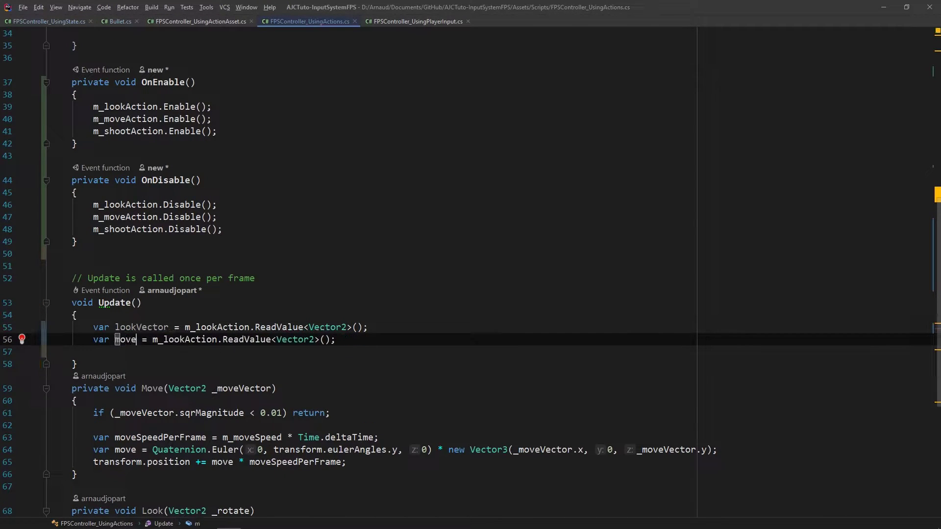
{"action": "type", "text": "Vector"}
{"action": "double_click", "coordinate": [205, 339]}
{"action": "type", "text": "m_mo"}
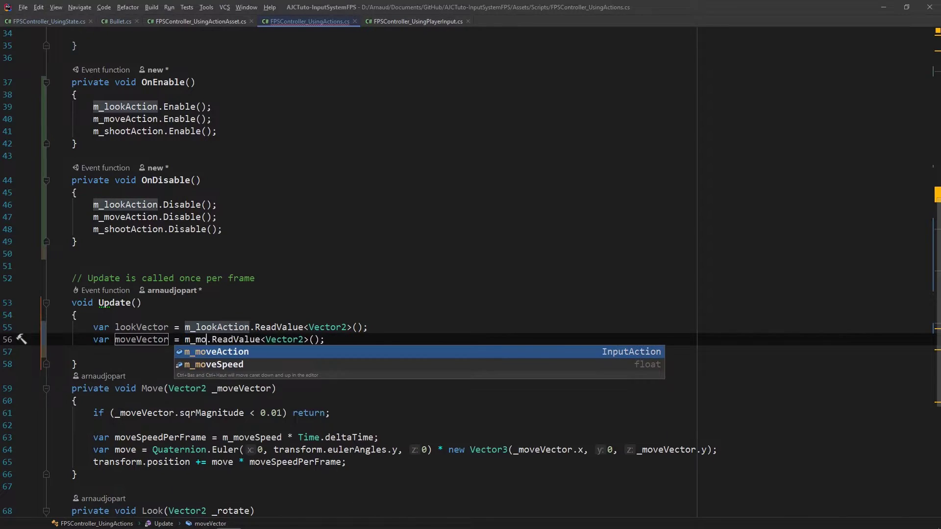
{"action": "type", "text": "ve"}
{"action": "key", "text": "Return"}
{"action": "key", "text": "End"}
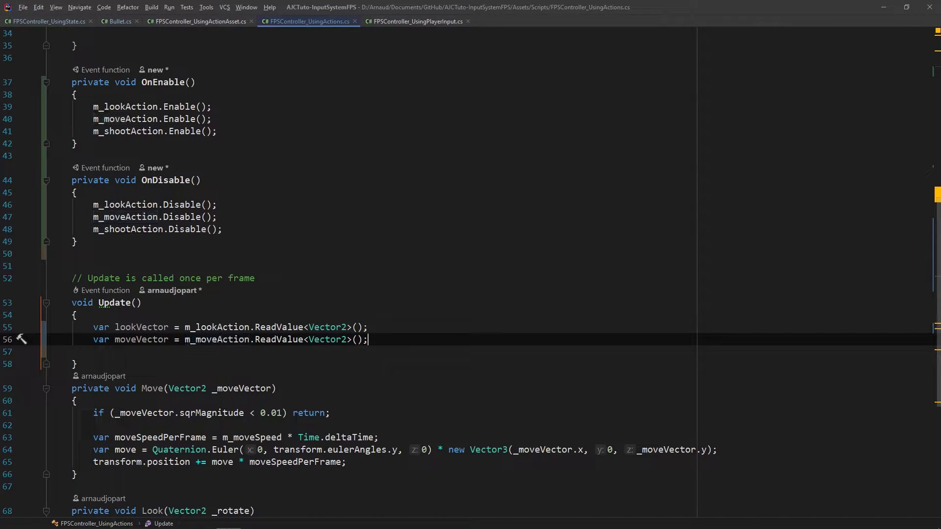
{"action": "key", "text": "Return"}
Call Look(lookVector) and Move(moveVector) after the two reads.
{"action": "key", "text": "Return"}
{"action": "type", "text": "Look"}
{"action": "key", "text": "Return"}
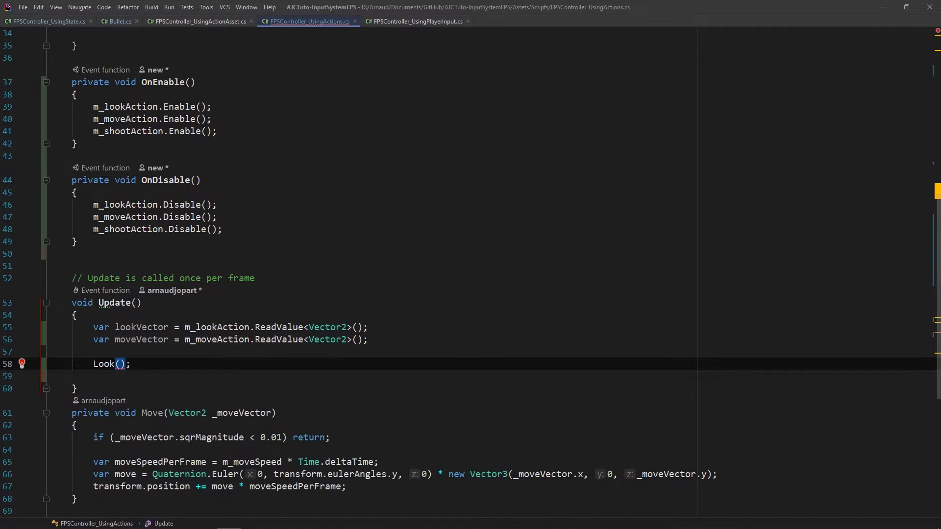
{"action": "type", "text": "lo"}
{"action": "key", "text": "Return"}
{"action": "key", "text": "shift+Return"}
{"action": "type", "text": "Move"}
{"action": "key", "text": "Return"}
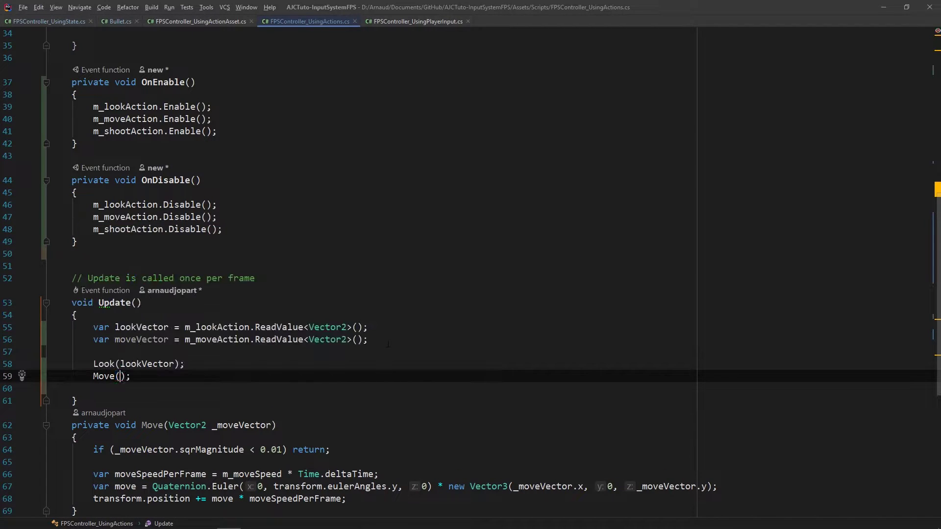
{"action": "type", "text": "mo"}
{"action": "key", "text": "Return"}
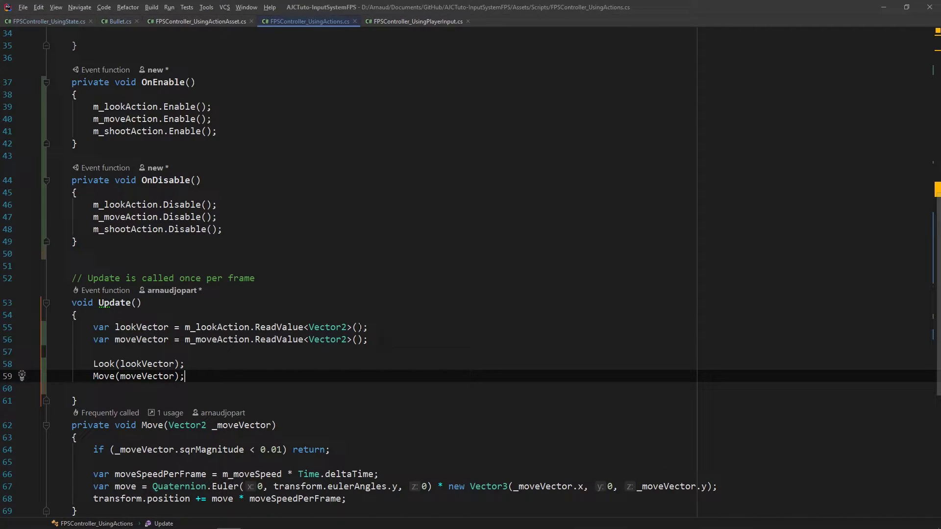
{"action": "scroll", "coordinate": [360, 326], "scroll_direction": "down", "scroll_amount": 2}
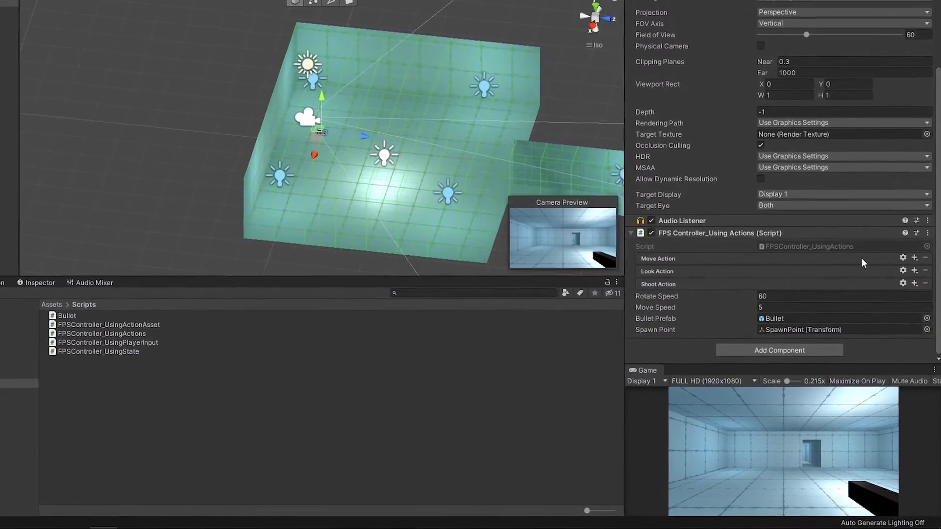
Add a 2D vector composite named QWERTY to Move Action and bind its Up to W [Keyboard].
{"action": "left_click", "coordinate": [913, 258]}
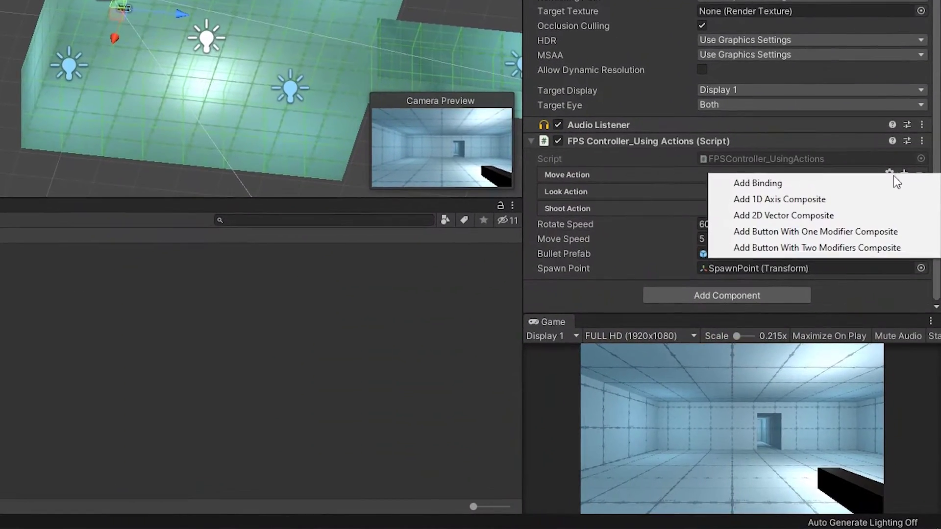
{"action": "left_click", "coordinate": [883, 215]}
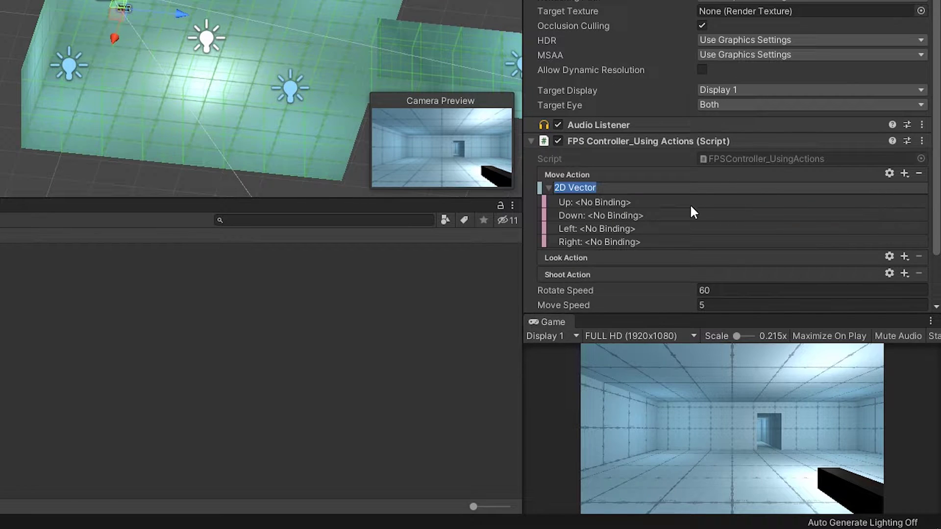
{"action": "type", "text": "QWERTY"}
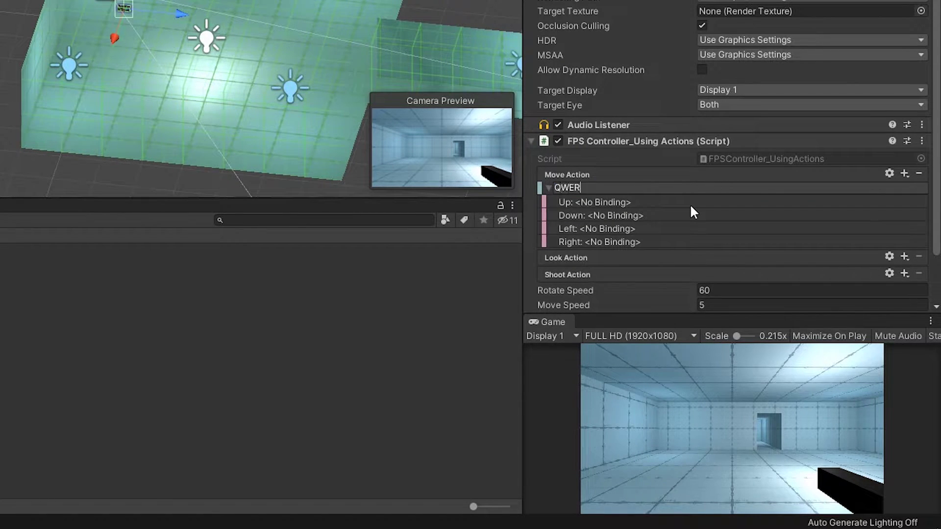
{"action": "left_click", "coordinate": [686, 202]}
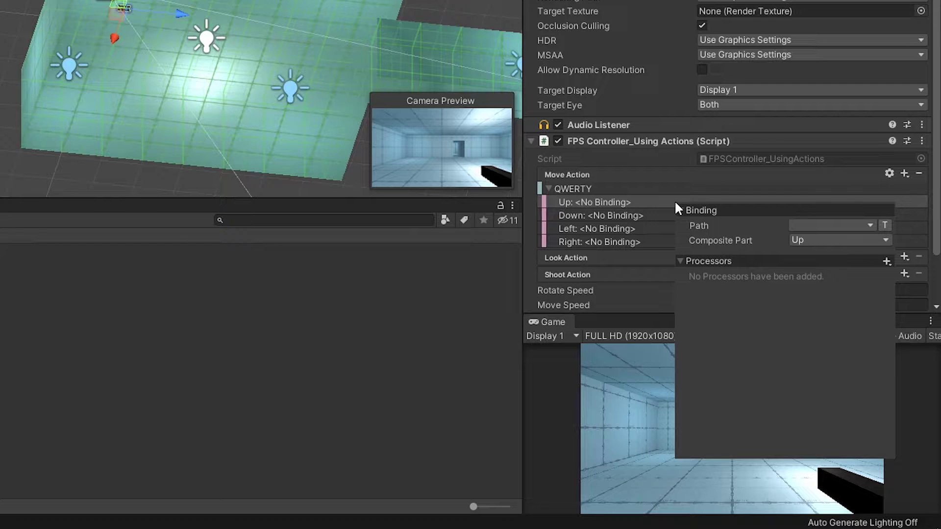
{"action": "left_click", "coordinate": [813, 225]}
{"action": "type", "text": "w"}
{"action": "left_click", "coordinate": [808, 272]}
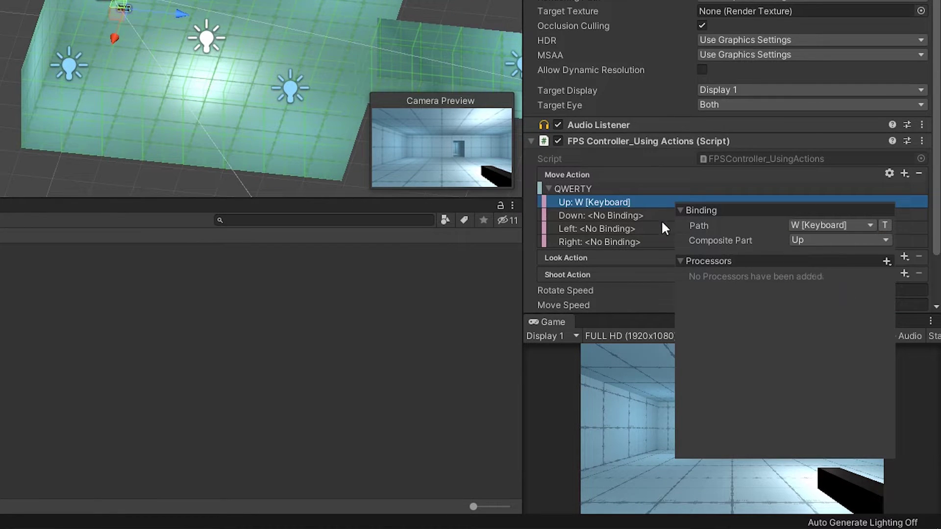
Bind the composite's Down, Left and Right parts to the S, A and D keys.
{"action": "left_click", "coordinate": [648, 215]}
{"action": "left_click", "coordinate": [774, 240]}
{"action": "type", "text": "s"}
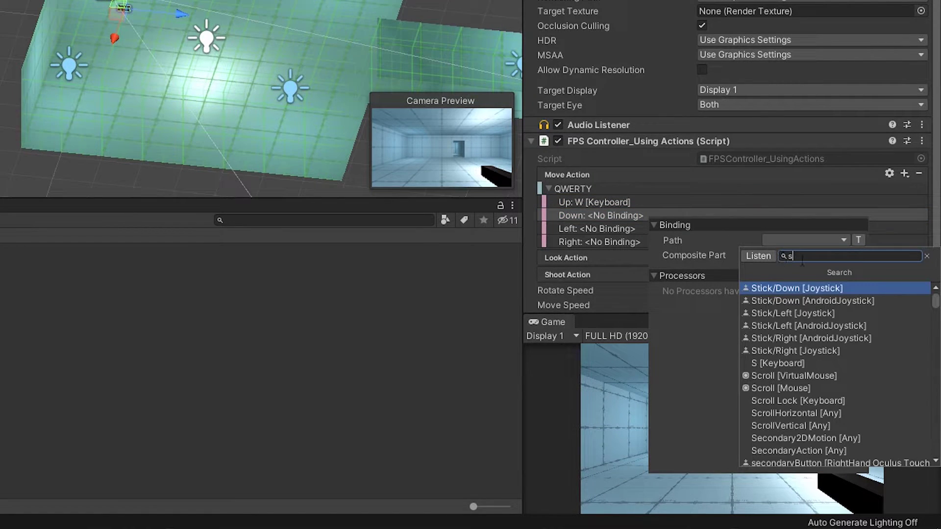
{"action": "left_click", "coordinate": [784, 363]}
{"action": "left_click", "coordinate": [622, 227]}
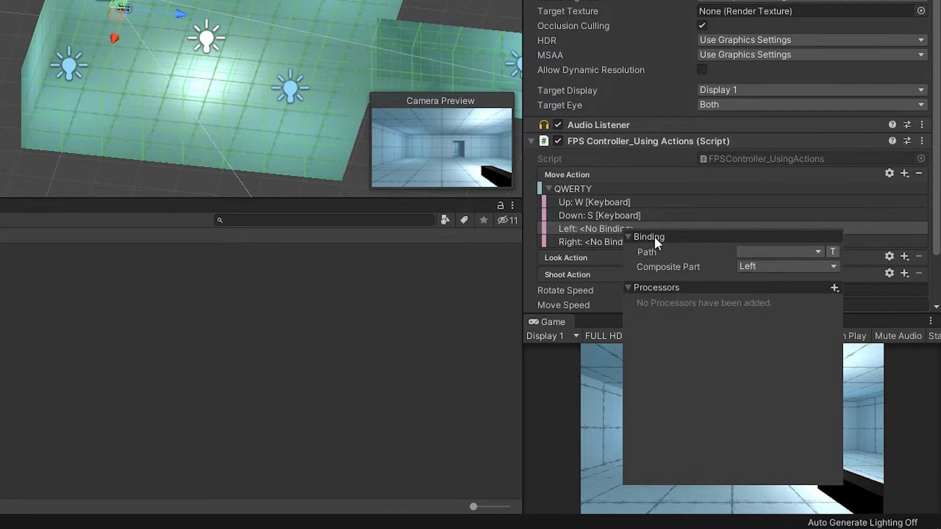
{"action": "left_click", "coordinate": [761, 251]}
{"action": "type", "text": "a"}
{"action": "left_click", "coordinate": [778, 334]}
{"action": "left_click", "coordinate": [598, 244]}
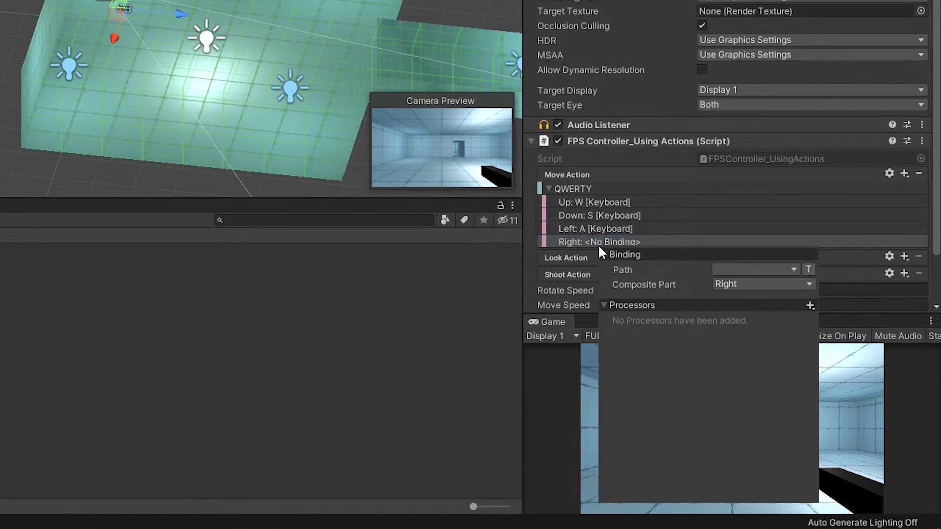
{"action": "left_click", "coordinate": [731, 269]}
{"action": "type", "text": "d"}
{"action": "left_click", "coordinate": [764, 371]}
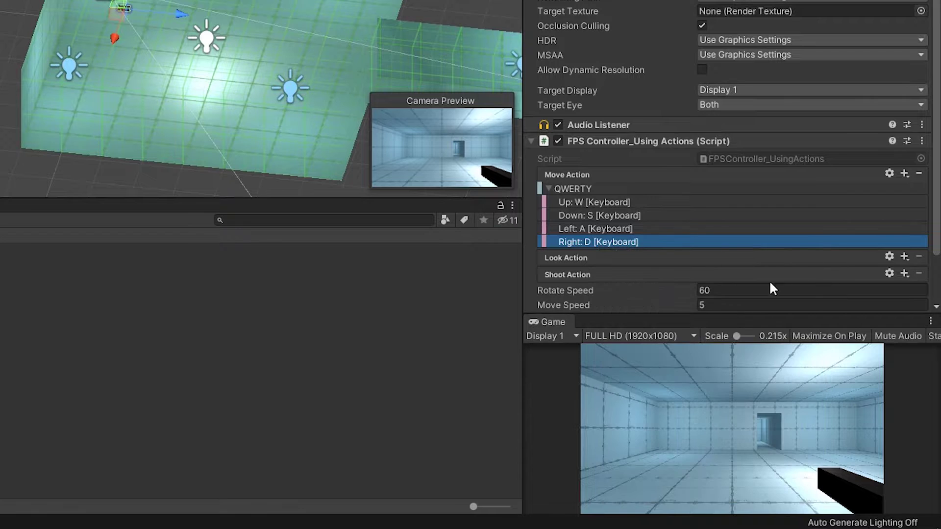
{"action": "left_click", "coordinate": [548, 189]}
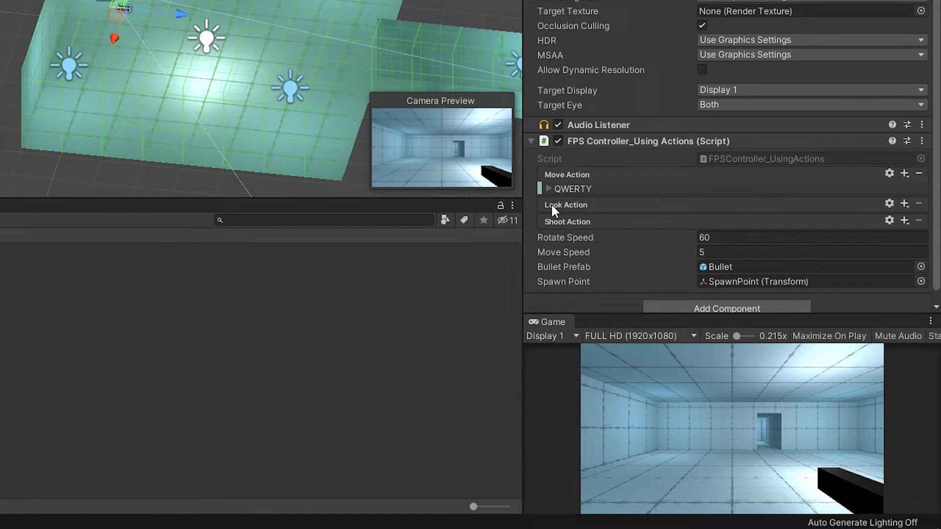
Add a Look Action binding to Delta [Mouse].
{"action": "left_click", "coordinate": [903, 203]}
{"action": "left_click", "coordinate": [825, 214]}
{"action": "left_click", "coordinate": [607, 220]}
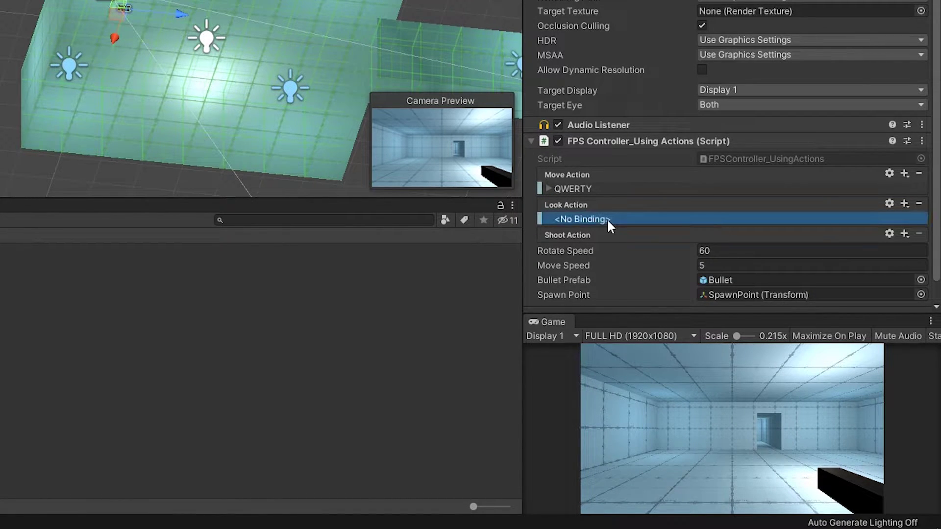
{"action": "left_click", "coordinate": [739, 242]}
{"action": "left_click", "coordinate": [756, 346]}
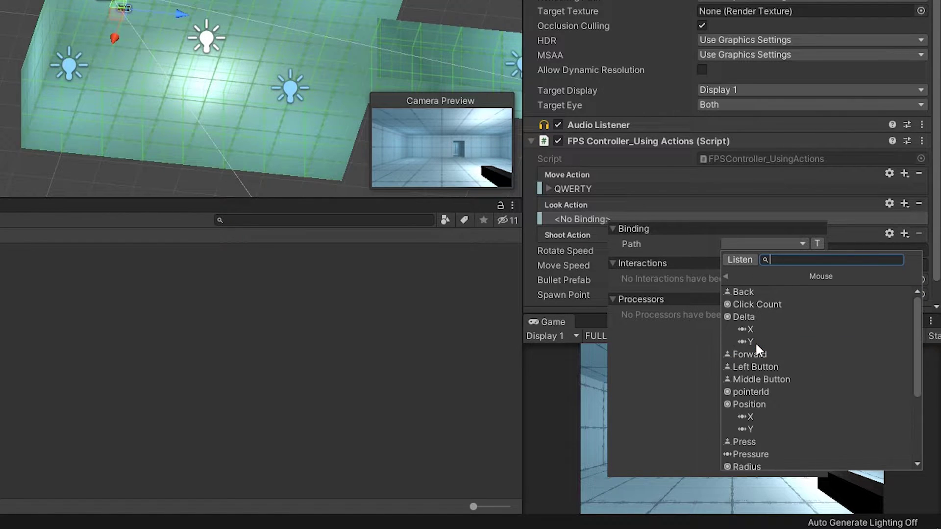
{"action": "left_click", "coordinate": [778, 317]}
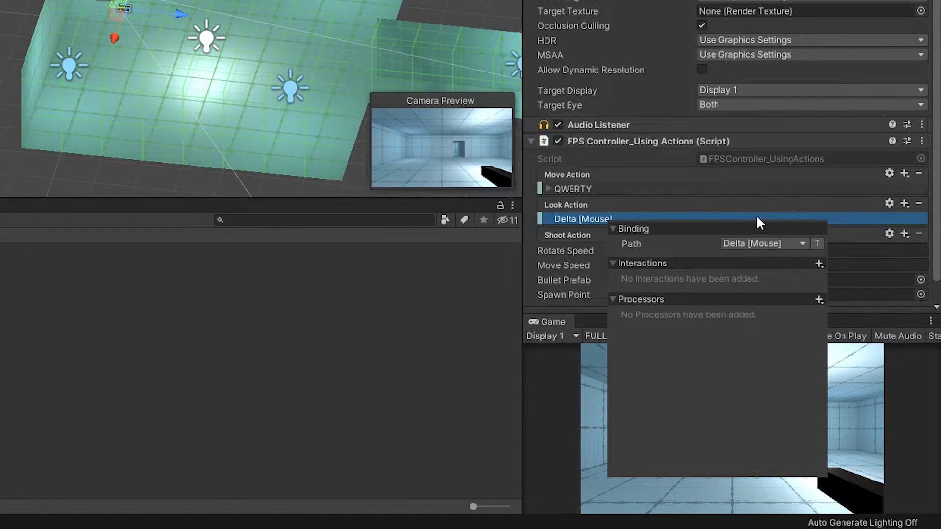
{"action": "left_click", "coordinate": [574, 231]}
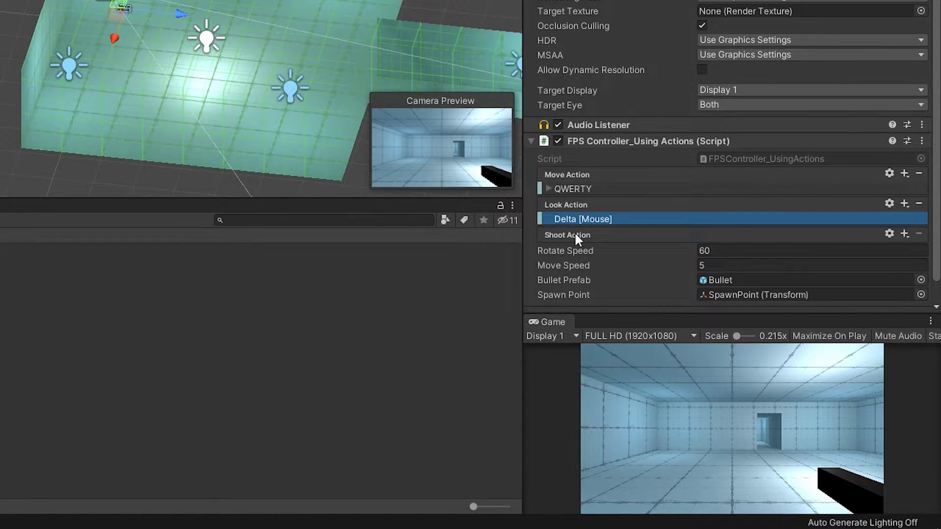
Set the Shoot Action's action type to Button.
{"action": "left_click", "coordinate": [888, 234]}
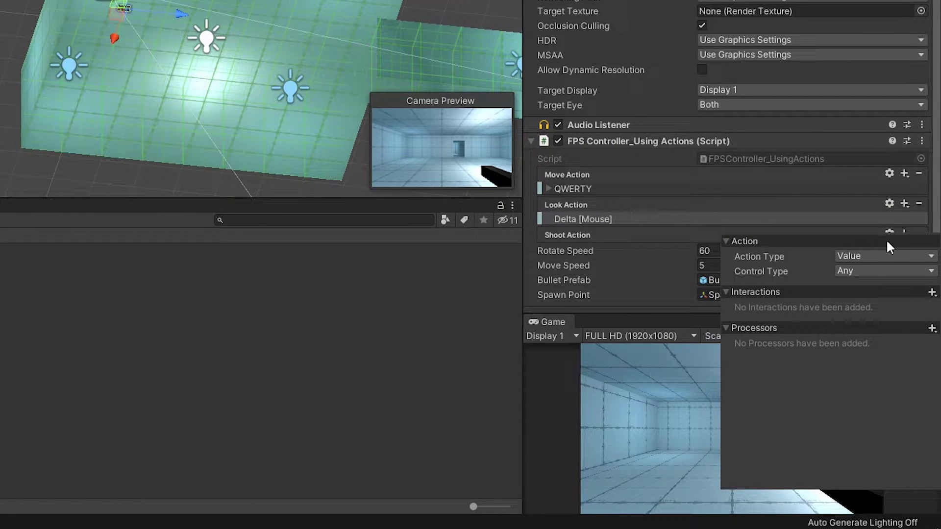
{"action": "left_click", "coordinate": [882, 256]}
{"action": "left_click", "coordinate": [863, 289]}
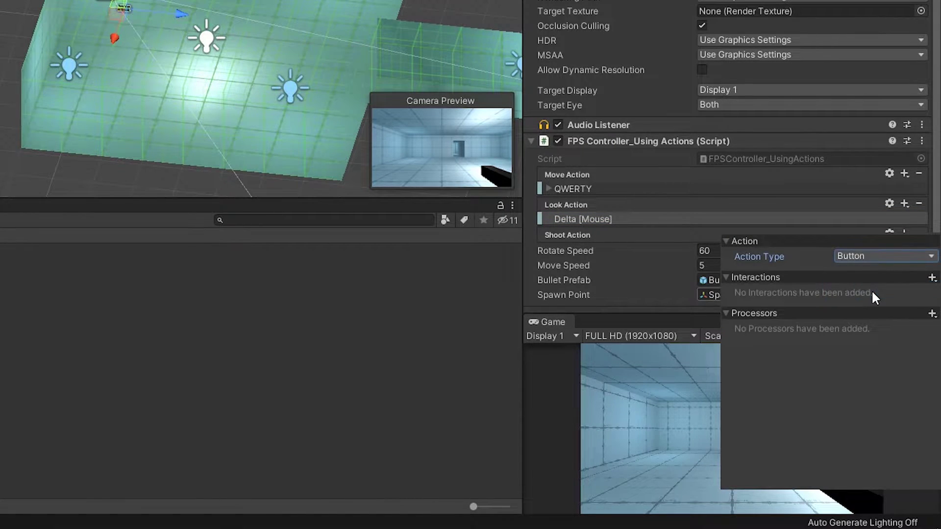
{"action": "left_click", "coordinate": [685, 239]}
Bind Shoot Action to Left Button [Mouse] and enter Play mode with Ctrl+P.
{"action": "left_click", "coordinate": [903, 235]}
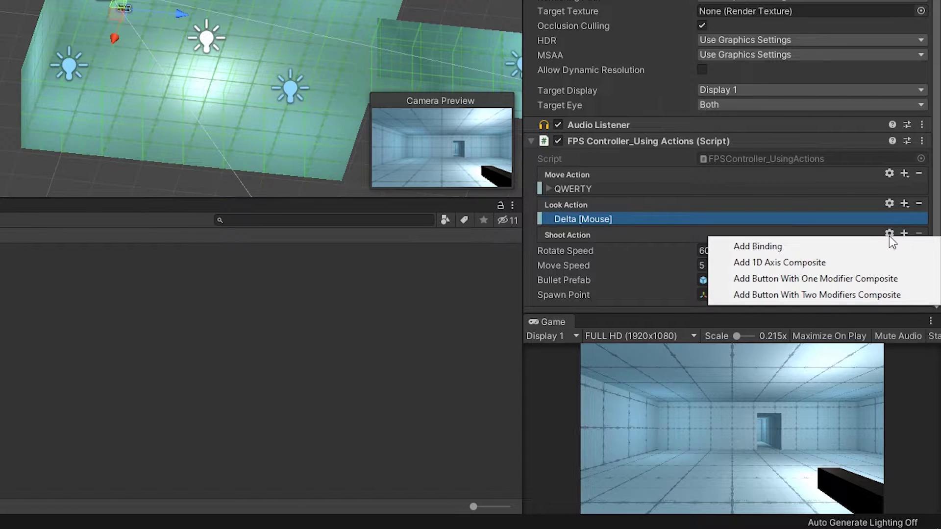
{"action": "left_click", "coordinate": [852, 244]}
{"action": "left_click", "coordinate": [687, 248]}
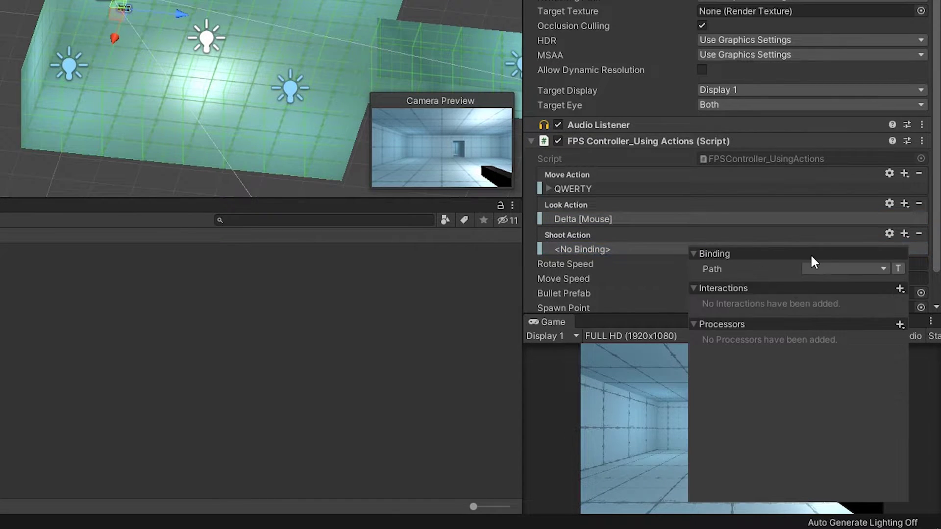
{"action": "left_click", "coordinate": [809, 269]}
{"action": "left_click", "coordinate": [792, 371]}
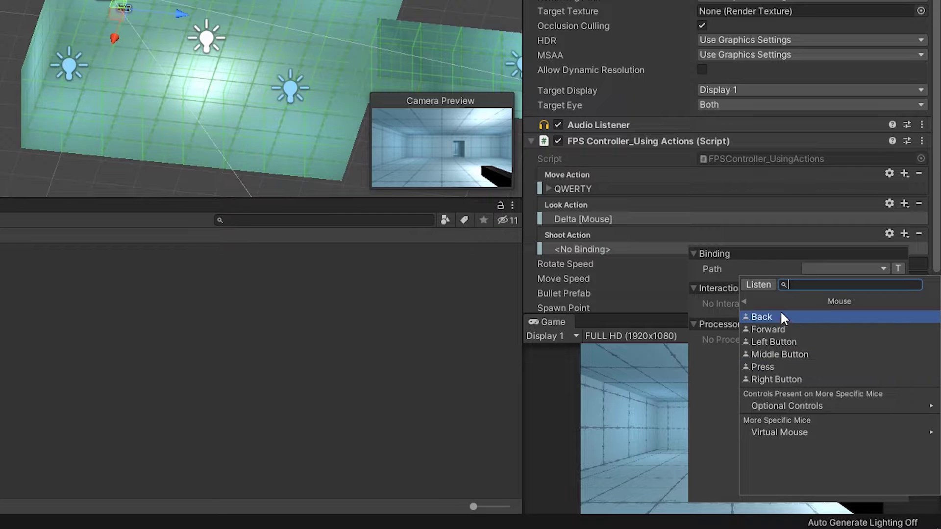
{"action": "left_click", "coordinate": [800, 343]}
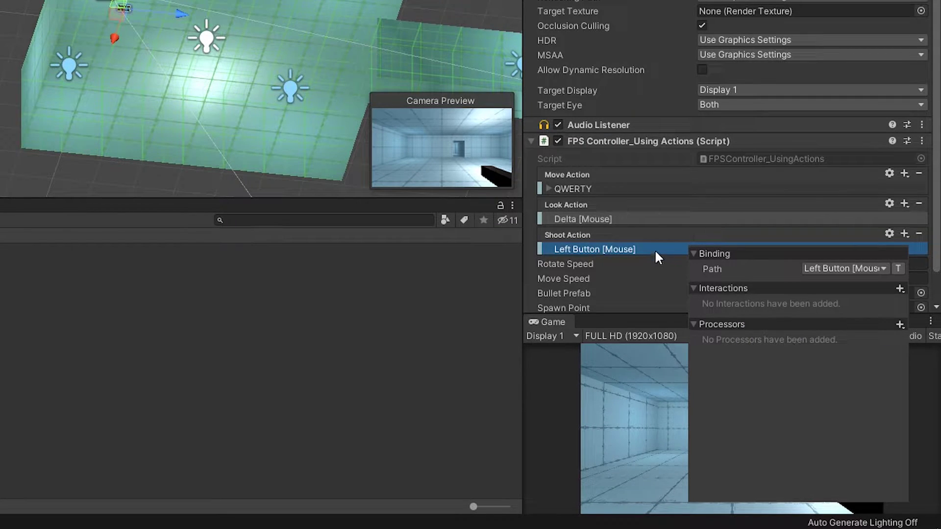
{"action": "key", "text": "ctrl+p"}
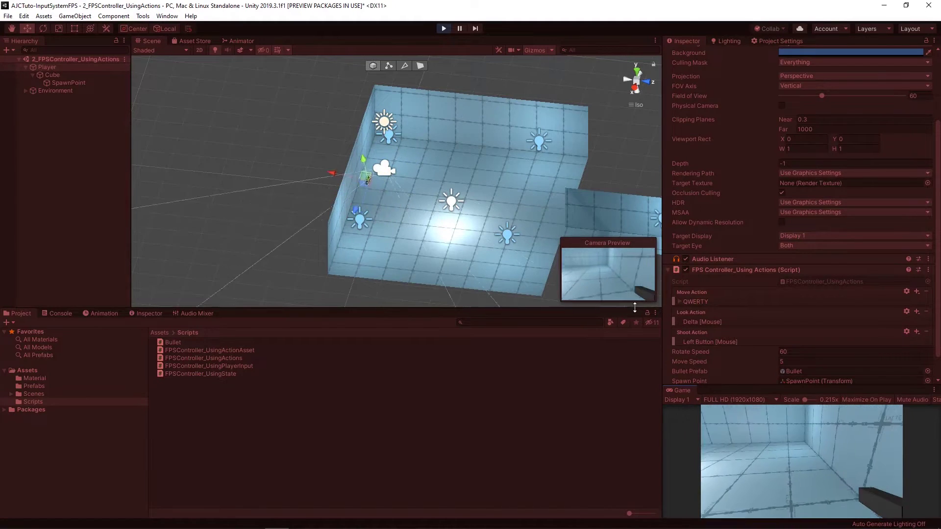
Enlarge the Game view and fire two test bullets by clicking in the running game.
{"action": "left_click_drag", "start_coordinate": [663, 343], "coordinate": [536, 346]}
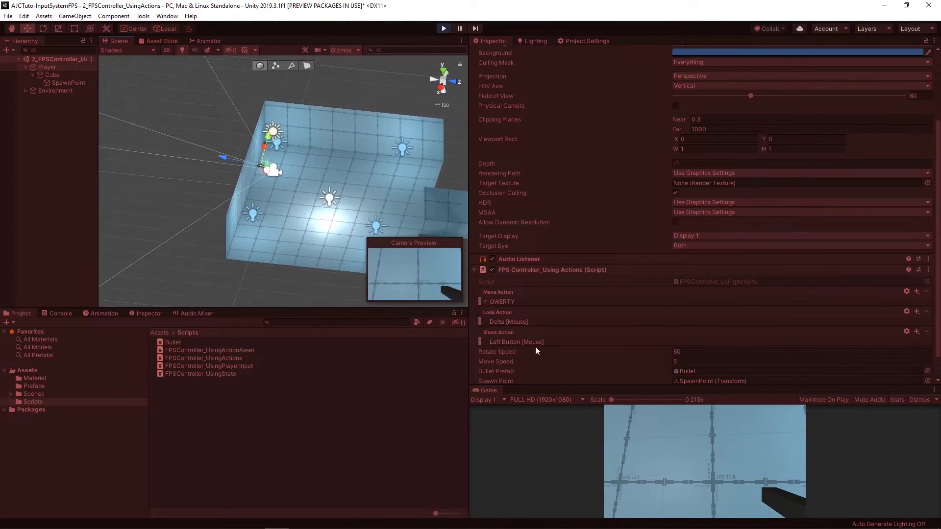
{"action": "left_click_drag", "start_coordinate": [565, 384], "coordinate": [578, 245]}
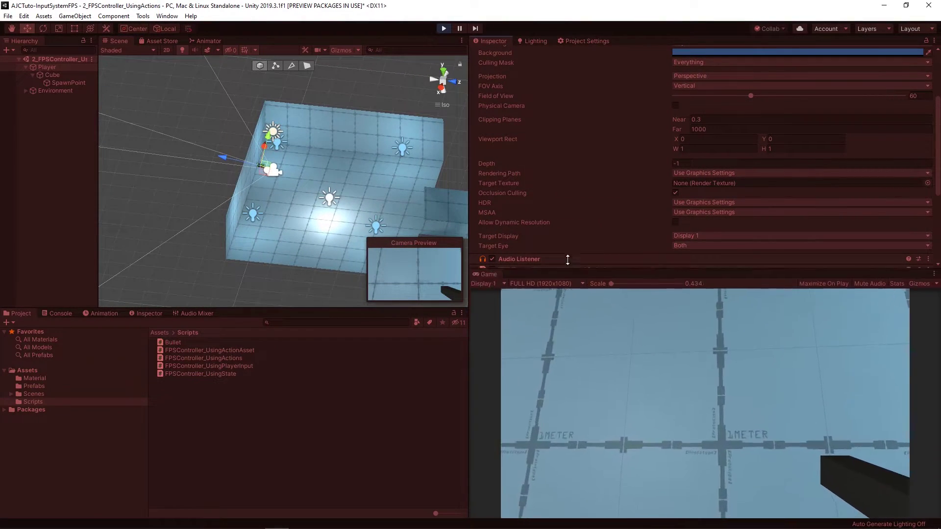
{"action": "left_click", "coordinate": [588, 275]}
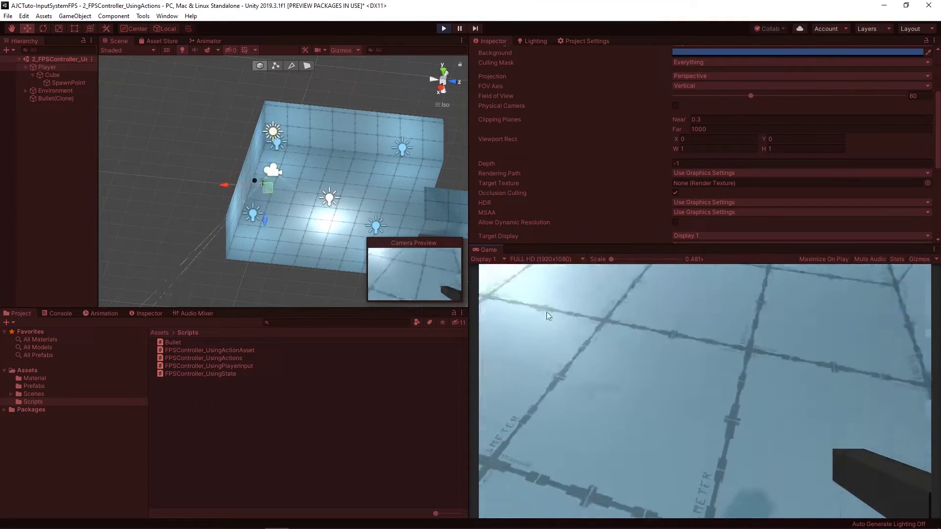
{"action": "left_click", "coordinate": [542, 277]}
Stop play mode and add a gamepad Left Stick binding to the Move action.
{"action": "key", "text": "ctrl+p"}
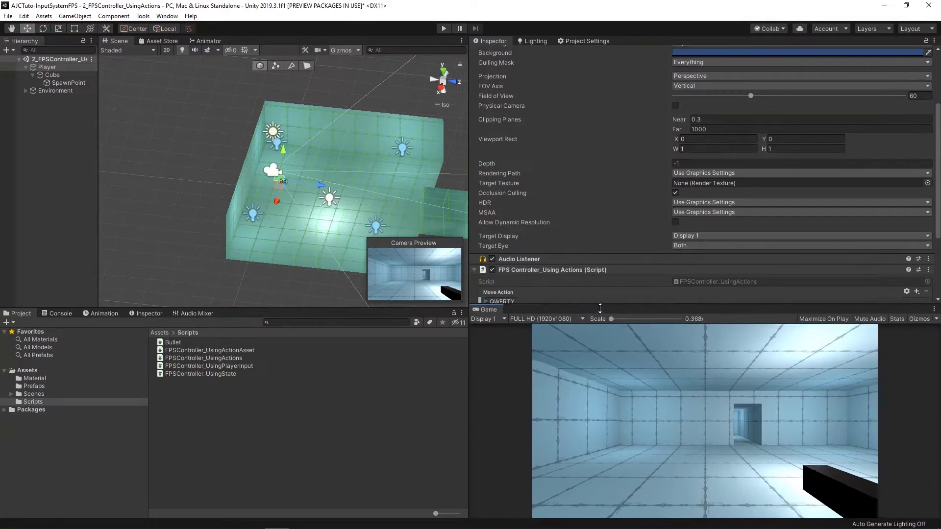
{"action": "scroll", "coordinate": [602, 257], "scroll_direction": "down", "scroll_amount": 3}
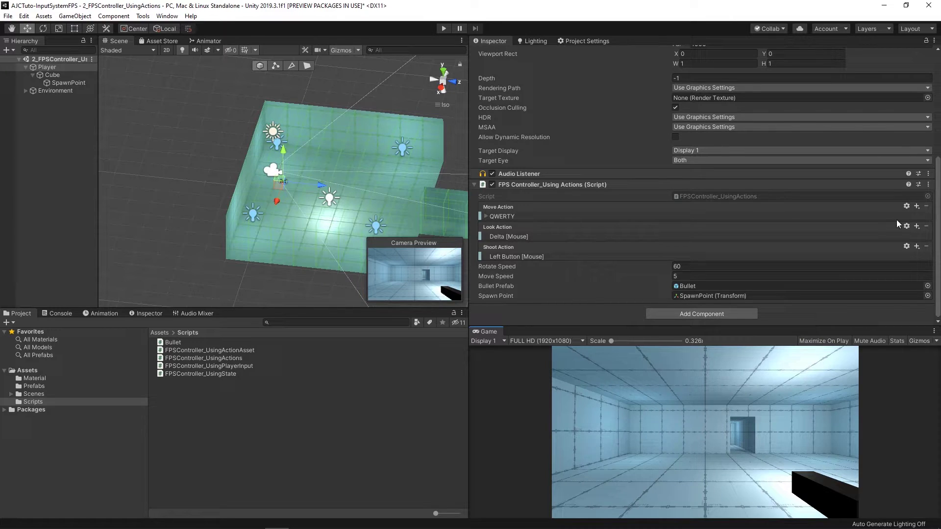
{"action": "left_click", "coordinate": [917, 206]}
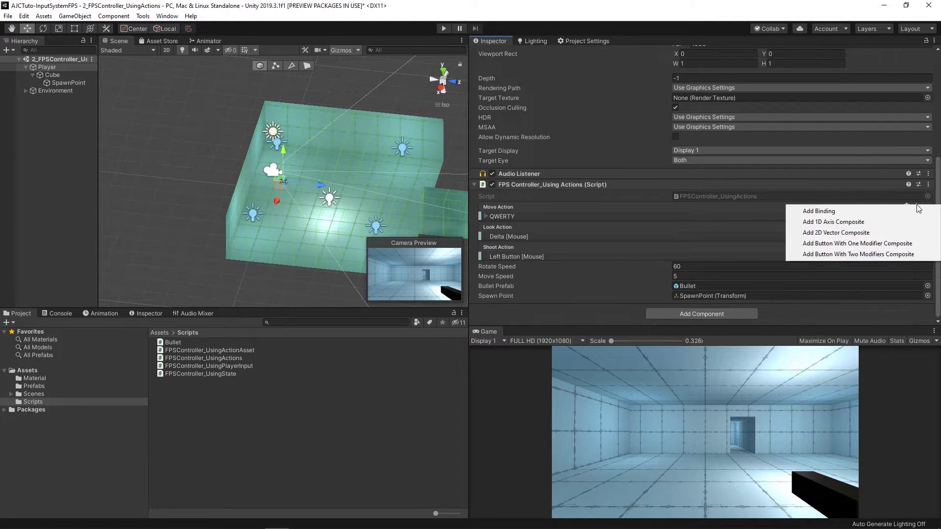
{"action": "left_click", "coordinate": [898, 212]}
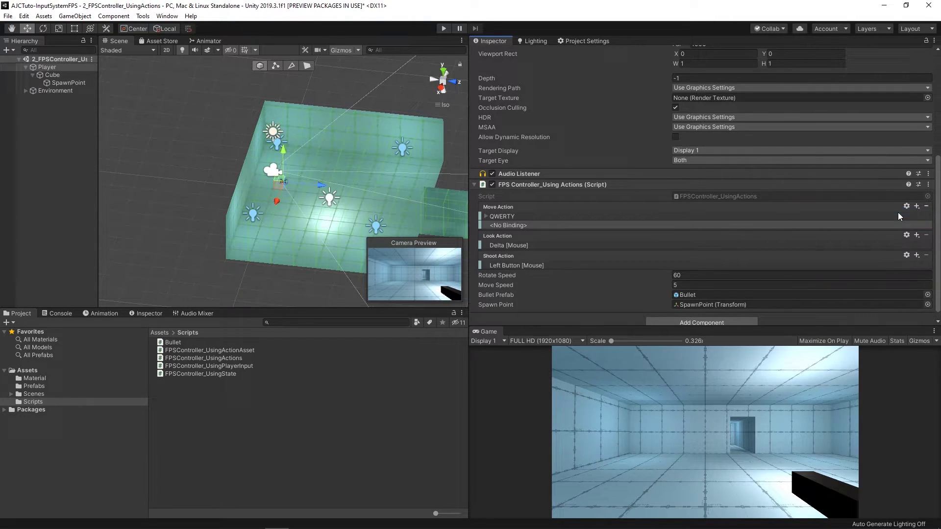
{"action": "left_click", "coordinate": [707, 226]}
{"action": "left_click", "coordinate": [795, 241]}
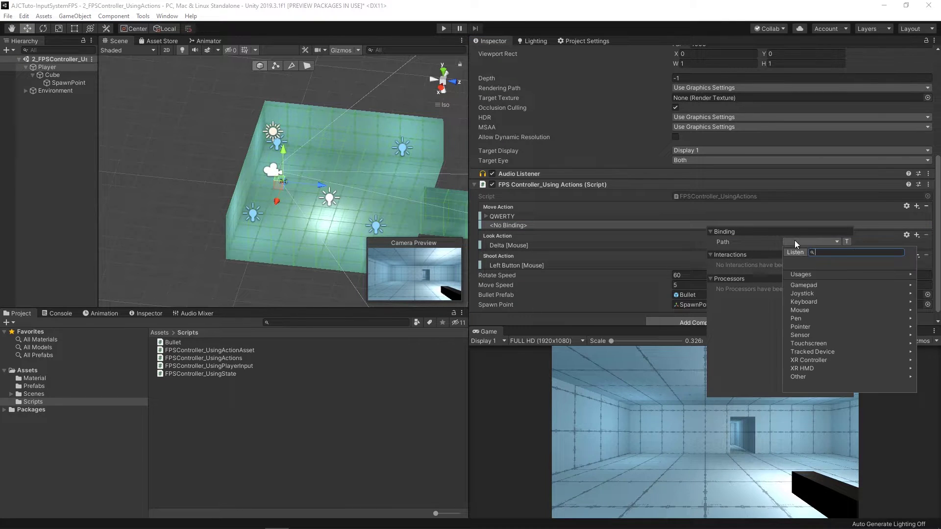
{"action": "left_click", "coordinate": [808, 274]}
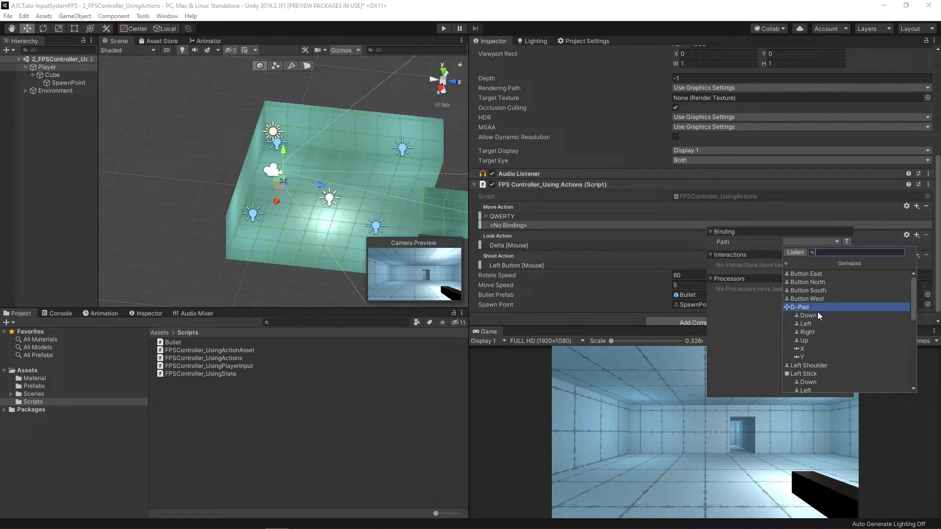
{"action": "scroll", "coordinate": [817, 318], "scroll_direction": "down", "scroll_amount": 5}
{"action": "scroll", "coordinate": [820, 328], "scroll_direction": "up", "scroll_amount": 2}
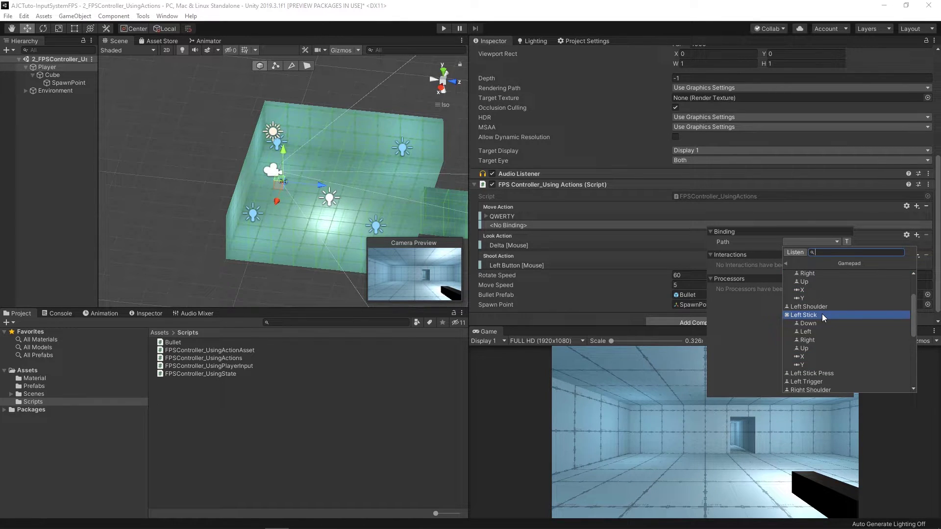
{"action": "left_click", "coordinate": [822, 316]}
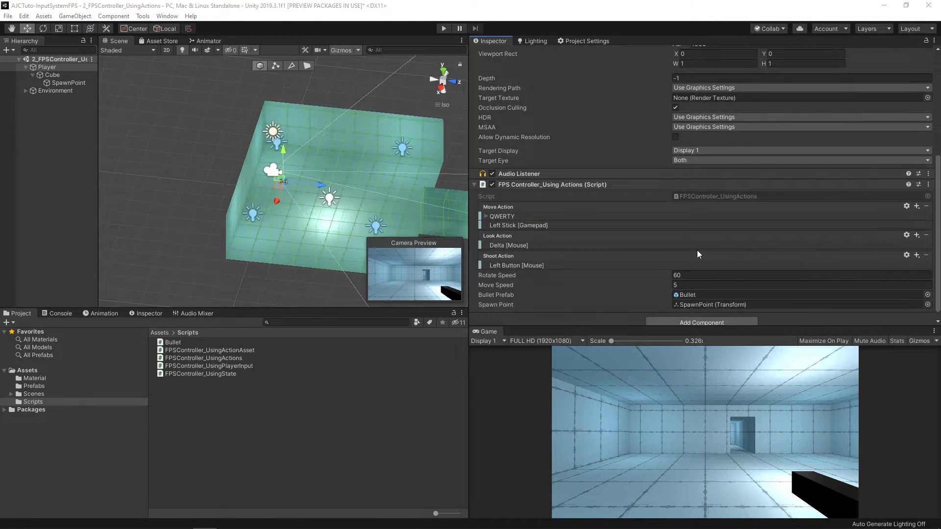
Add a gamepad Right Stick binding to the Look action.
{"action": "left_click", "coordinate": [916, 235]}
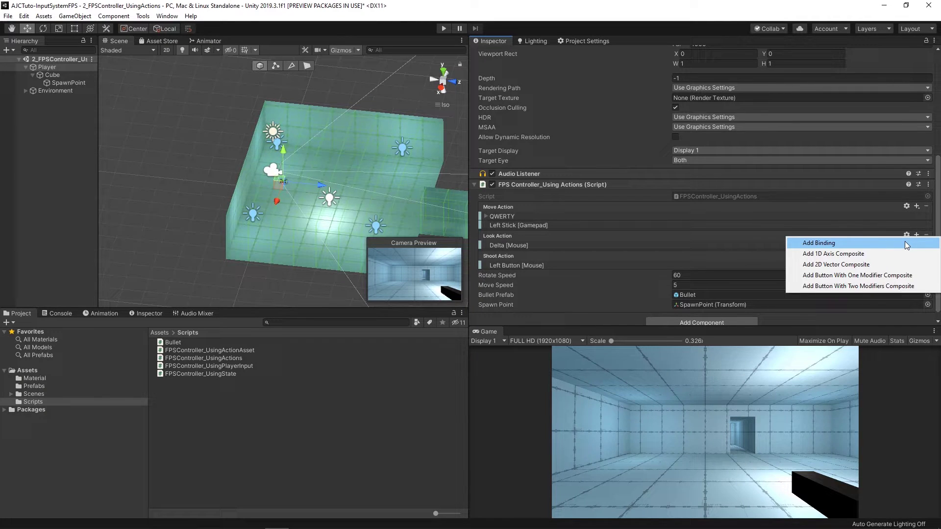
{"action": "left_click", "coordinate": [905, 242]}
{"action": "left_click", "coordinate": [692, 254]}
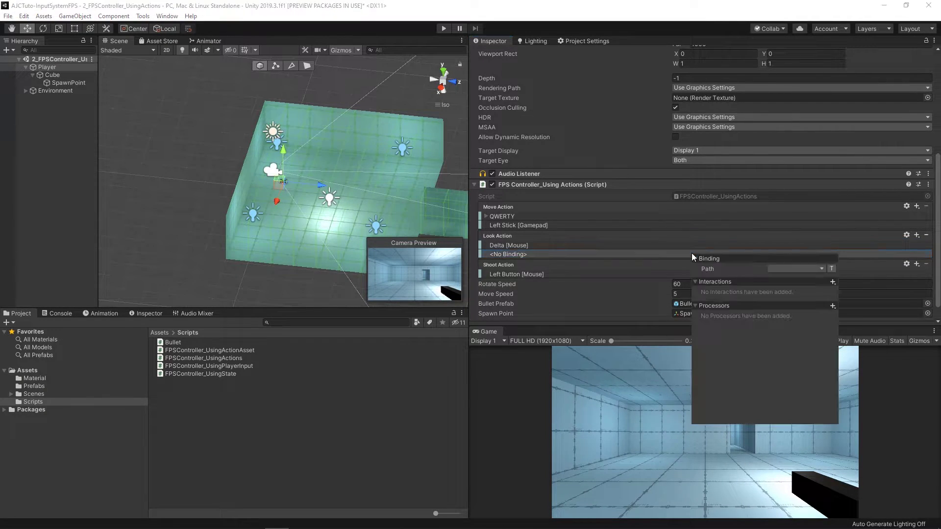
{"action": "left_click", "coordinate": [779, 268]}
{"action": "left_click", "coordinate": [802, 314]}
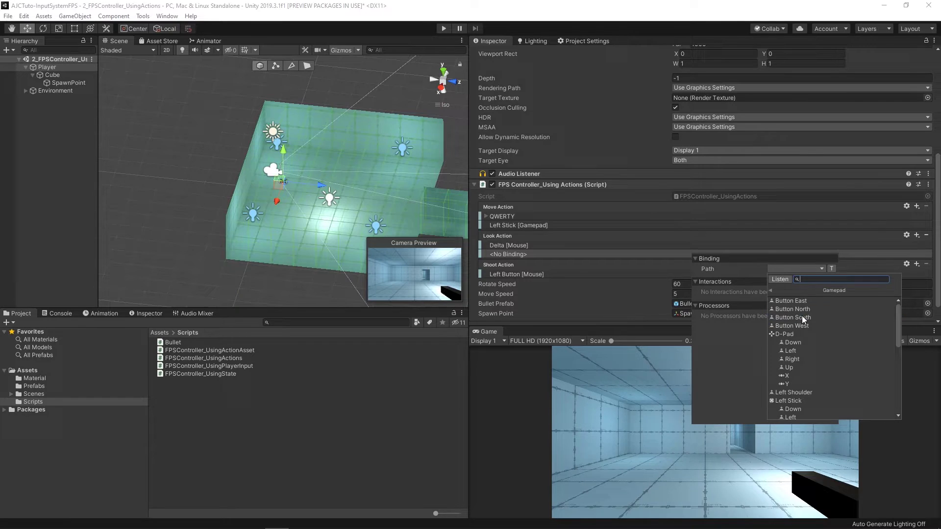
{"action": "scroll", "coordinate": [820, 399], "scroll_direction": "down", "scroll_amount": 3}
{"action": "scroll", "coordinate": [819, 399], "scroll_direction": "down", "scroll_amount": 3}
{"action": "left_click", "coordinate": [821, 395]}
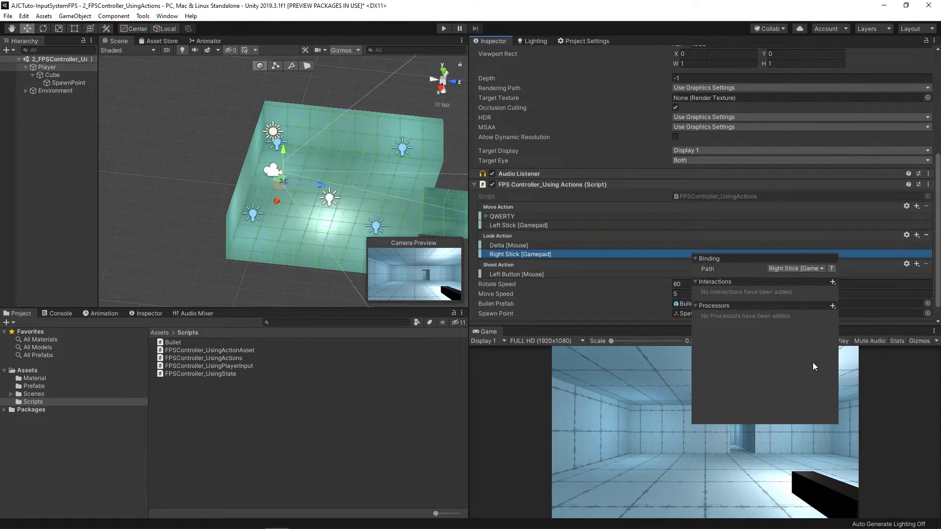
Add a gamepad Button South binding to the Shoot action.
{"action": "left_click", "coordinate": [916, 264]}
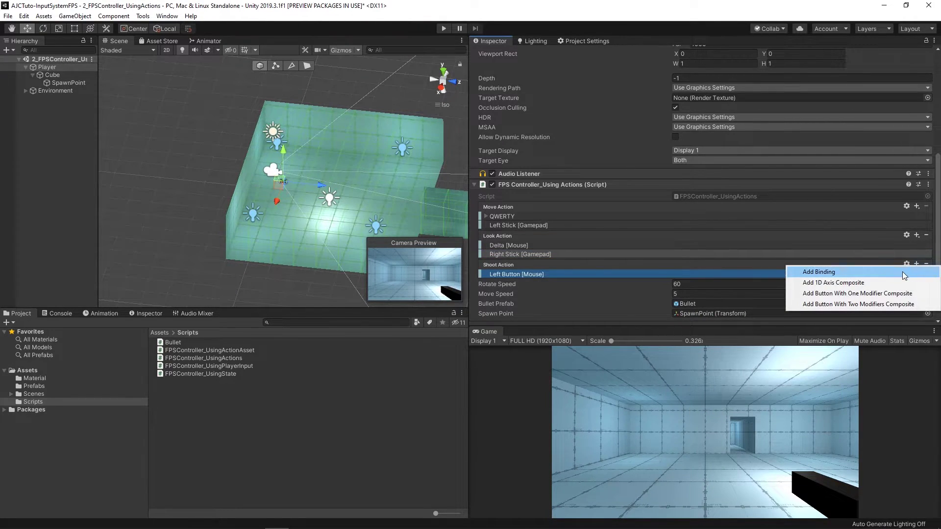
{"action": "left_click", "coordinate": [905, 273]}
{"action": "left_click", "coordinate": [597, 282]}
{"action": "left_click", "coordinate": [700, 295]}
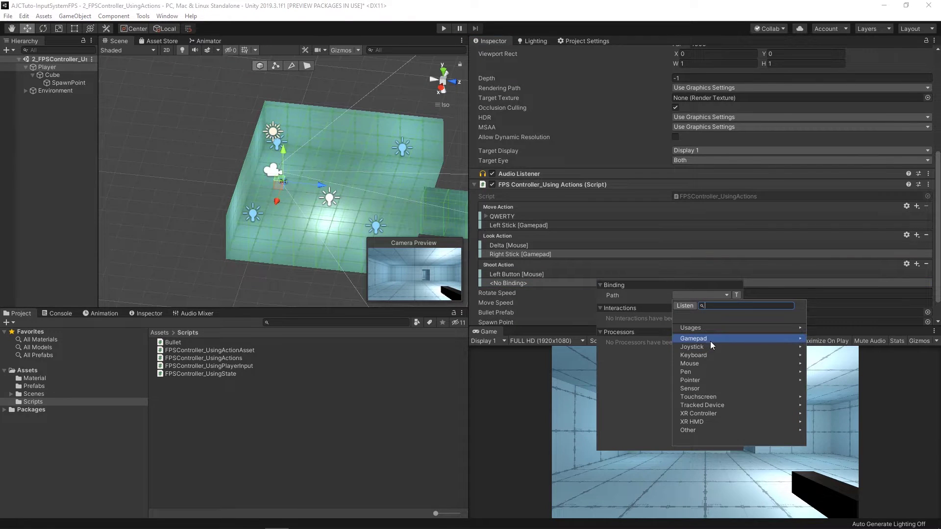
{"action": "left_click", "coordinate": [714, 340]}
{"action": "left_click", "coordinate": [721, 344]}
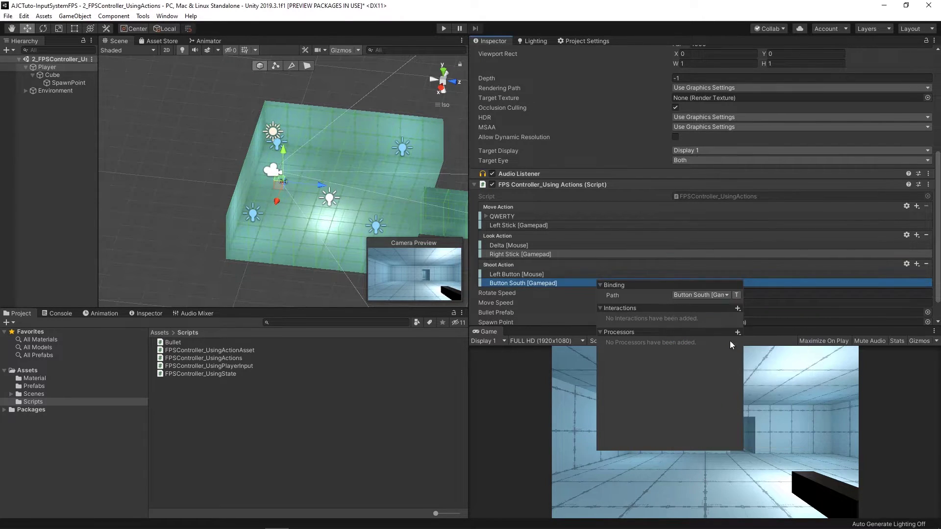
{"action": "left_click", "coordinate": [781, 284]}
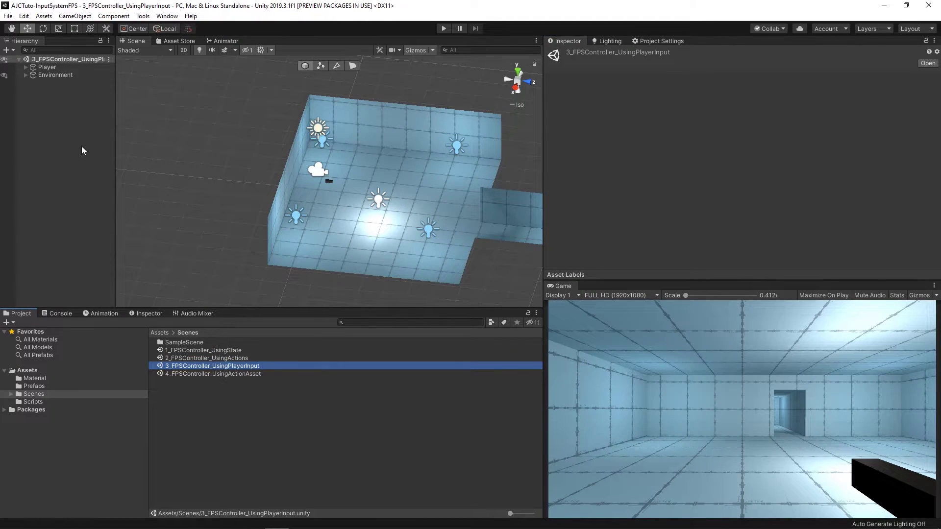
Select the Player object and add a Player Input component through Add Component search.
{"action": "left_click_drag", "start_coordinate": [113, 146], "coordinate": [190, 146]}
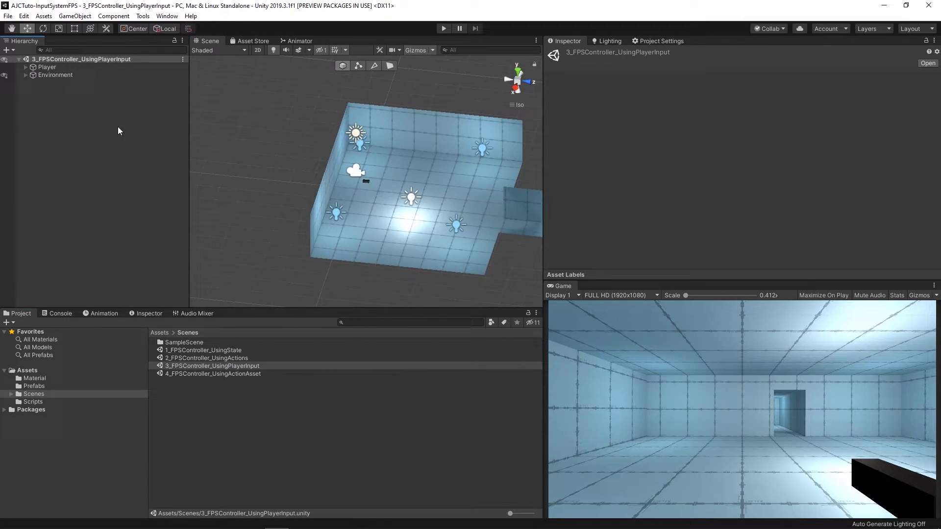
{"action": "left_click", "coordinate": [35, 67]}
{"action": "left_click_drag", "start_coordinate": [668, 281], "coordinate": [668, 319]}
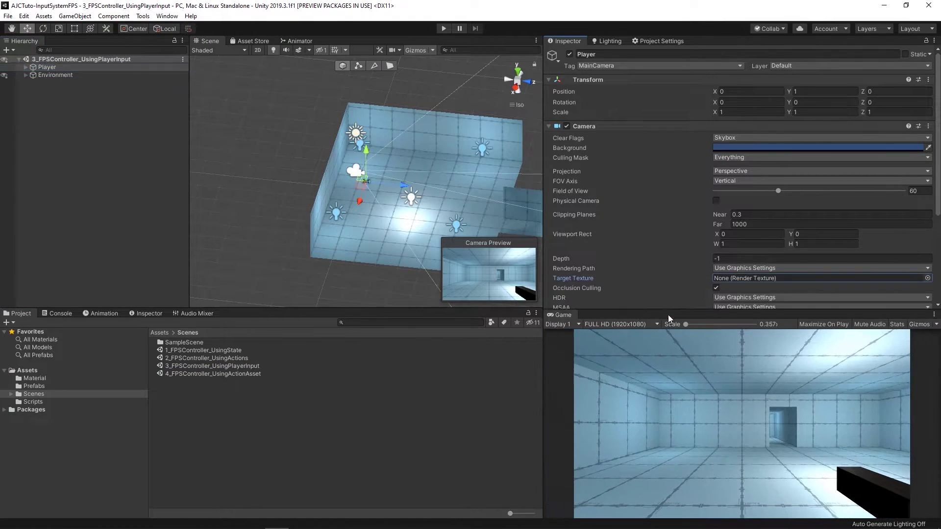
{"action": "scroll", "coordinate": [672, 264], "scroll_direction": "down", "scroll_amount": 5}
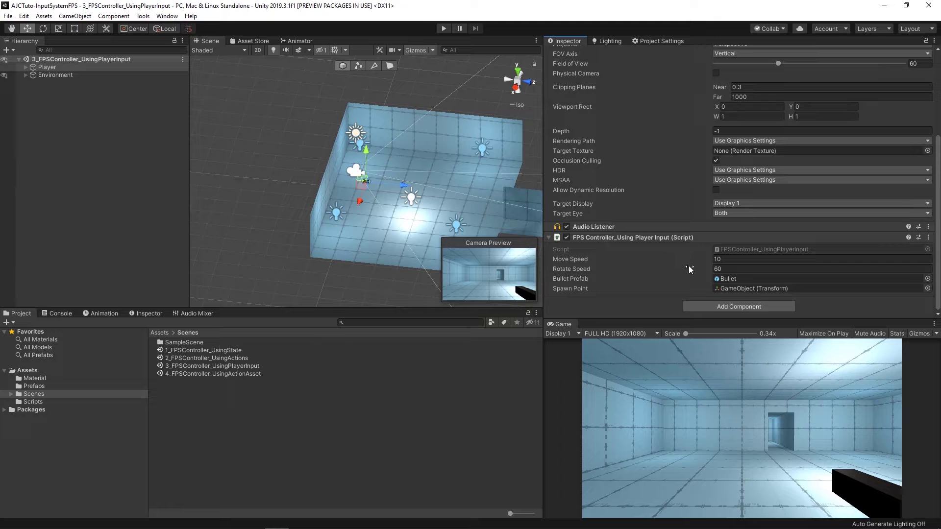
{"action": "left_click", "coordinate": [726, 307]}
{"action": "type", "text": "rig"}
{"action": "type", "text": "pl"}
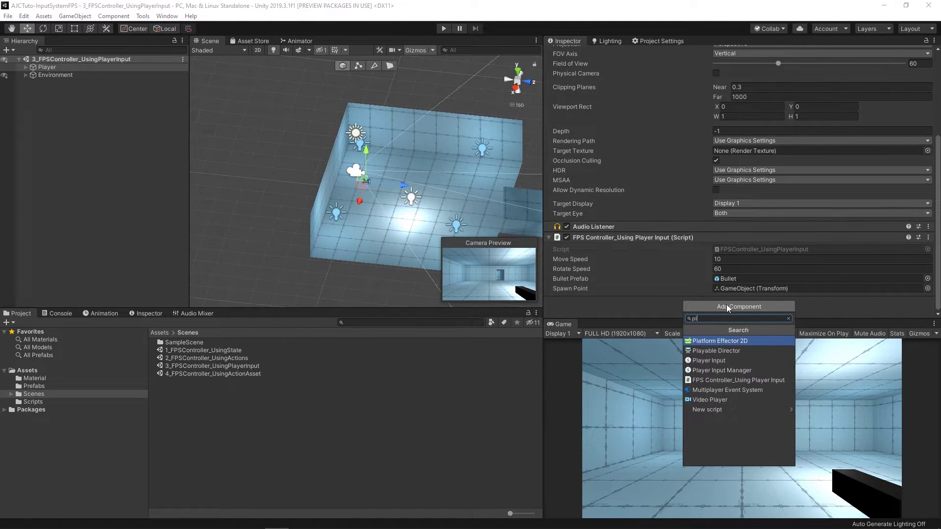
{"action": "key", "text": "Down"}
{"action": "key", "text": "Down"}
{"action": "key", "text": "Return"}
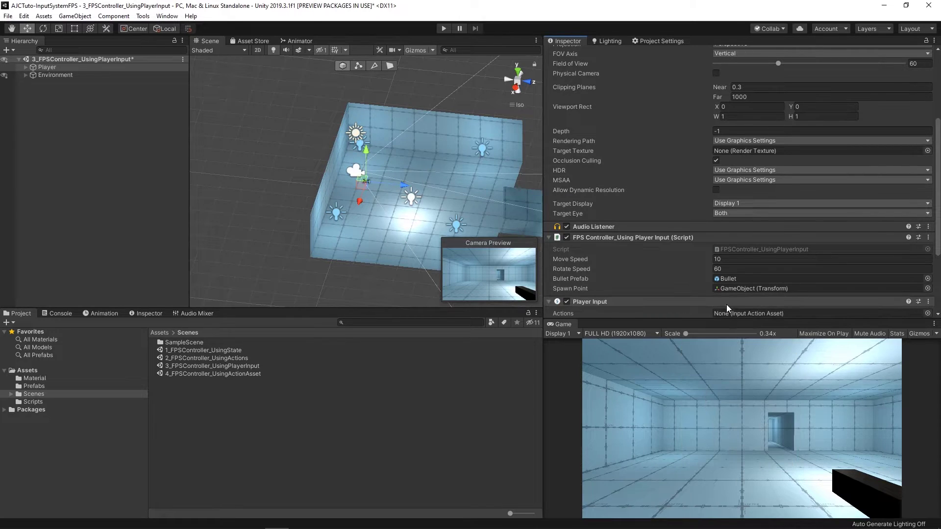
{"action": "right_click", "coordinate": [726, 304]}
{"action": "left_click", "coordinate": [756, 231]}
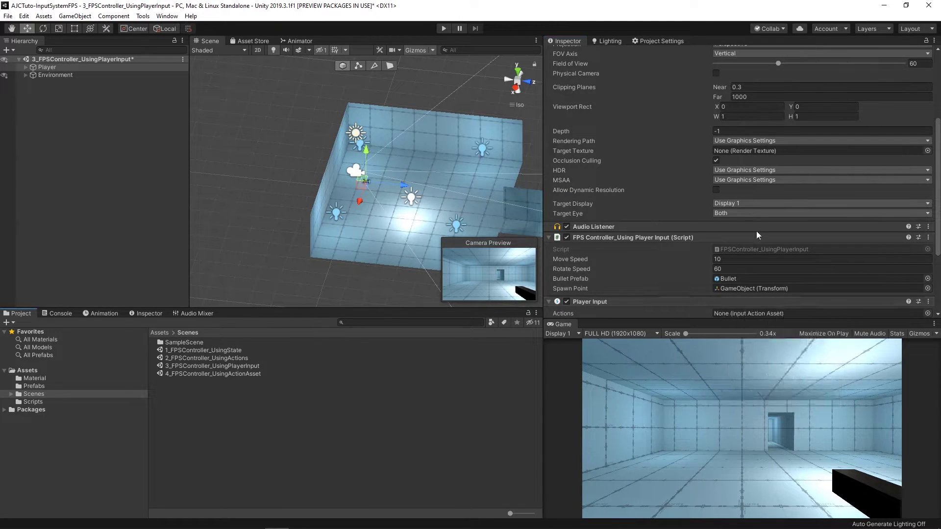
{"action": "scroll", "coordinate": [759, 227], "scroll_direction": "down", "scroll_amount": 3}
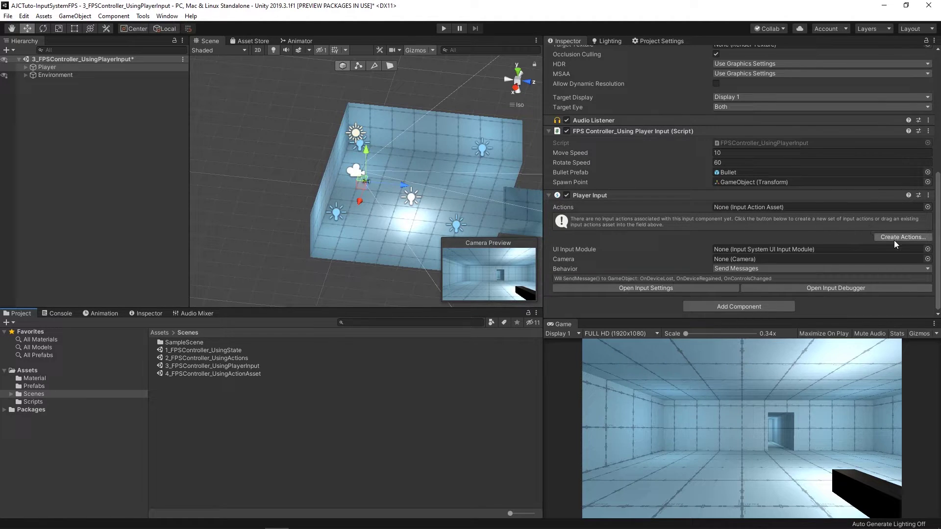
Create an Input Actions asset in Assets named FPSController_inputActions.
{"action": "left_click", "coordinate": [72, 371]}
{"action": "right_click", "coordinate": [187, 397]}
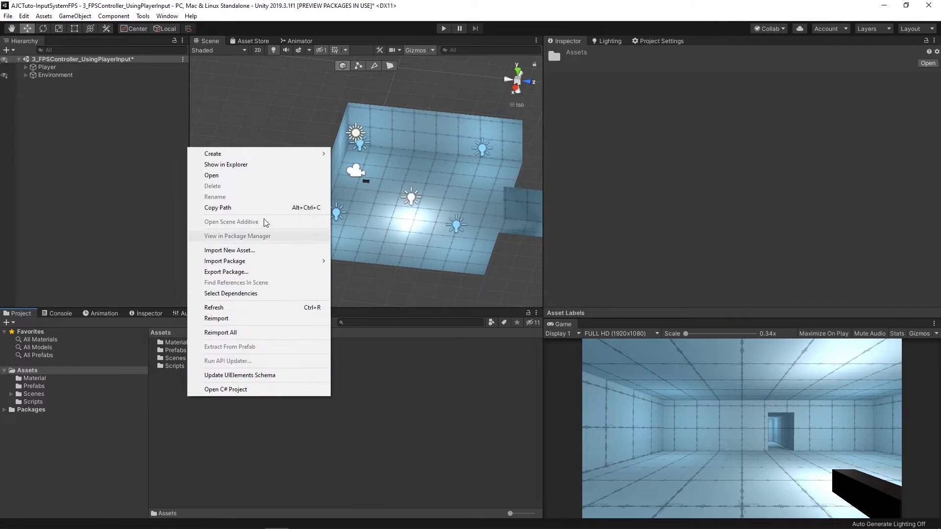
{"action": "mouse_move", "coordinate": [285, 156]}
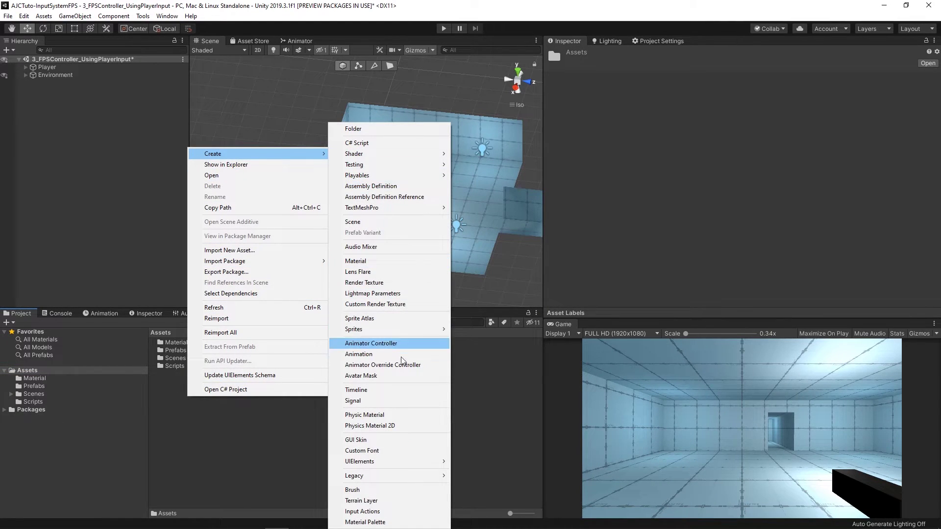
{"action": "left_click", "coordinate": [404, 513]}
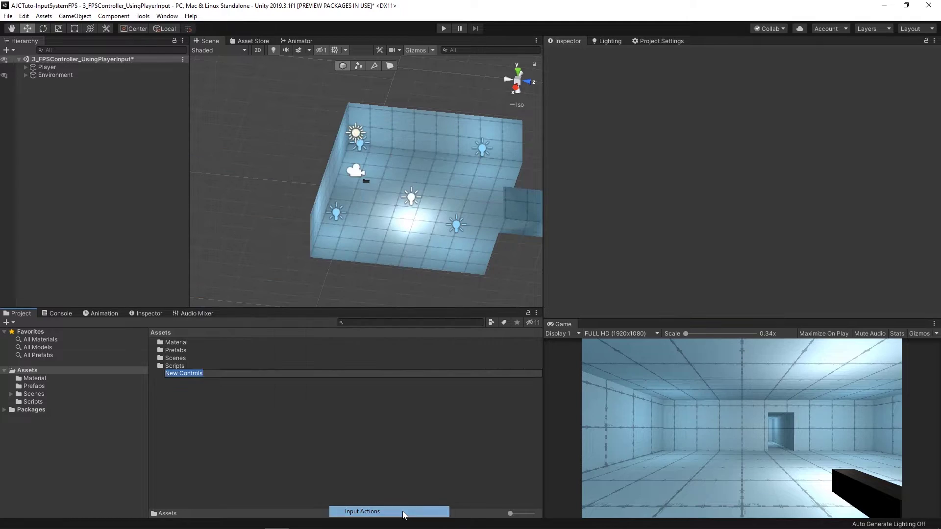
{"action": "type", "text": "FPS"}
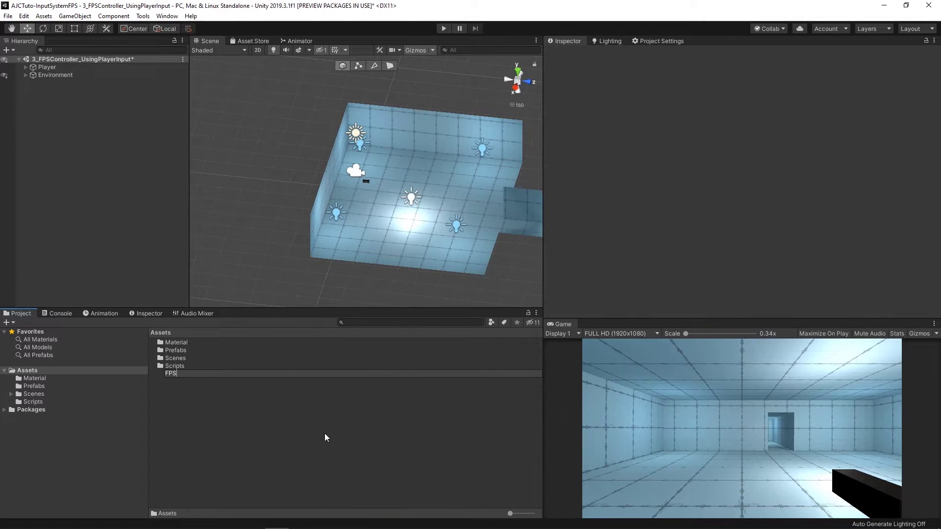
{"action": "type", "text": "Controller_i"}
{"action": "type", "text": "nputActions"}
{"action": "key", "text": "Return"}
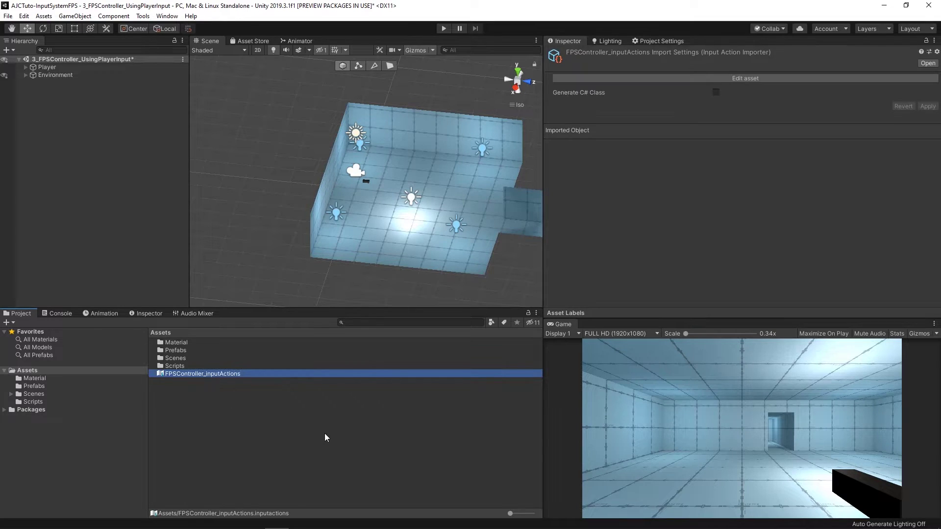
Open the asset and add a Keyboard&Mouse control scheme using Keyboard and Mouse devices.
{"action": "double_click", "coordinate": [212, 375]}
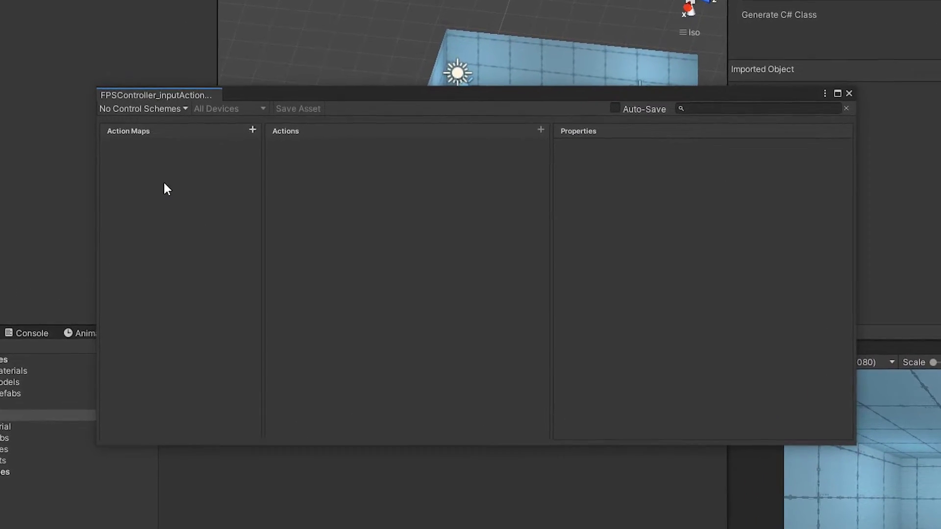
{"action": "left_click", "coordinate": [178, 117]}
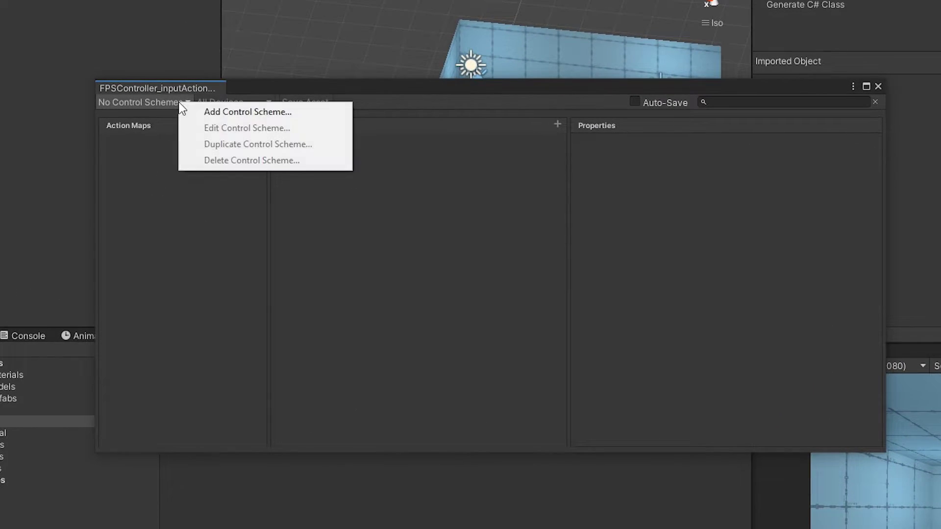
{"action": "left_click", "coordinate": [231, 106]}
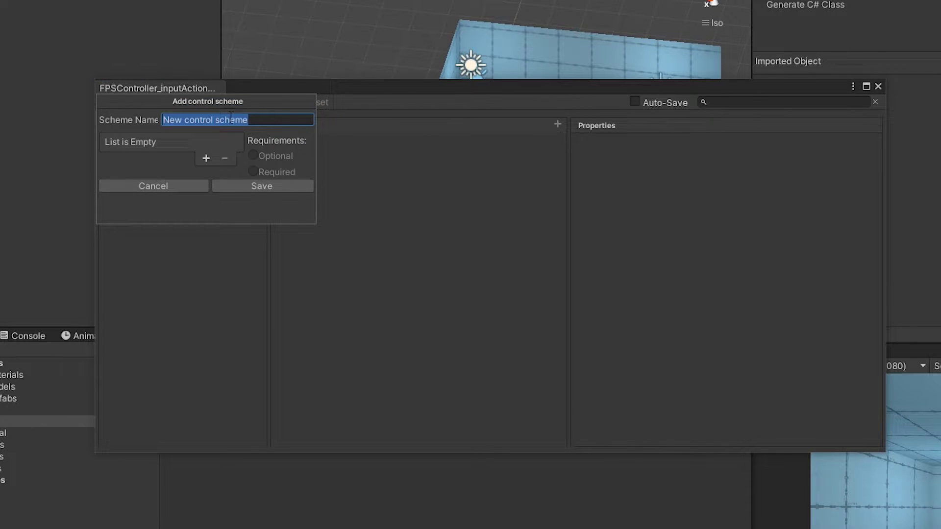
{"action": "type", "text": "Key"}
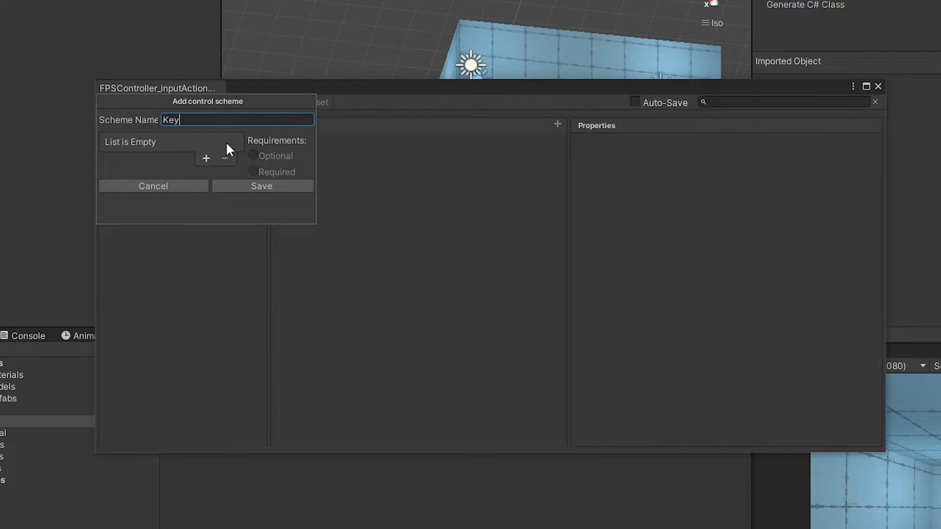
{"action": "type", "text": "board&Mouse"}
{"action": "left_click", "coordinate": [205, 158]}
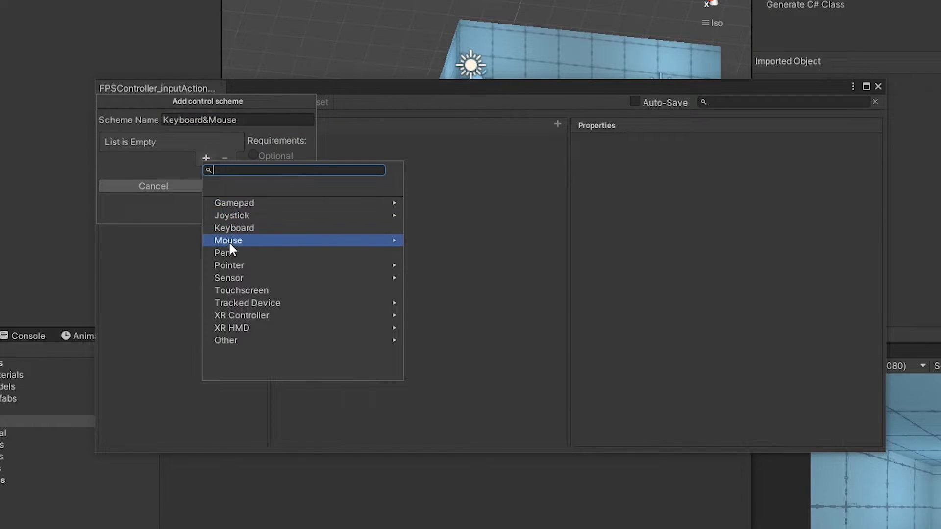
{"action": "left_click", "coordinate": [230, 226]}
{"action": "left_click", "coordinate": [208, 160]}
{"action": "left_click", "coordinate": [253, 237]}
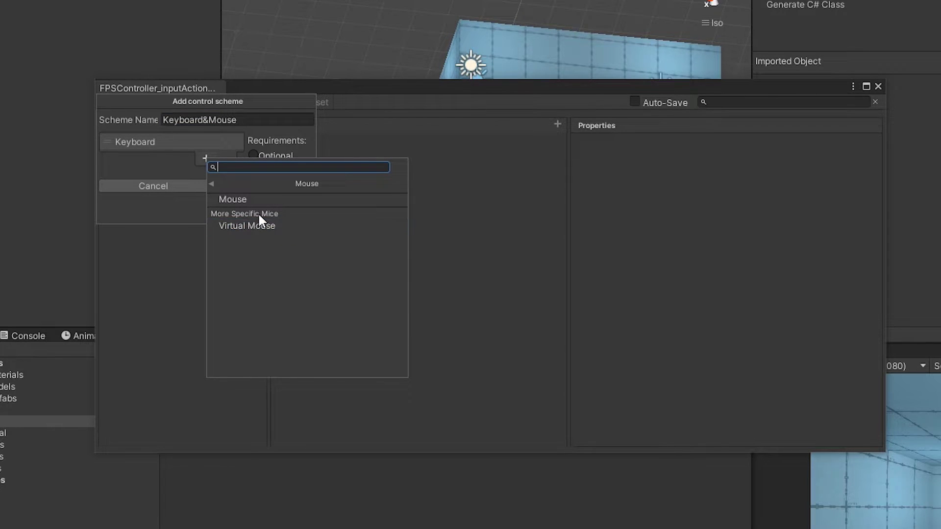
{"action": "left_click", "coordinate": [222, 187]}
{"action": "left_click", "coordinate": [231, 261]}
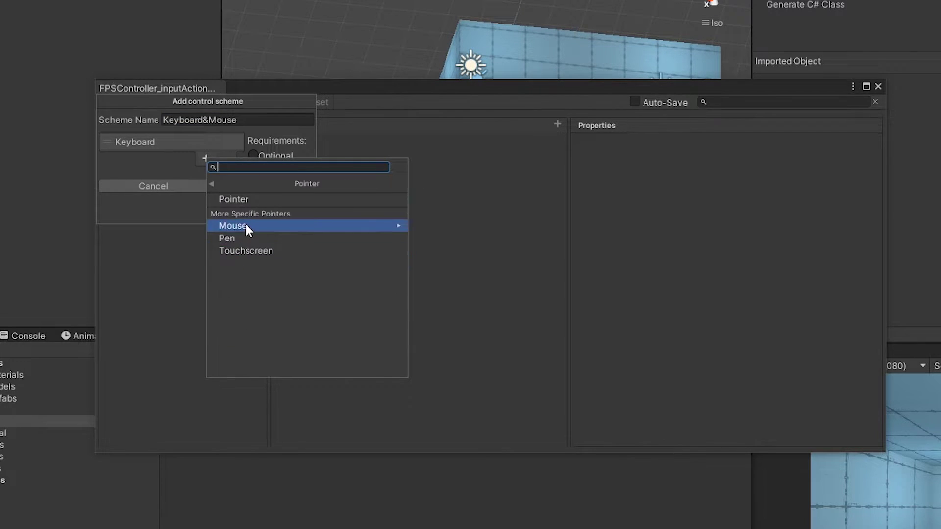
{"action": "left_click", "coordinate": [245, 225]}
{"action": "left_click", "coordinate": [235, 199]}
{"action": "left_click", "coordinate": [251, 191]}
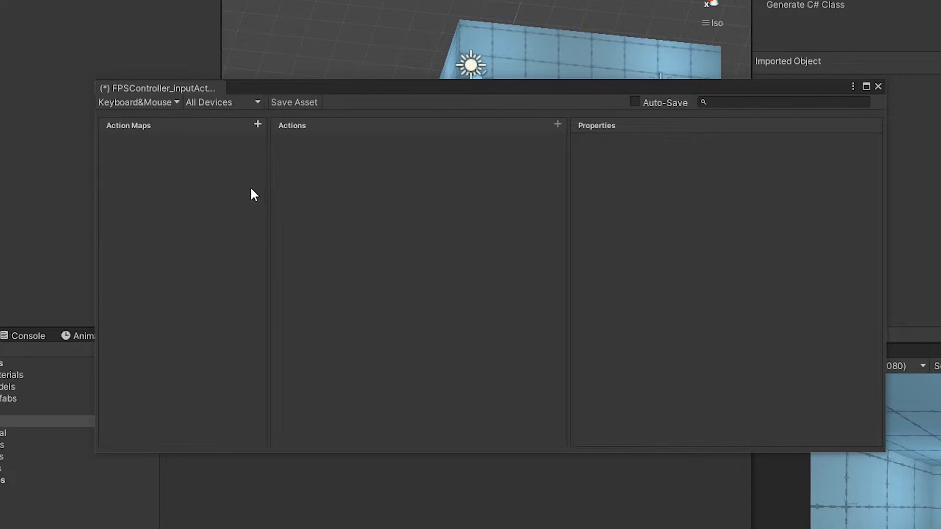
Add a Gamepad control scheme with the Gamepad device.
{"action": "left_click", "coordinate": [174, 100]}
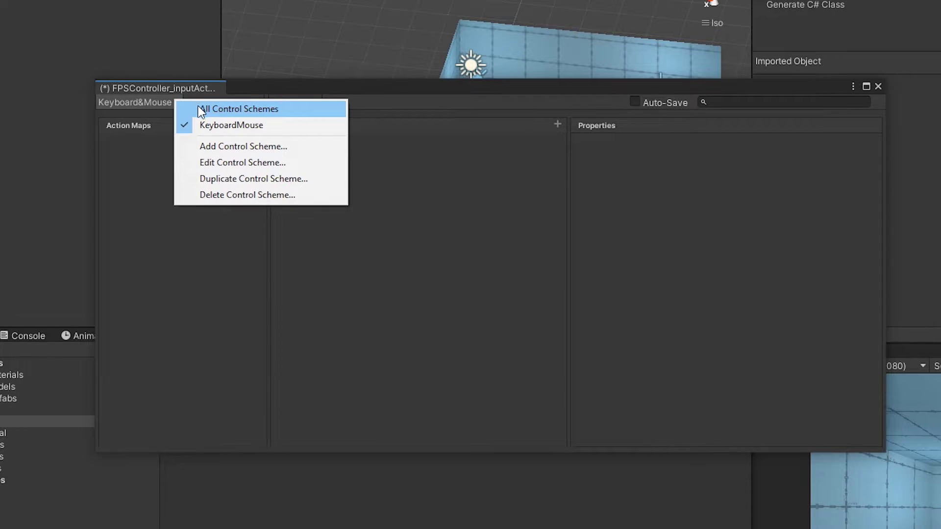
{"action": "left_click", "coordinate": [228, 144]}
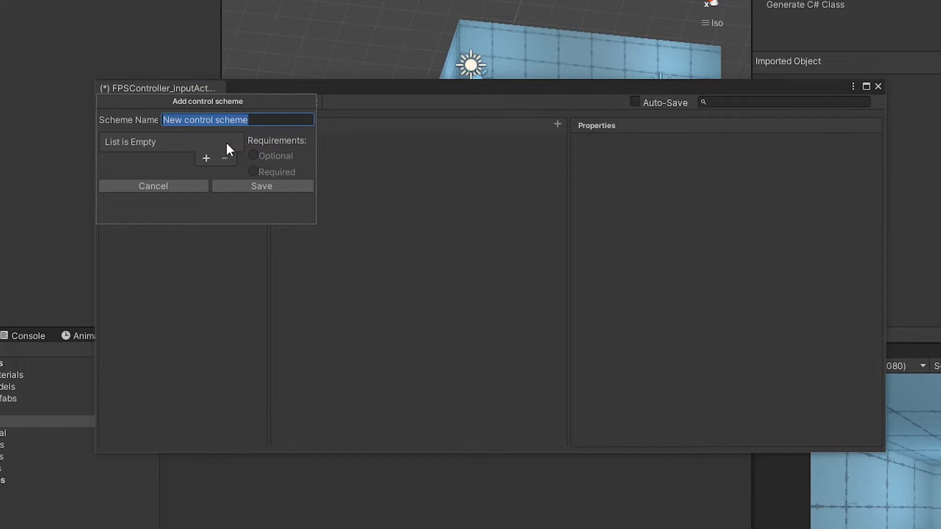
{"action": "type", "text": "Gamepad"}
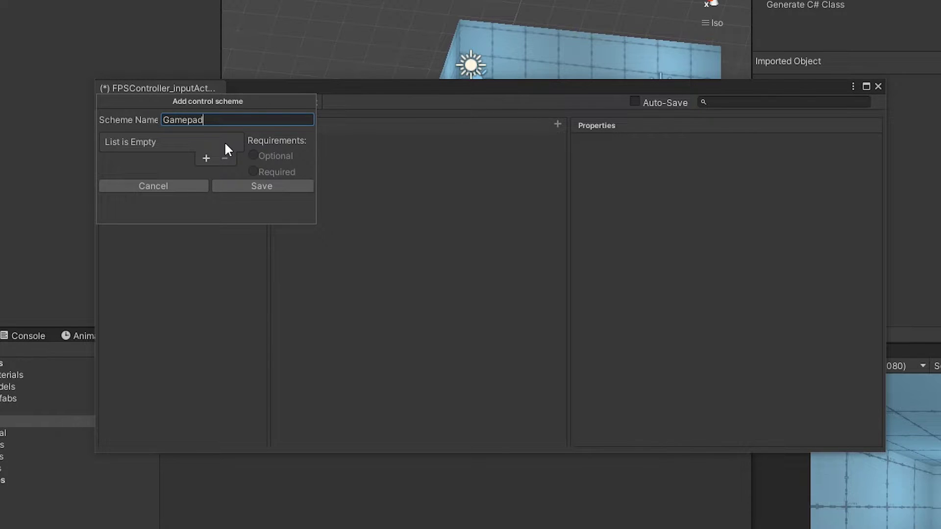
{"action": "left_click", "coordinate": [206, 156]}
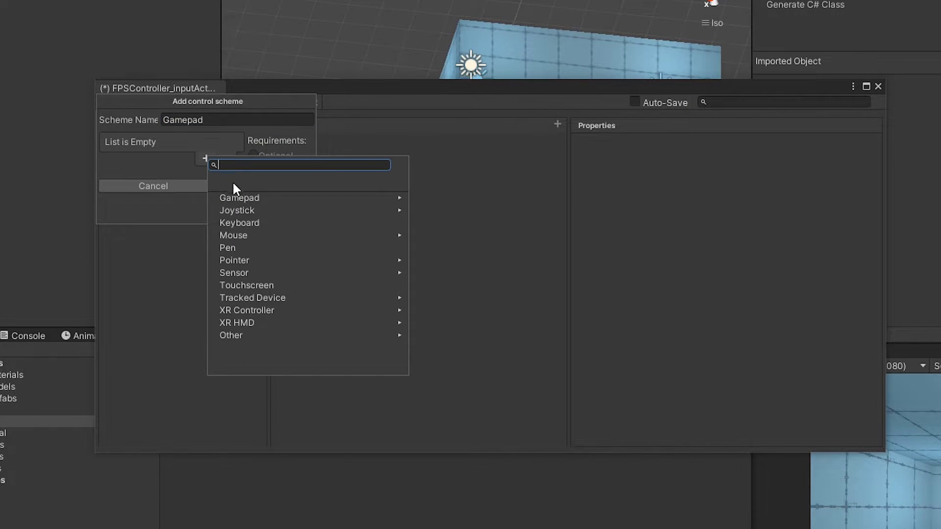
{"action": "left_click", "coordinate": [233, 196]}
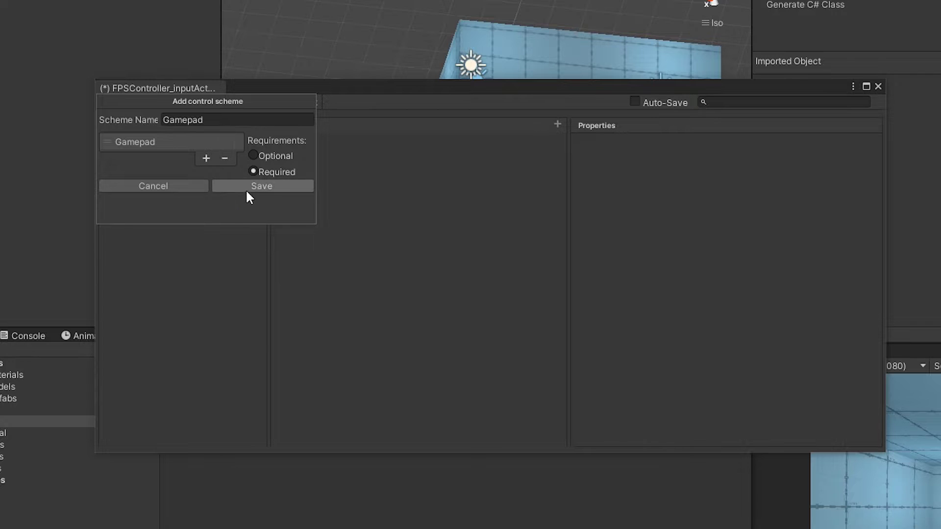
{"action": "left_click", "coordinate": [246, 188]}
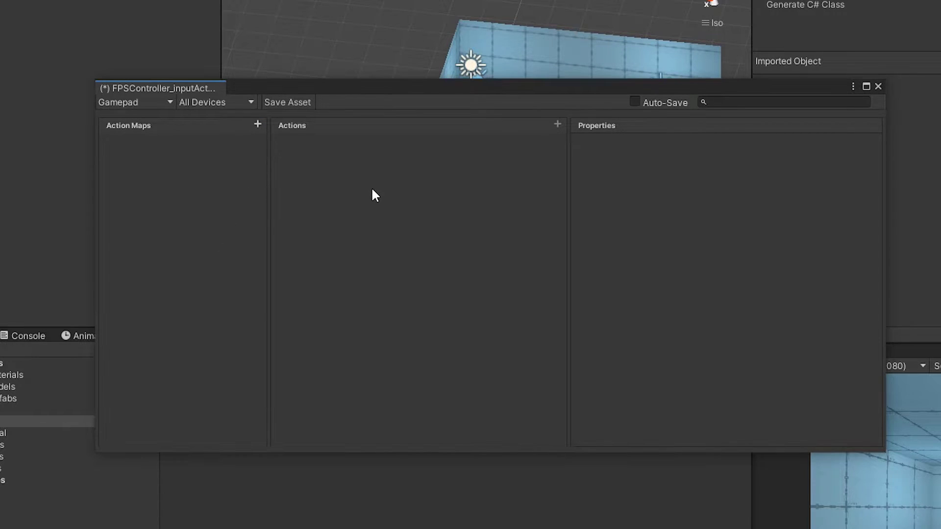
Create a Gameplay action map containing Move, Look and Shoot actions.
{"action": "left_click", "coordinate": [257, 124]}
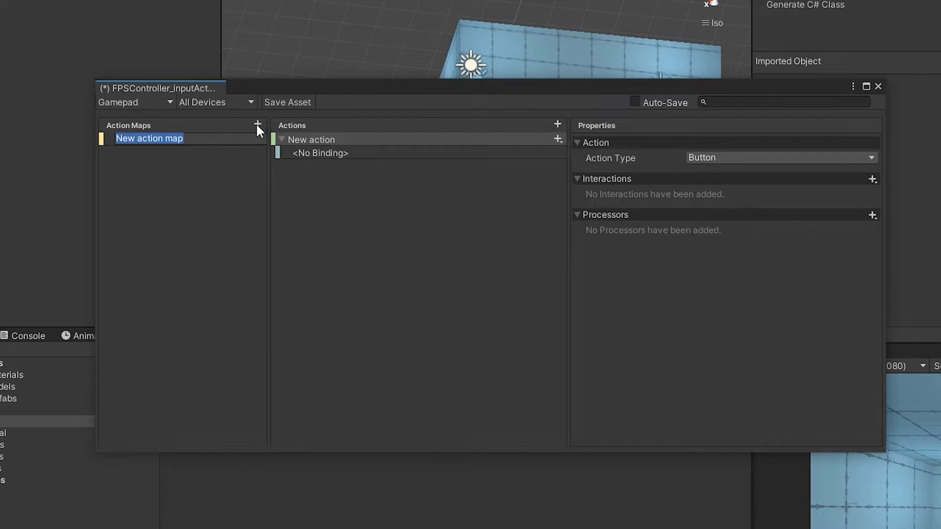
{"action": "type", "text": "Gamepl"}
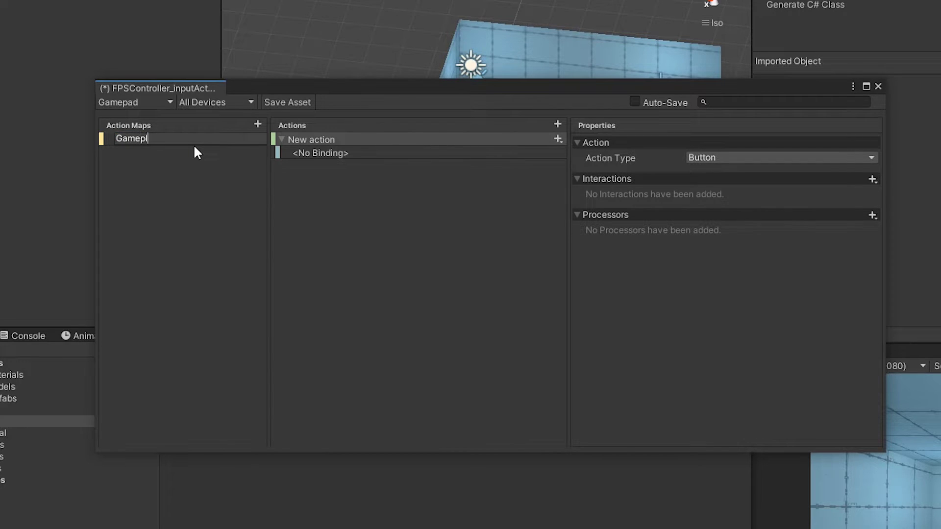
{"action": "type", "text": "ay"}
{"action": "key", "text": "Return"}
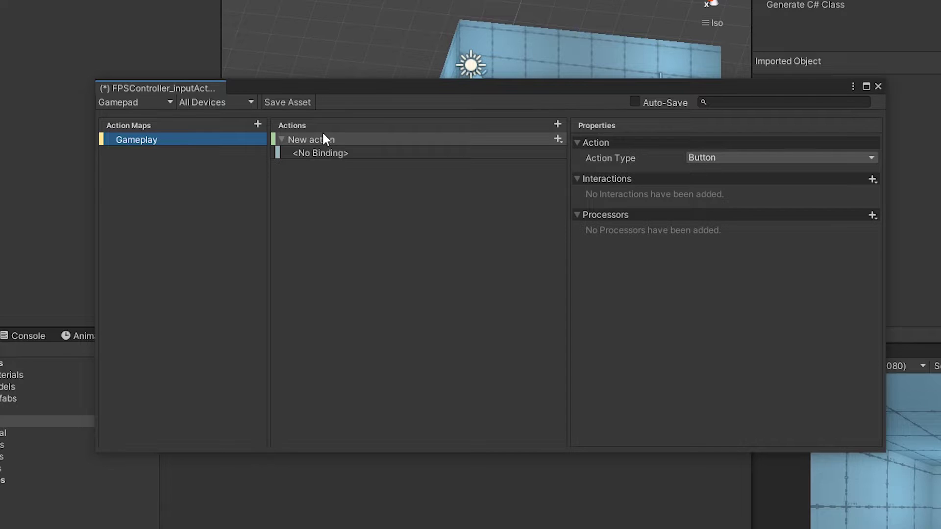
{"action": "left_click", "coordinate": [326, 140]}
{"action": "left_click", "coordinate": [324, 137]}
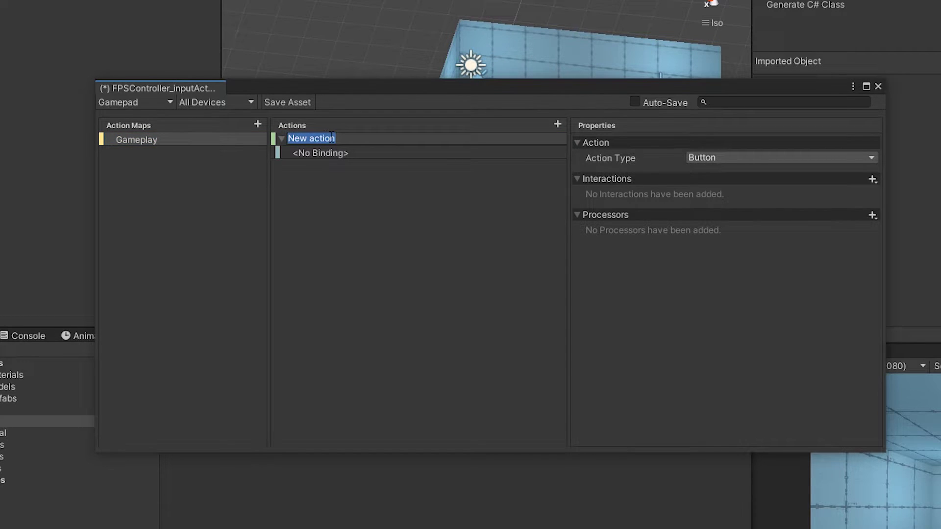
{"action": "type", "text": "Move"}
{"action": "key", "text": "Return"}
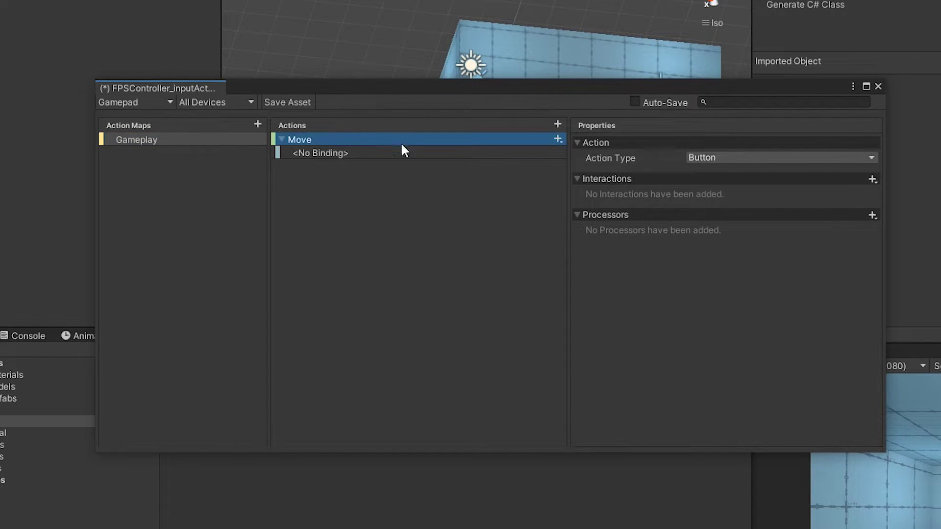
{"action": "left_click", "coordinate": [558, 125]}
{"action": "type", "text": "Look"}
{"action": "key", "text": "Return"}
{"action": "left_click", "coordinate": [557, 125]}
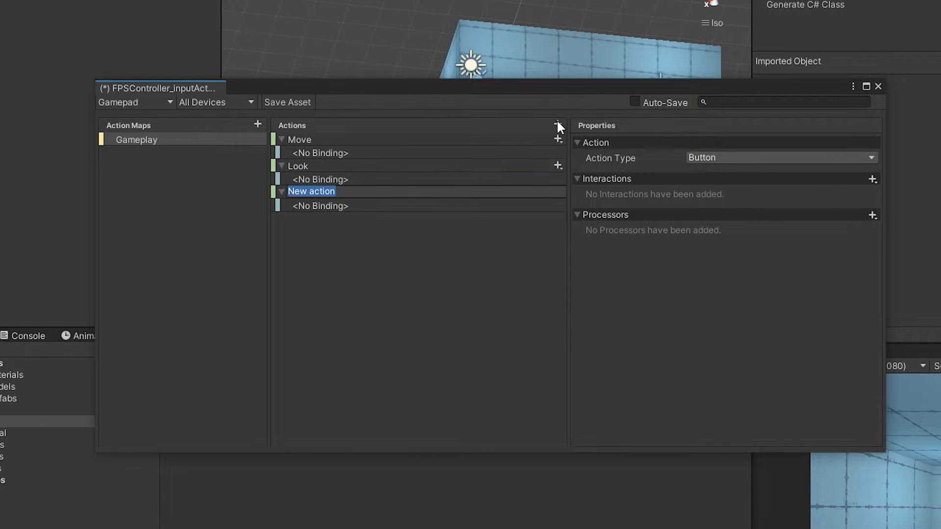
{"action": "type", "text": "Shoot"}
{"action": "key", "text": "Return"}
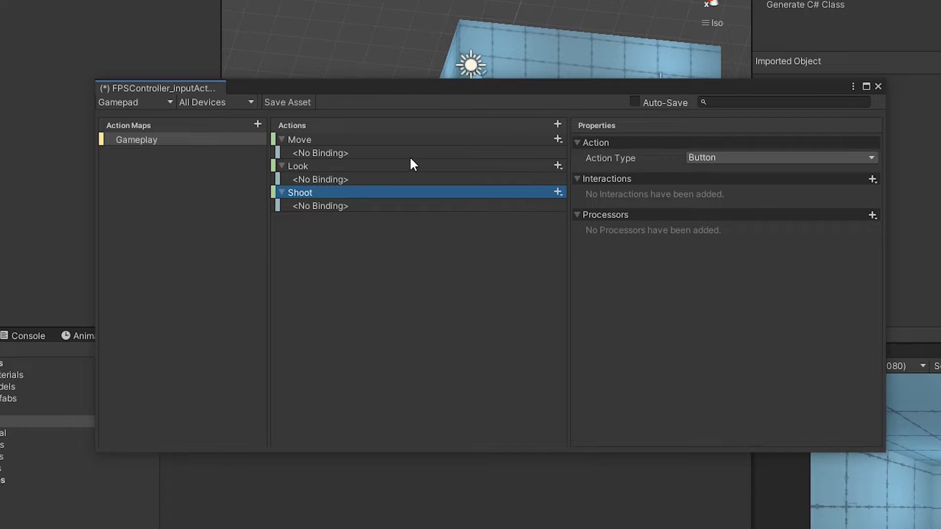
Delete Move's empty binding, switch to Keyboard&Mouse, and make Move a Vector 2 Value action.
{"action": "left_click", "coordinate": [395, 152]}
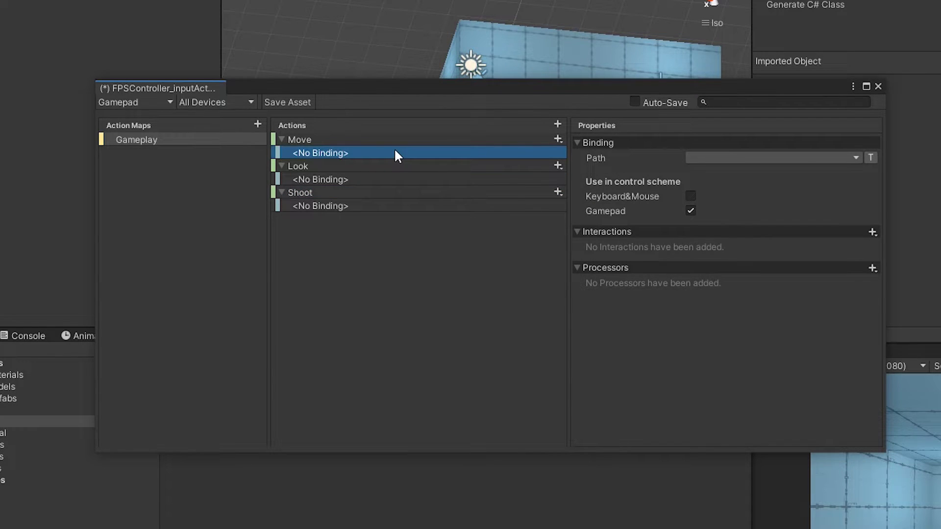
{"action": "right_click", "coordinate": [394, 149]}
{"action": "left_click", "coordinate": [432, 231]}
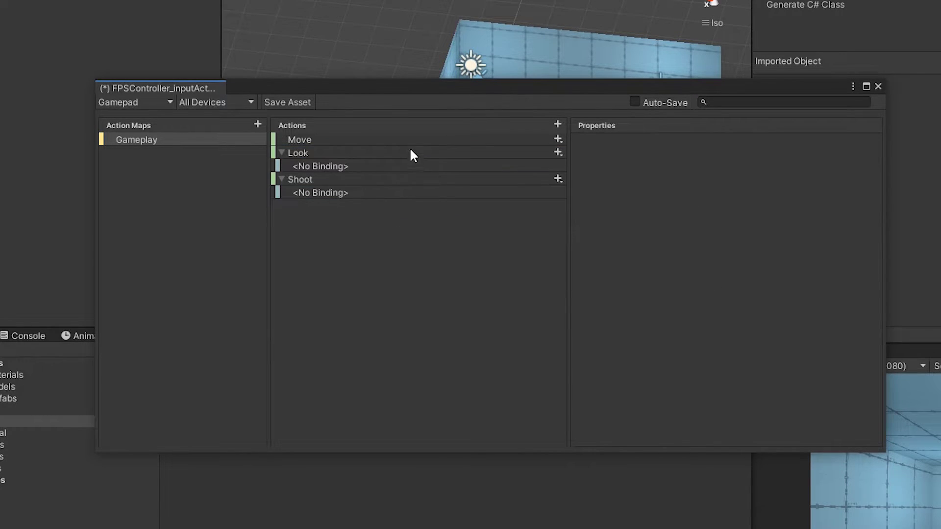
{"action": "left_click", "coordinate": [548, 136]}
{"action": "left_click", "coordinate": [167, 102]}
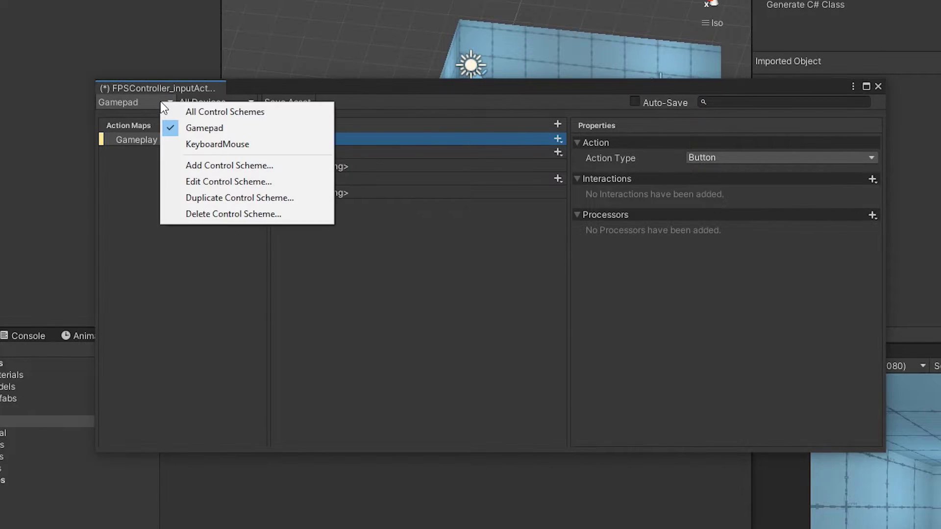
{"action": "left_click", "coordinate": [215, 145]}
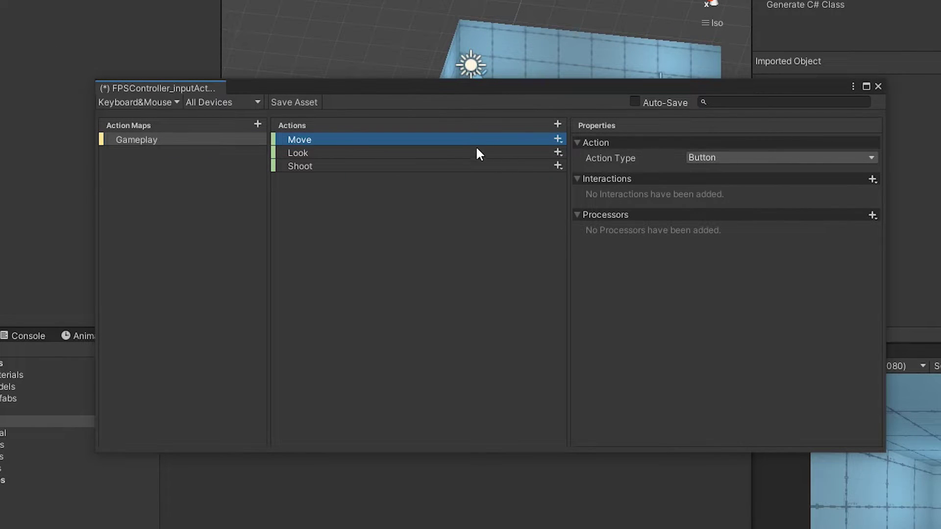
{"action": "left_click", "coordinate": [767, 157]}
{"action": "left_click", "coordinate": [759, 170]}
{"action": "left_click", "coordinate": [760, 170]}
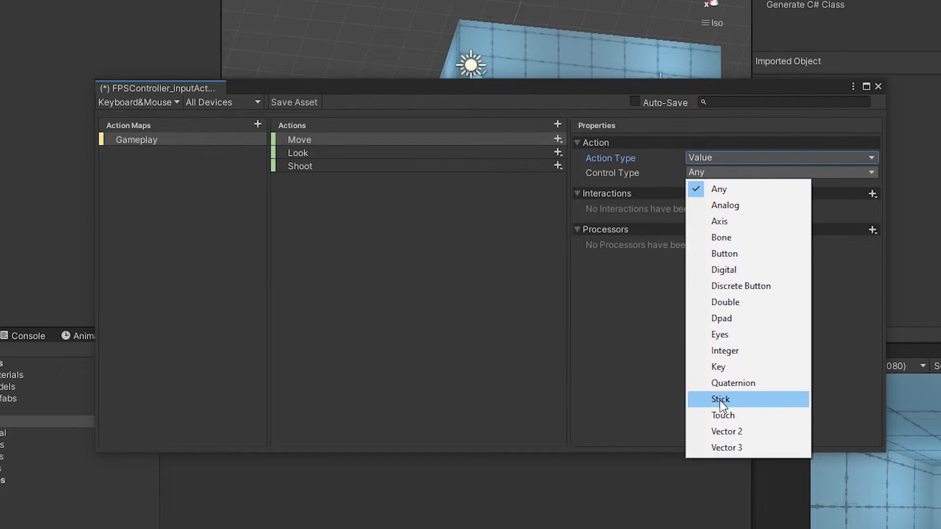
{"action": "left_click", "coordinate": [701, 431]}
{"action": "left_click", "coordinate": [558, 140]}
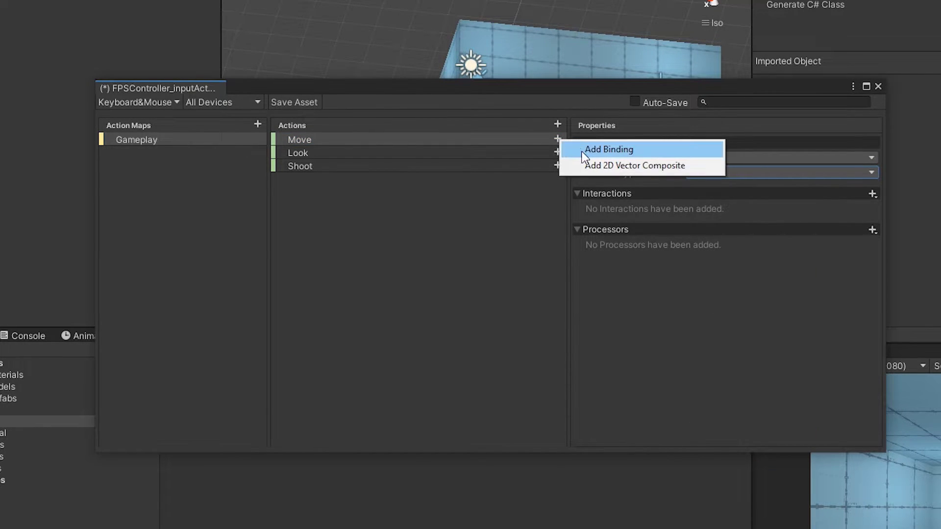
Add a 2D vector composite named QWERTY to Move and bind its Up part to W.
{"action": "left_click", "coordinate": [608, 166]}
{"action": "type", "text": "Q"}
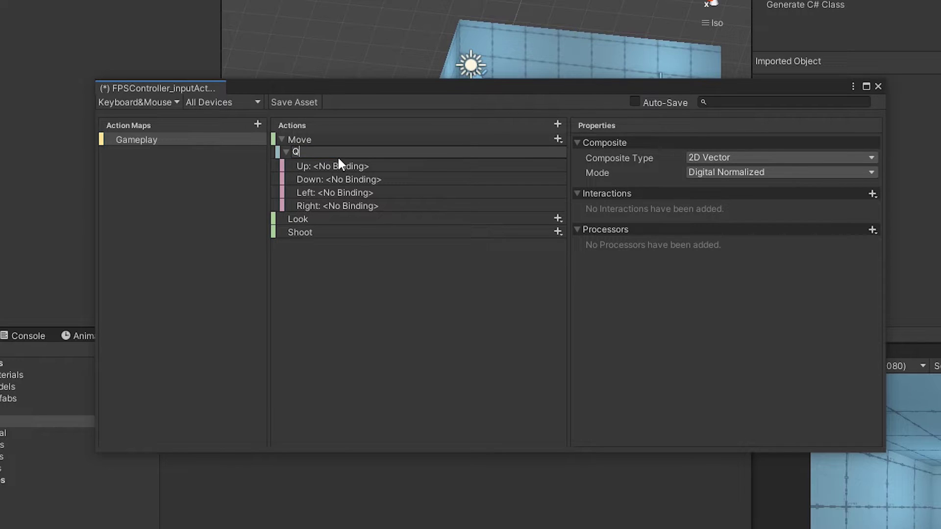
{"action": "type", "text": "WERTY"}
{"action": "left_click", "coordinate": [347, 166]}
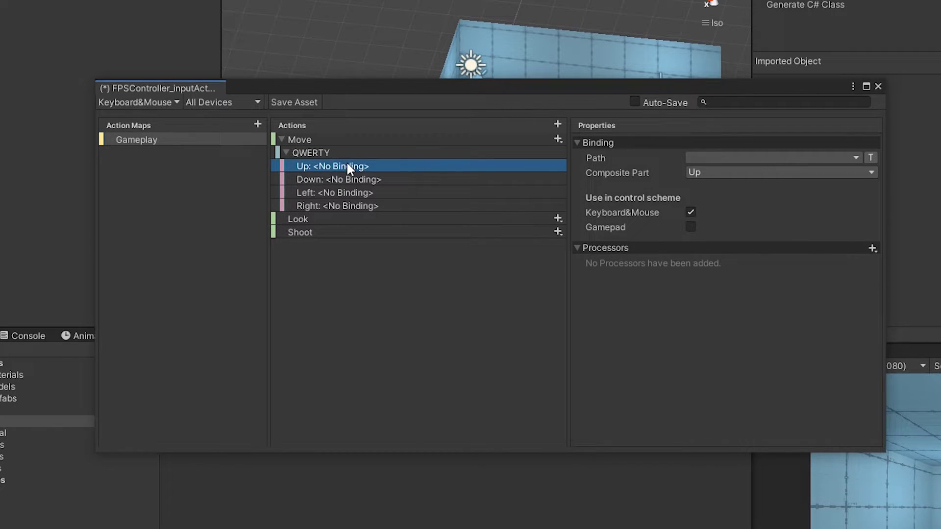
{"action": "left_click", "coordinate": [691, 157]}
{"action": "type", "text": "w"}
{"action": "key", "text": "Return"}
Bind the composite's Down, Left and Right parts to S, A and D.
{"action": "left_click", "coordinate": [485, 179]}
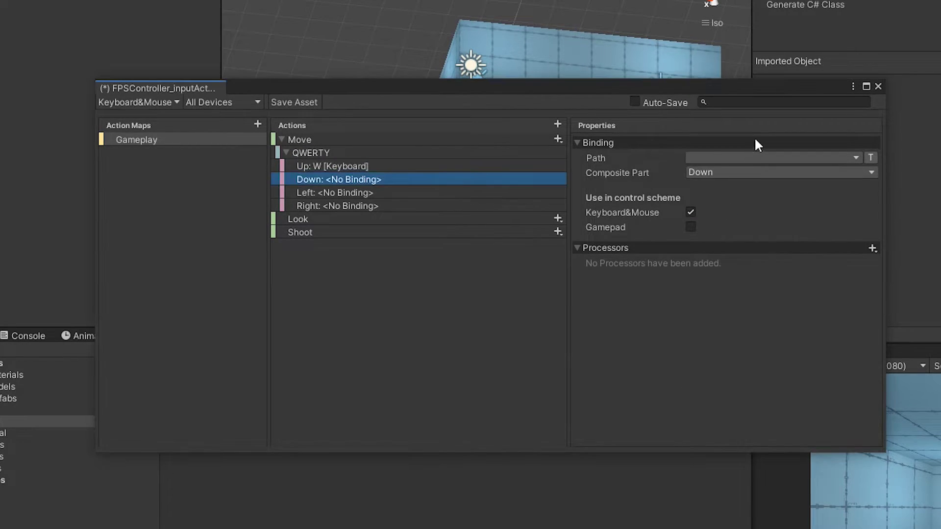
{"action": "left_click", "coordinate": [757, 157]}
{"action": "type", "text": "s"}
{"action": "left_click", "coordinate": [439, 192]}
{"action": "left_click", "coordinate": [490, 179]}
{"action": "left_click", "coordinate": [718, 156]}
{"action": "type", "text": "s"}
{"action": "left_click", "coordinate": [732, 204]}
{"action": "key", "text": "Down"}
{"action": "left_click", "coordinate": [690, 155]}
{"action": "type", "text": "a"}
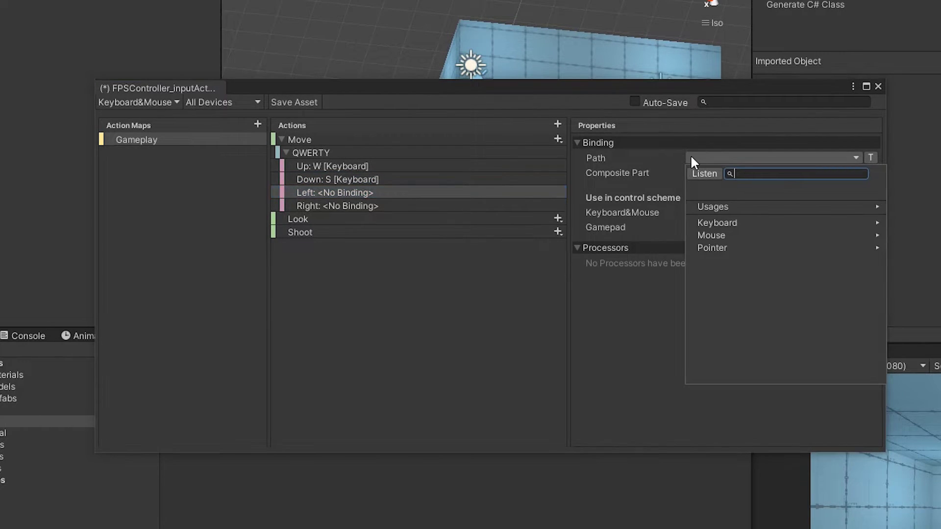
{"action": "left_click", "coordinate": [733, 202]}
{"action": "key", "text": "Down"}
{"action": "left_click", "coordinate": [728, 157]}
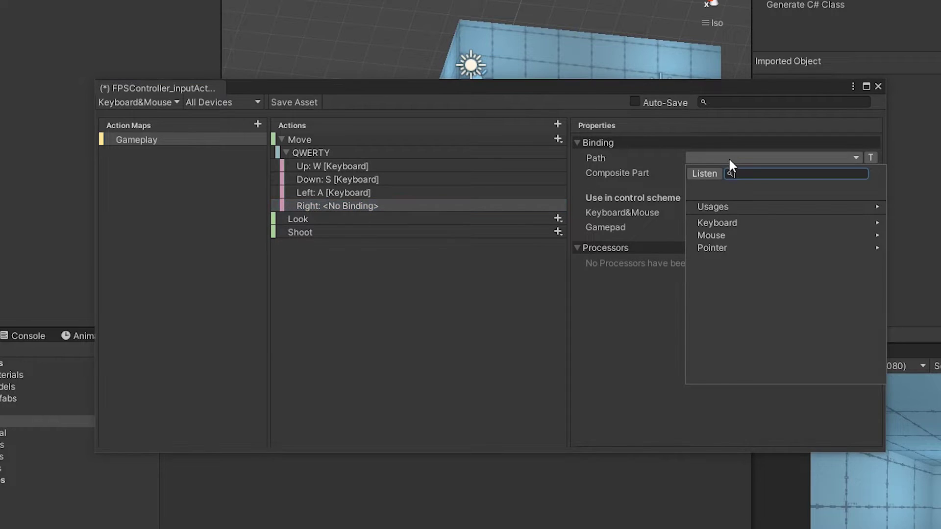
{"action": "type", "text": "d"}
{"action": "left_click", "coordinate": [740, 204]}
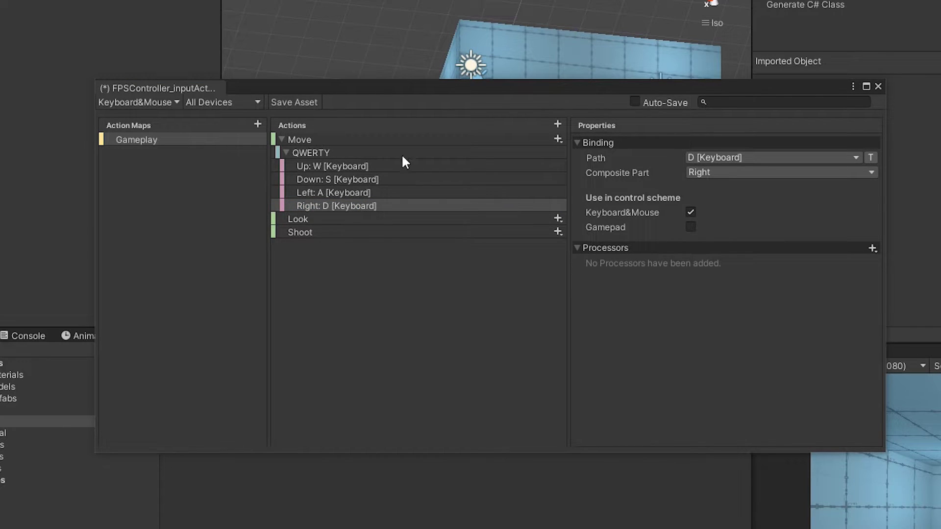
{"action": "left_click", "coordinate": [286, 154]}
Make Look a Vector 2 Value action bound to mouse Delta.
{"action": "left_click", "coordinate": [319, 166]}
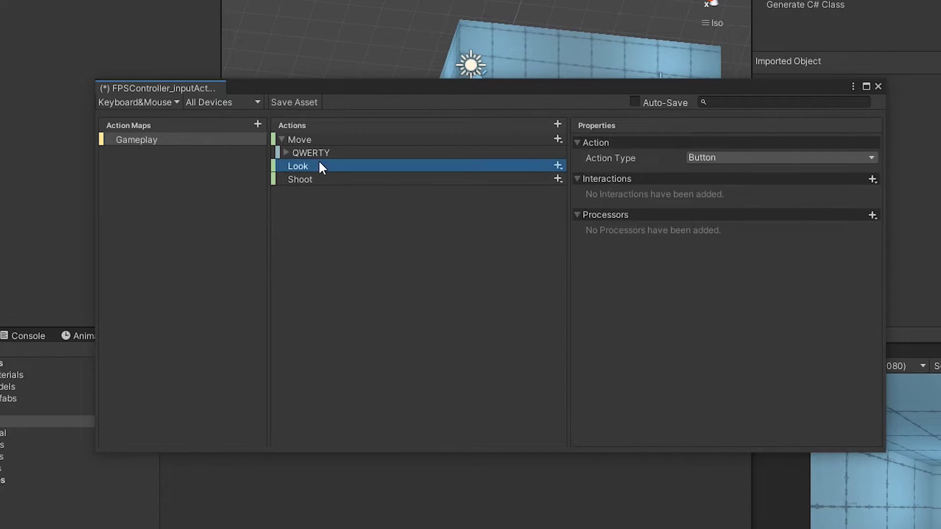
{"action": "left_click", "coordinate": [763, 156]}
{"action": "left_click", "coordinate": [752, 172]}
{"action": "left_click", "coordinate": [696, 173]}
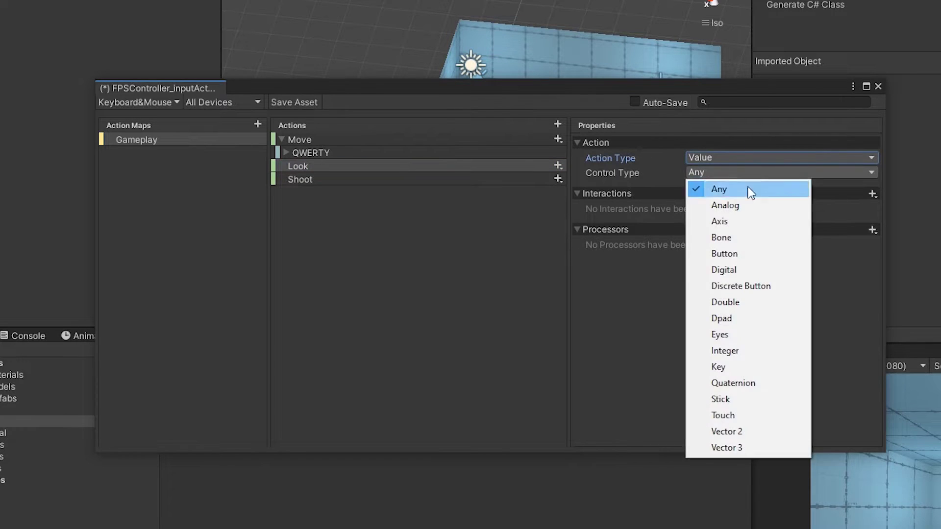
{"action": "left_click", "coordinate": [765, 430]}
{"action": "left_click", "coordinate": [557, 166]}
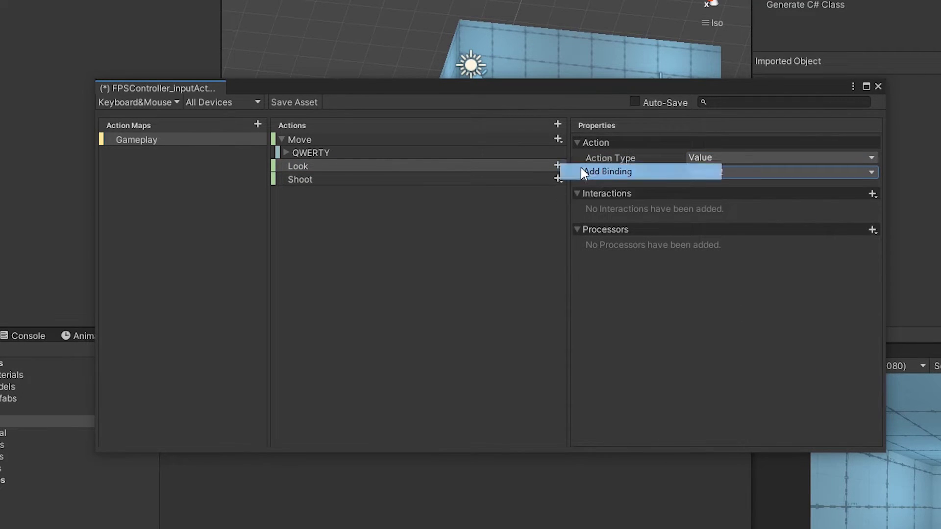
{"action": "left_click", "coordinate": [581, 169]}
{"action": "left_click", "coordinate": [774, 157]}
{"action": "left_click", "coordinate": [739, 220]}
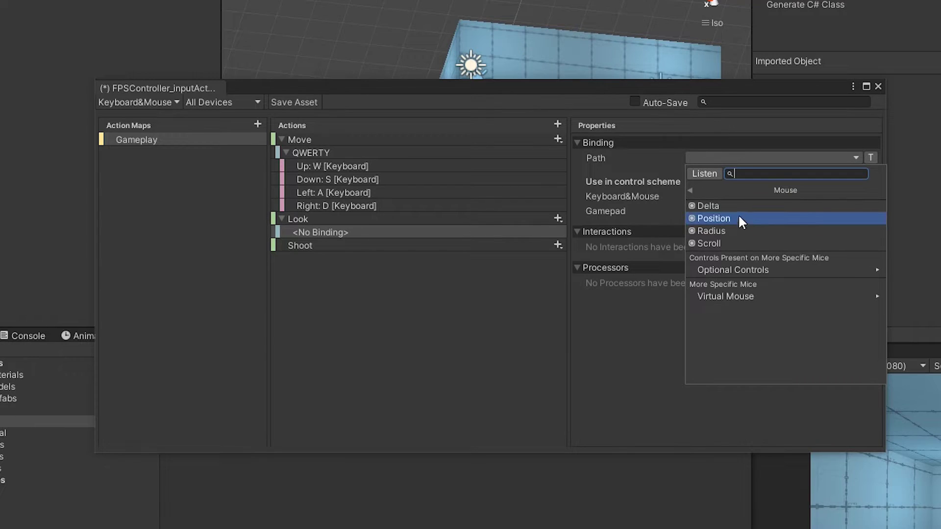
{"action": "left_click", "coordinate": [736, 205]}
{"action": "left_click", "coordinate": [442, 296]}
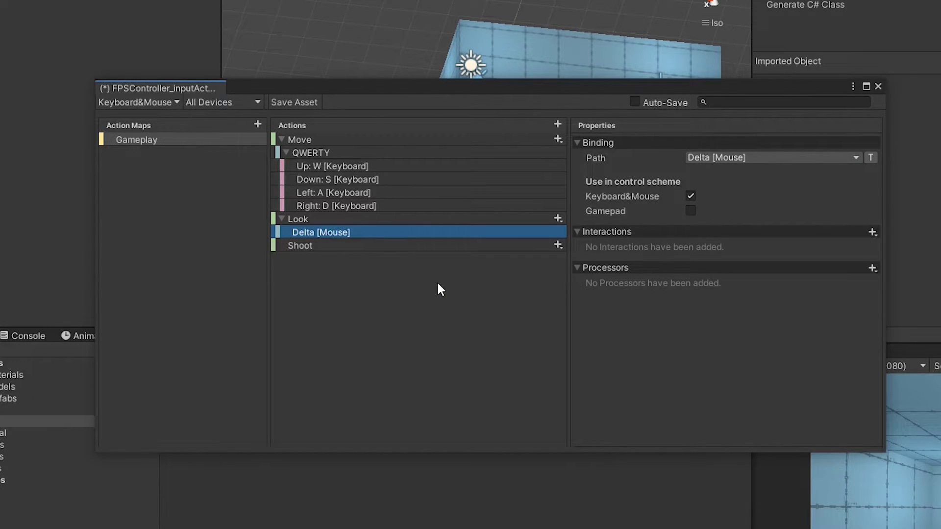
Bind the Shoot action to the mouse Left Button.
{"action": "left_click", "coordinate": [445, 245]}
{"action": "left_click", "coordinate": [557, 245]}
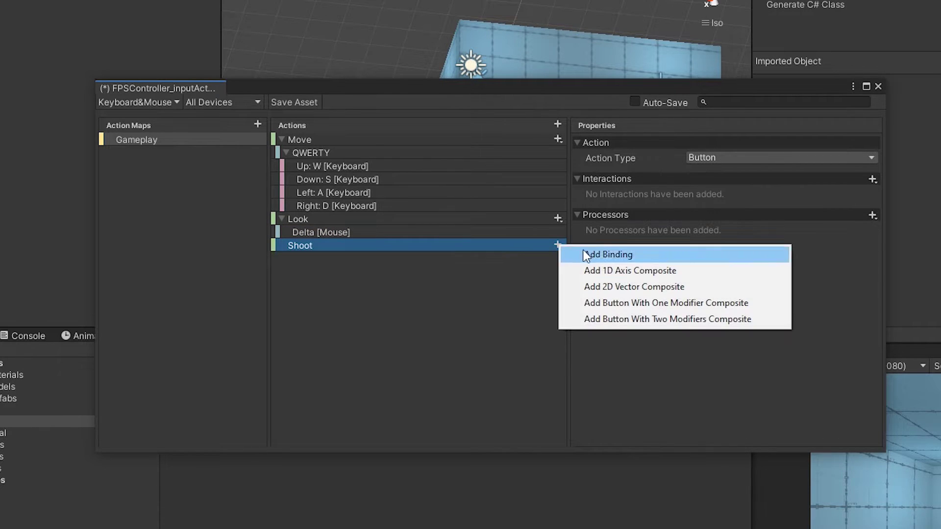
{"action": "left_click", "coordinate": [585, 253]}
{"action": "left_click", "coordinate": [746, 157]}
{"action": "left_click", "coordinate": [719, 235]}
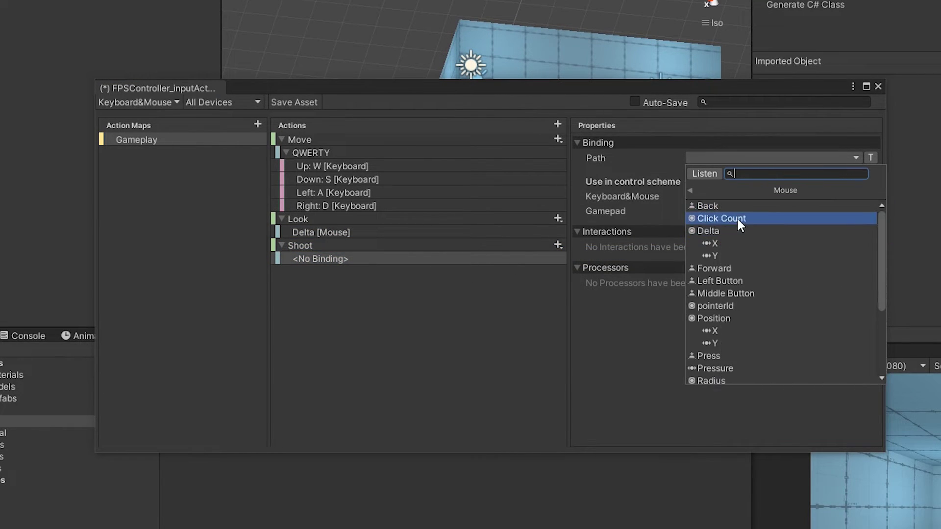
{"action": "scroll", "coordinate": [742, 277], "scroll_direction": "down", "scroll_amount": 2}
{"action": "left_click", "coordinate": [733, 232]}
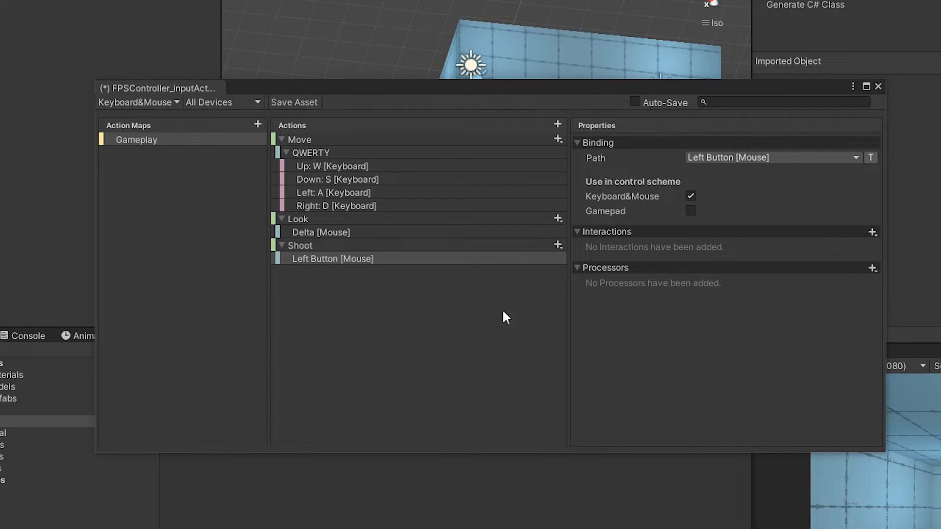
{"action": "left_click", "coordinate": [483, 326]}
Collapse all action bindings and save the FPSController_inputActions asset.
{"action": "left_click", "coordinate": [282, 245]}
{"action": "left_click", "coordinate": [282, 219]}
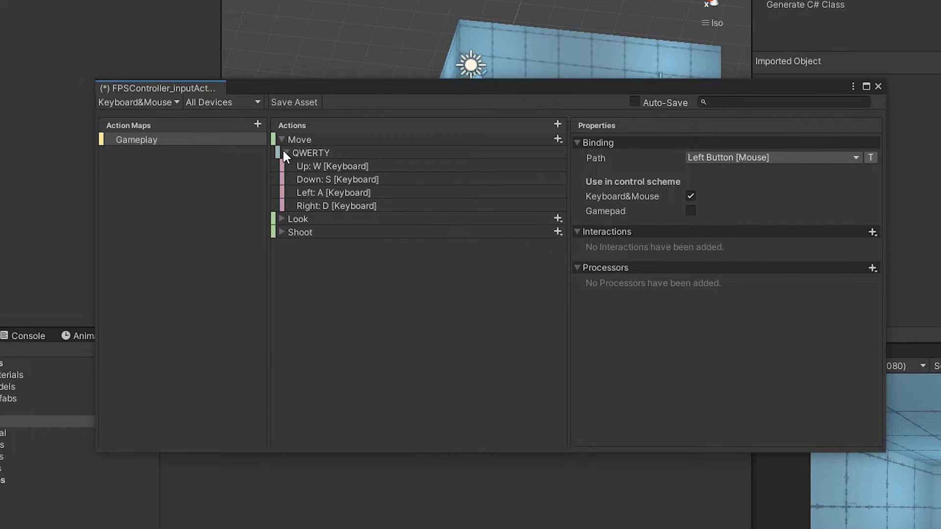
{"action": "left_click", "coordinate": [286, 153]}
{"action": "left_click", "coordinate": [282, 139]}
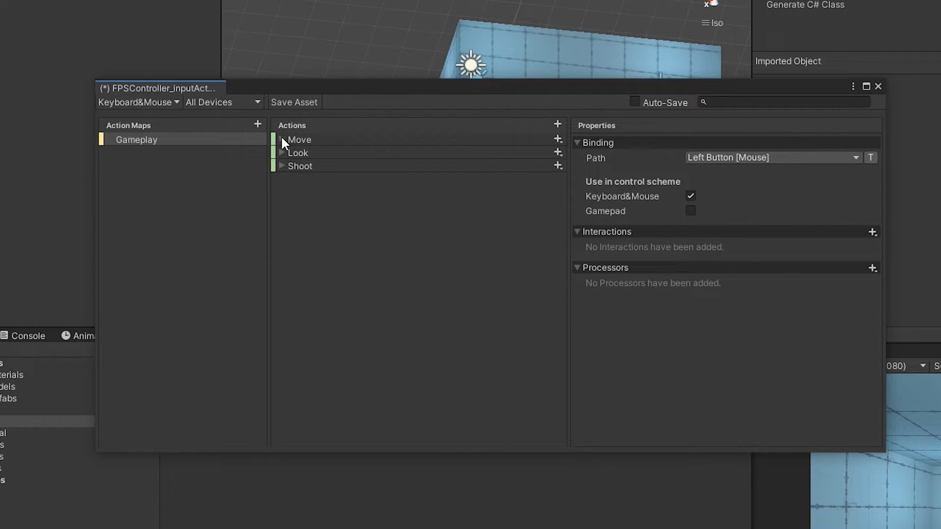
{"action": "left_click", "coordinate": [304, 105]}
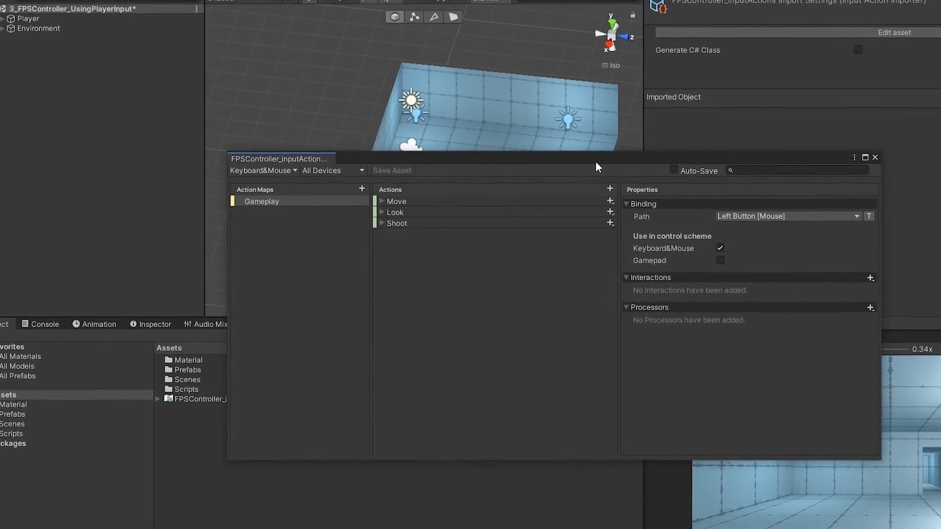
Assign FPSController_inputActions as the Actions asset of the Player's Player Input.
{"action": "left_click", "coordinate": [807, 167]}
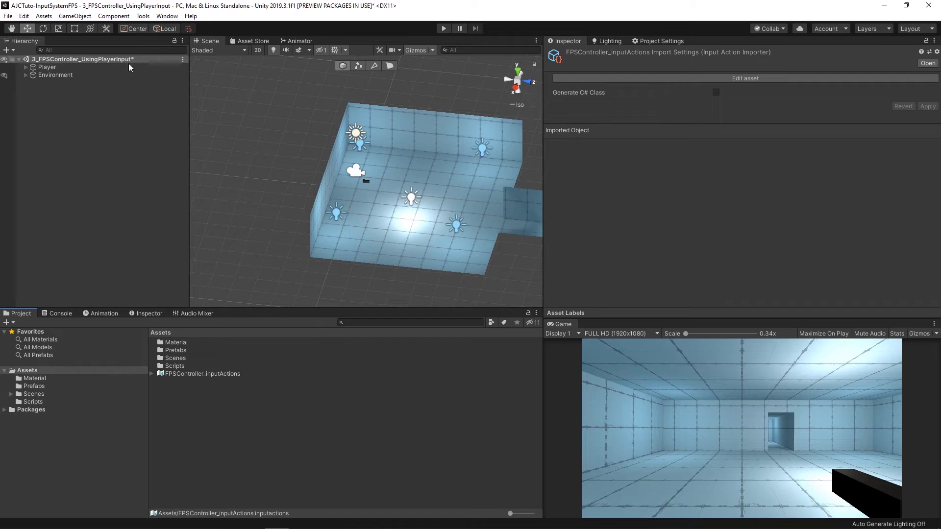
{"action": "left_click", "coordinate": [117, 69]}
{"action": "scroll", "coordinate": [640, 131], "scroll_direction": "down", "scroll_amount": 3}
{"action": "scroll", "coordinate": [640, 130], "scroll_direction": "down", "scroll_amount": 3}
{"action": "scroll", "coordinate": [640, 130], "scroll_direction": "down", "scroll_amount": 2}
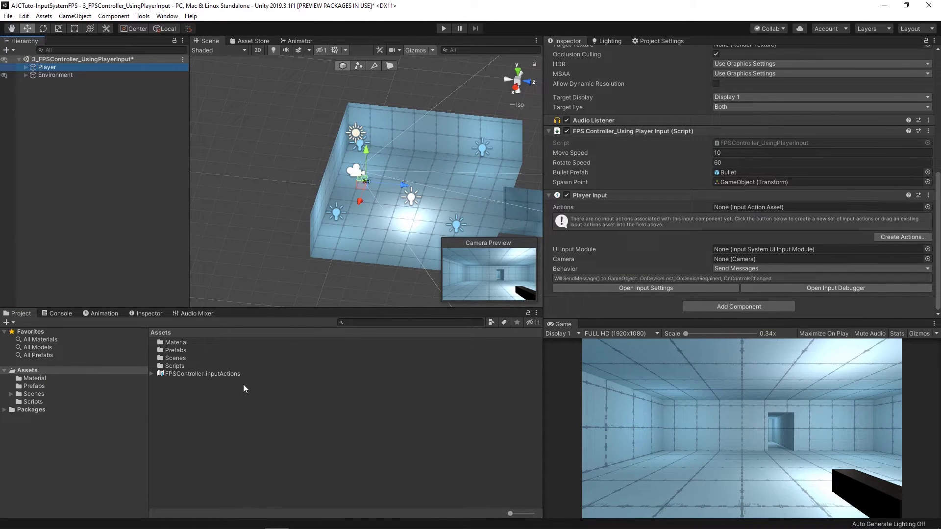
{"action": "left_click_drag", "start_coordinate": [201, 373], "coordinate": [730, 207]}
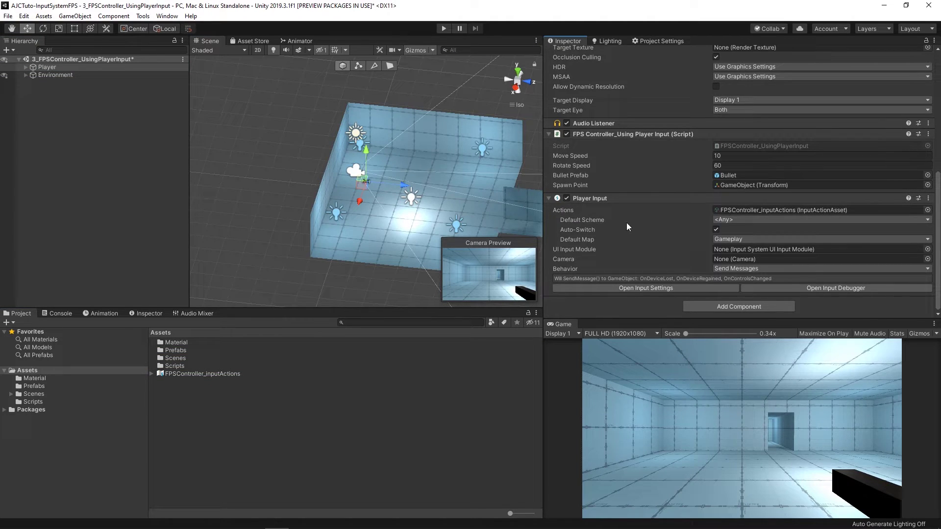
Set Player Input's default scheme to Keyboard&Mouse and behavior to Invoke Unity Events.
{"action": "left_click", "coordinate": [740, 220]}
{"action": "left_click", "coordinate": [747, 240]}
{"action": "left_click", "coordinate": [731, 272]}
{"action": "left_click", "coordinate": [759, 303]}
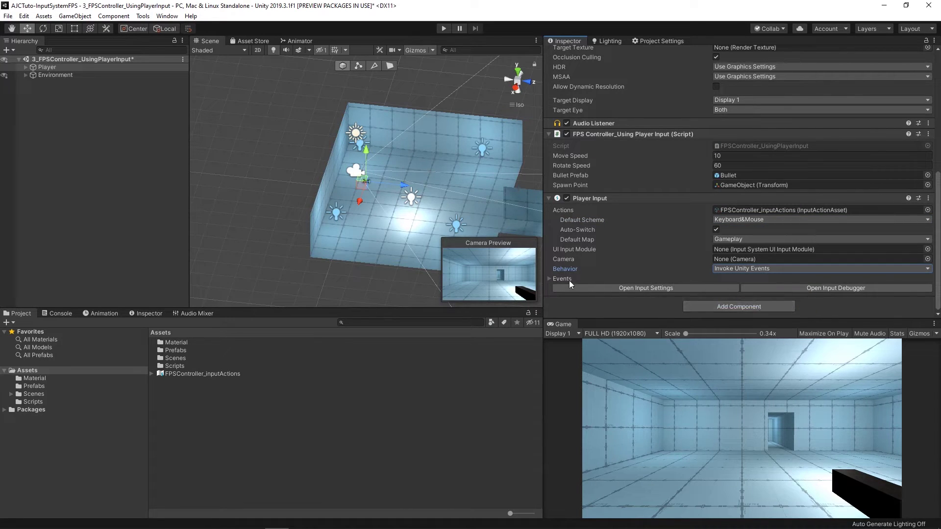
Expand the Gameplay event lists and open FPSController_UsingPlayerInput.cs in Rider.
{"action": "left_click", "coordinate": [549, 278]}
{"action": "scroll", "coordinate": [563, 274], "scroll_direction": "down", "scroll_amount": 3}
{"action": "left_click", "coordinate": [557, 200]}
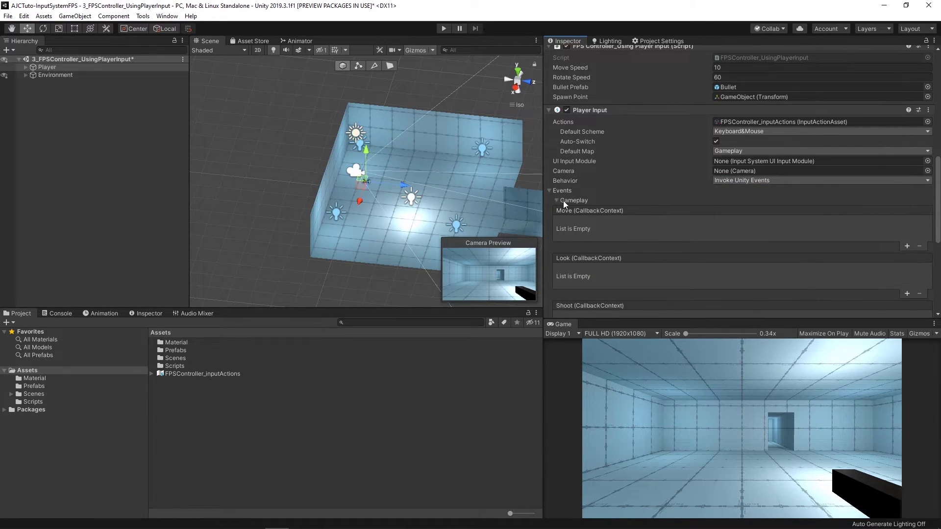
{"action": "scroll", "coordinate": [598, 228], "scroll_direction": "down", "scroll_amount": 3}
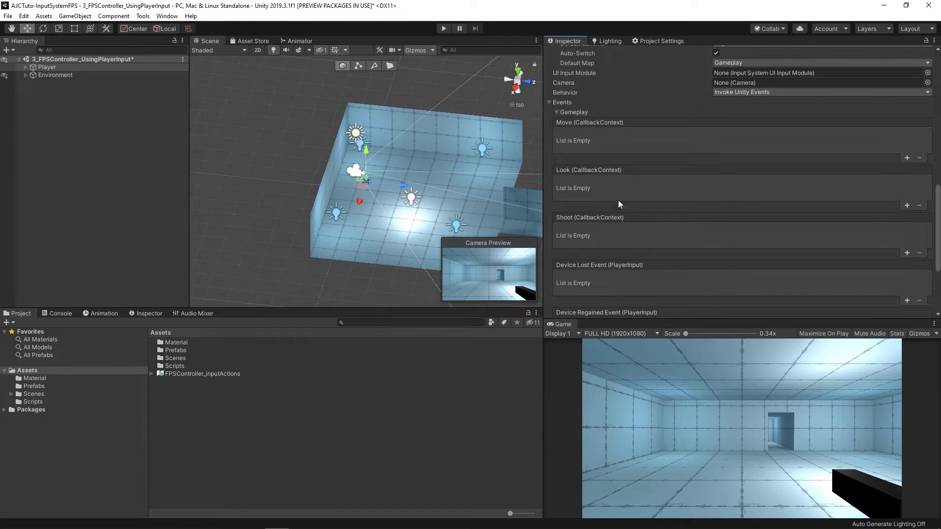
{"action": "scroll", "coordinate": [622, 187], "scroll_direction": "up", "scroll_amount": 6}
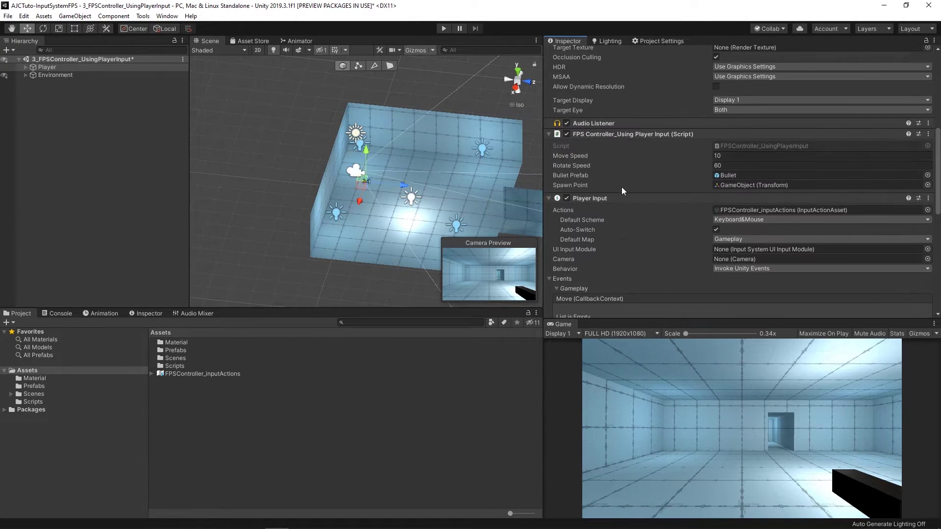
{"action": "double_click", "coordinate": [793, 145]}
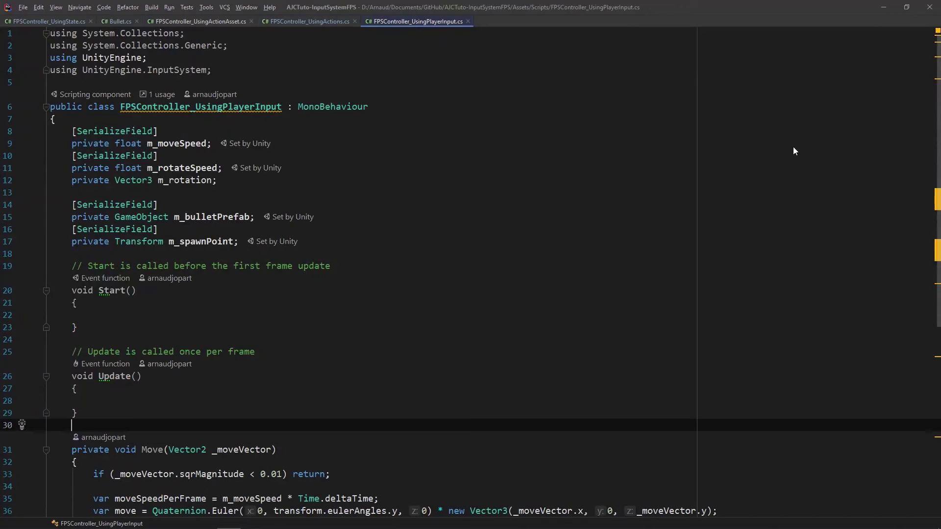
Add private Vector2 fields m_moveVector and m_lookVector below m_rotation.
{"action": "scroll", "coordinate": [471, 273], "scroll_direction": "down", "scroll_amount": 2}
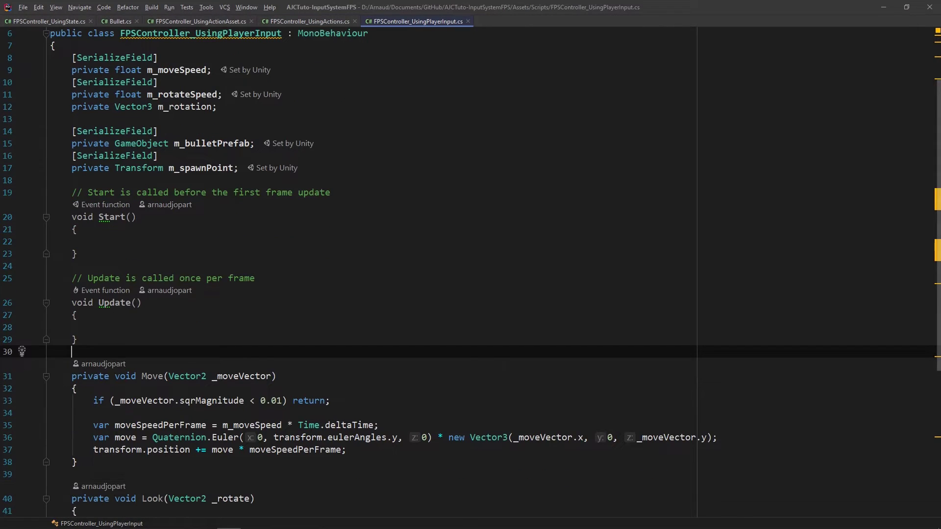
{"action": "left_click", "coordinate": [72, 119]}
{"action": "key", "text": "Return"}
{"action": "type", "text": "private "}
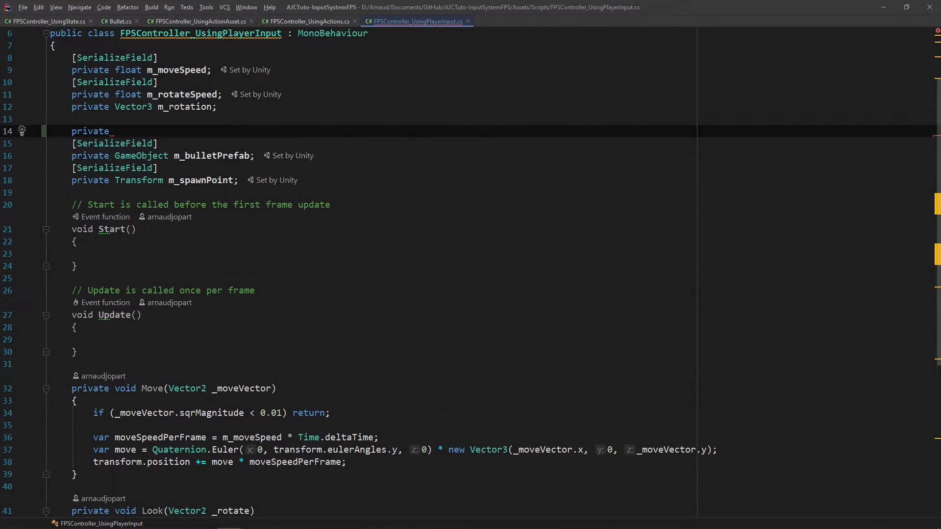
{"action": "type", "text": "Vecto"}
{"action": "key", "text": "Return"}
{"action": "type", "text": "m_mov"}
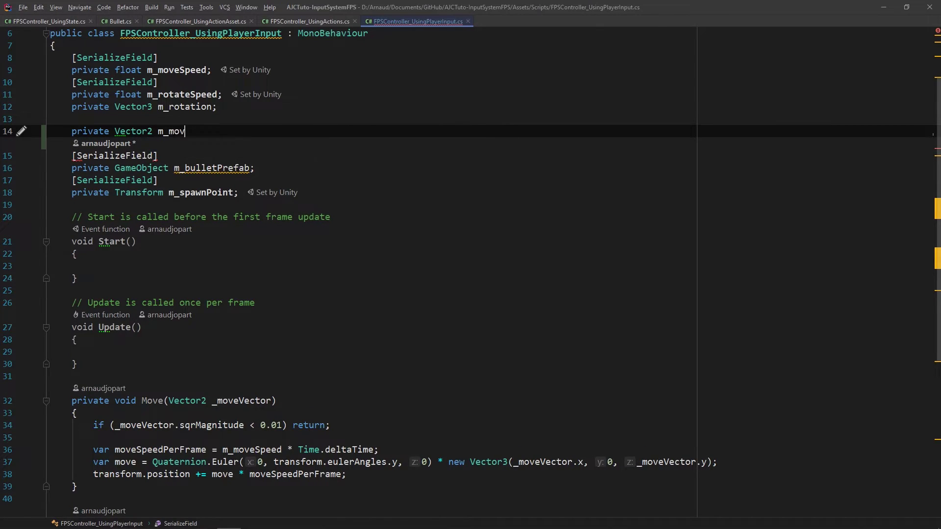
{"action": "type", "text": "eVector;"}
{"action": "key", "text": "ctrl+d"}
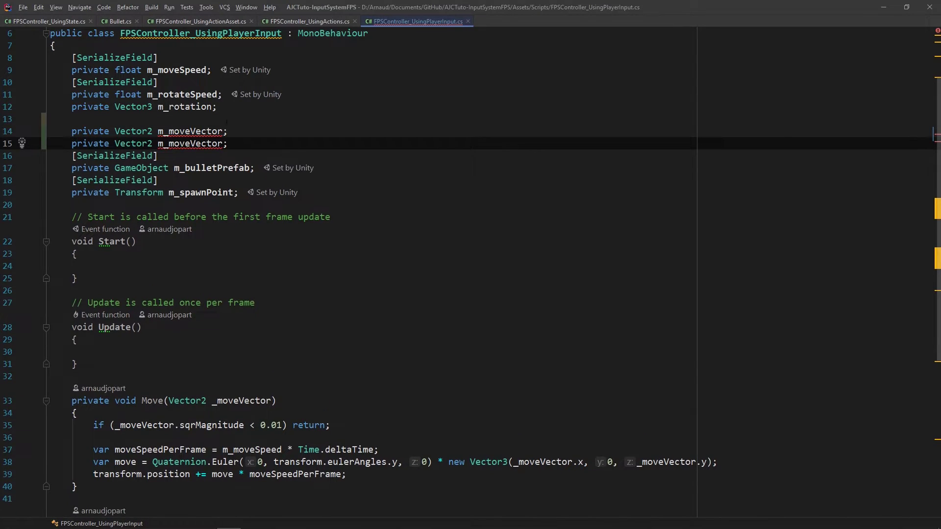
{"action": "key", "text": "ctrl+w"}
{"action": "type", "text": "m_lo"}
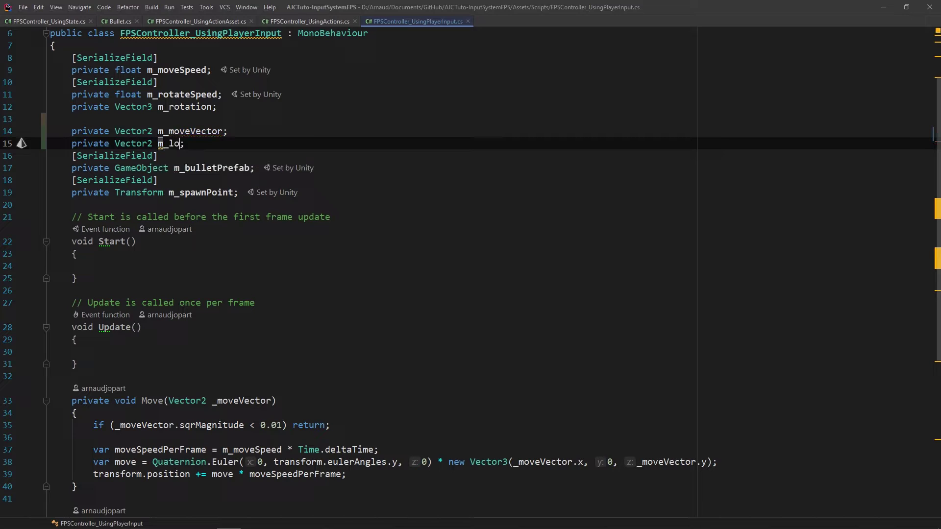
{"action": "type", "text": "okVector"}
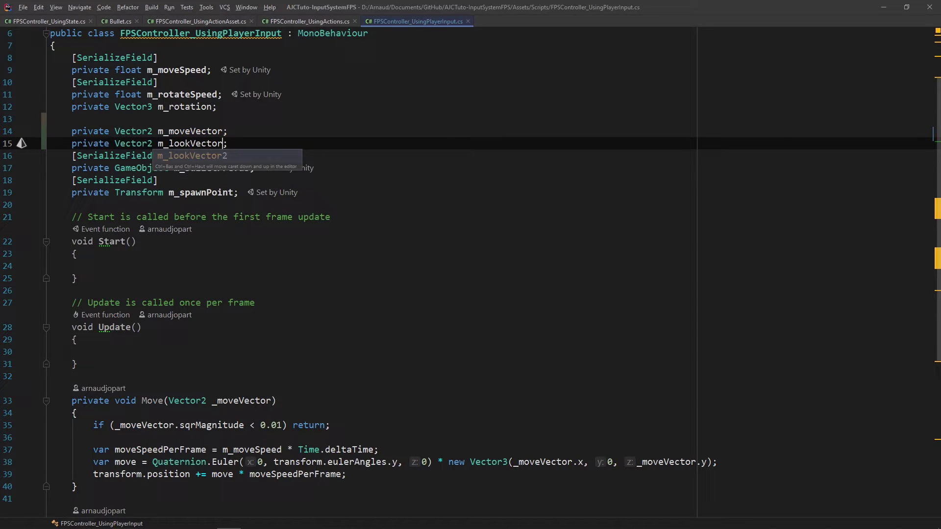
{"action": "key", "text": "End"}
{"action": "key", "text": "Return"}
Write OnMove(InputAction.CallbackContext _context) storing _context.ReadValue<Vector2>() in m_moveVector.
{"action": "scroll", "coordinate": [245, 156], "scroll_direction": "down", "scroll_amount": 1}
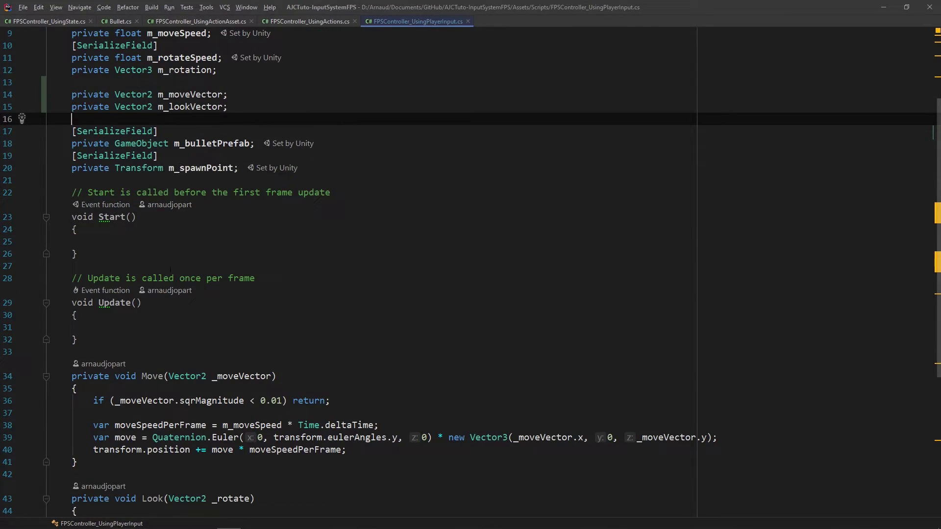
{"action": "scroll", "coordinate": [171, 269], "scroll_direction": "down", "scroll_amount": 1}
{"action": "left_click", "coordinate": [138, 218]}
{"action": "key", "text": "Return"}
{"action": "key", "text": "Return"}
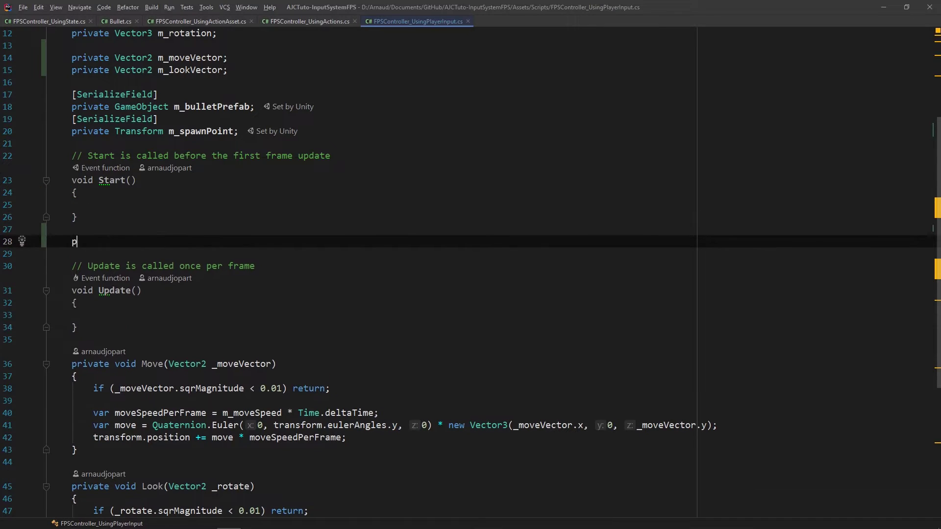
{"action": "type", "text": "public void OnMove"}
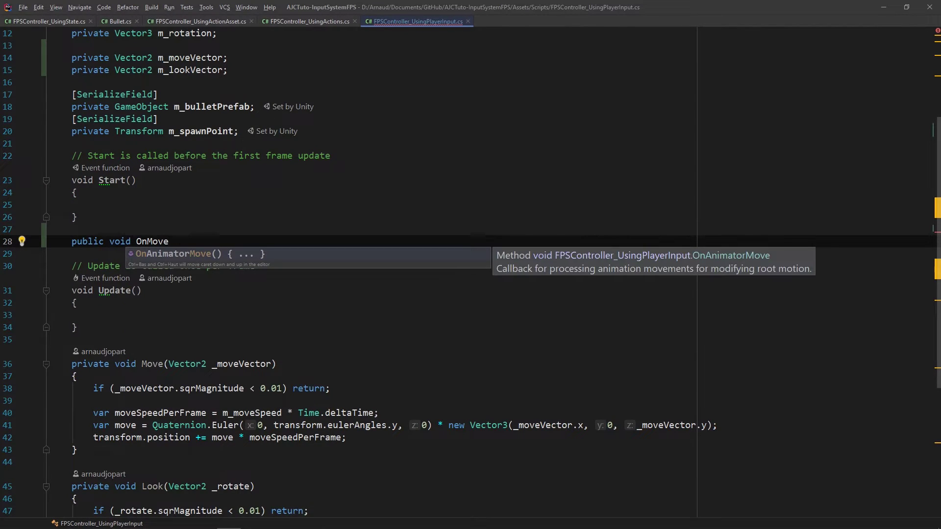
{"action": "key", "text": "Escape"}
{"action": "type", "text": "(Input"}
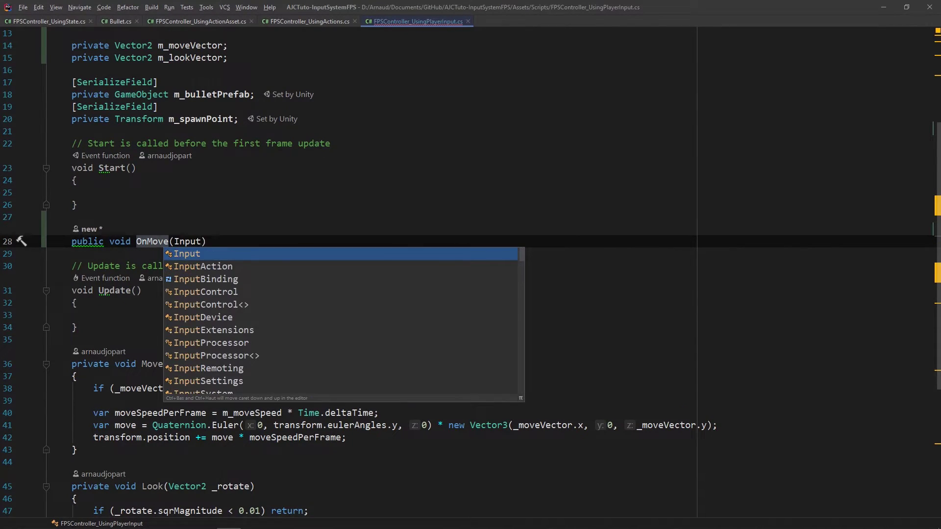
{"action": "type", "text": "Action.CallbackContext _"}
{"action": "key", "text": "Down"}
{"action": "key", "text": "Return"}
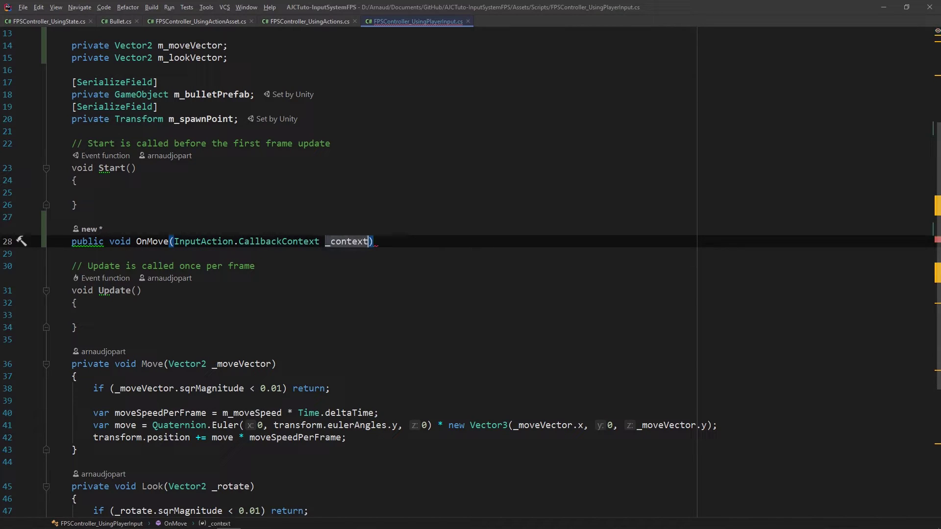
{"action": "type", "text": "{"}
{"action": "key", "text": "Return"}
{"action": "type", "text": "m_"}
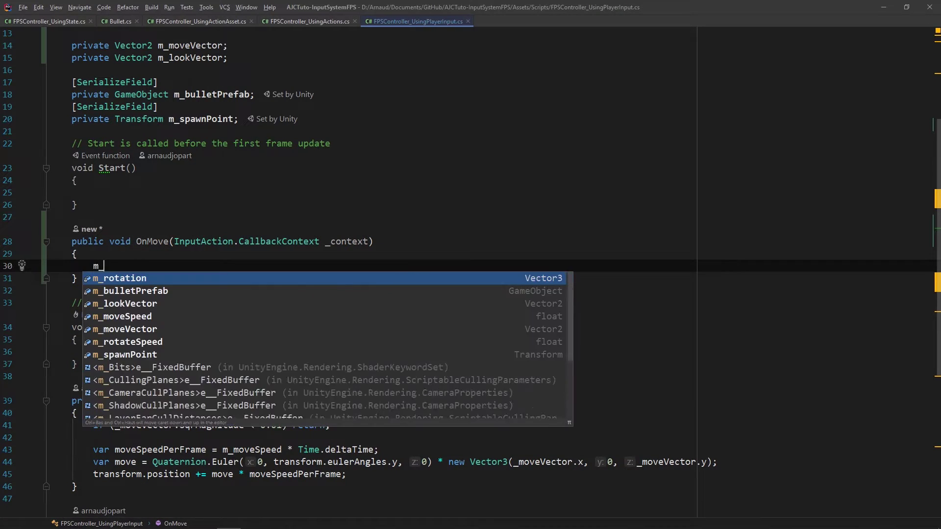
{"action": "type", "text": "moveVector = _"}
{"action": "key", "text": "Return"}
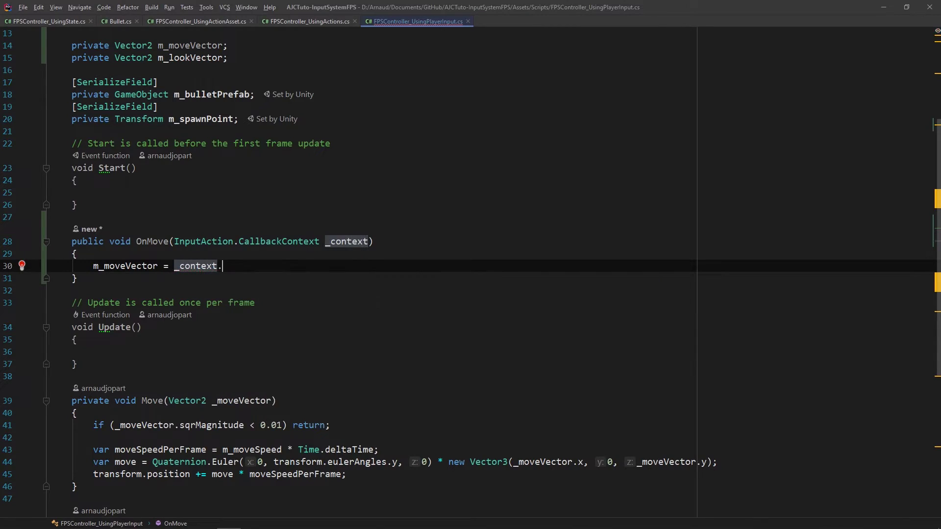
{"action": "type", "text": ".re"}
{"action": "key", "text": "Return"}
{"action": "type", "text": "Vecto>("}
{"action": "key", "text": "Return"}
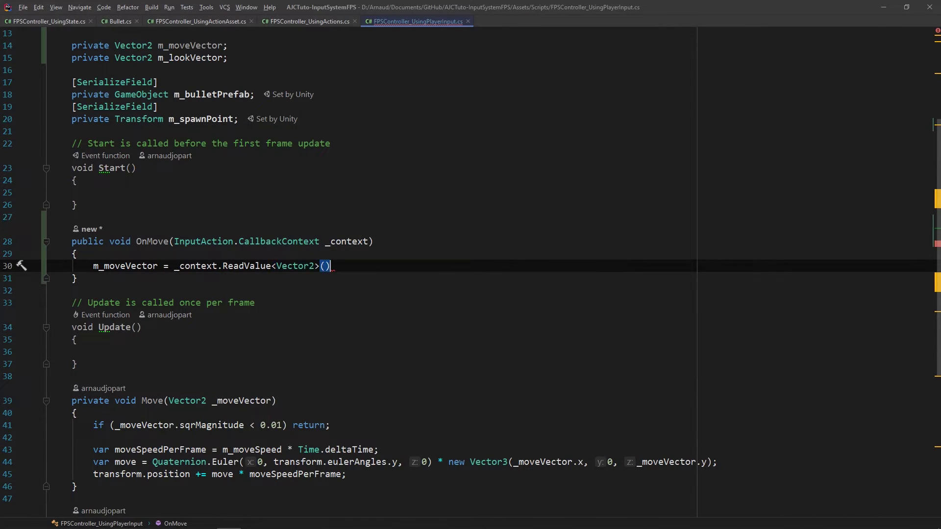
{"action": "type", "text": ";"}
{"action": "key", "text": "Down"}
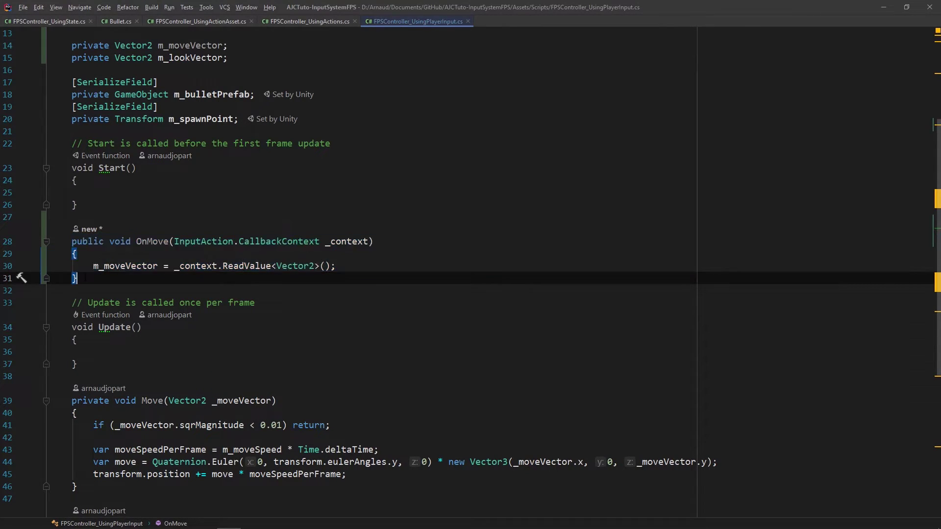
{"action": "key", "text": "Return"}
{"action": "key", "text": "Return"}
Duplicate the handler as OnLook, storing the read Vector2 in m_lookVector.
{"action": "type", "text": "public void OnMove(InputAction.CallbackContext _context) {     m_moveVector = _context.ReadValue<Vector2>(); }"}
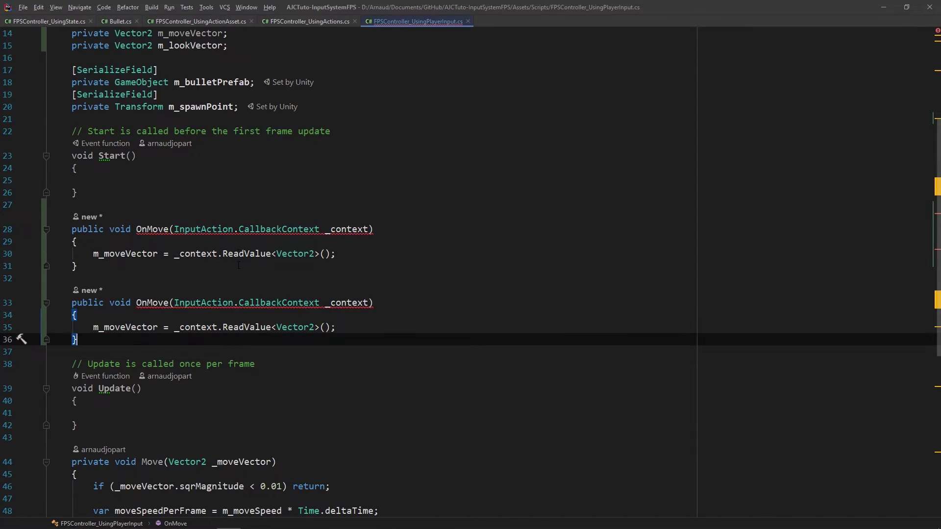
{"action": "left_click", "coordinate": [168, 302]}
{"action": "key", "text": "BackSpace"}
{"action": "key", "text": "BackSpace"}
{"action": "key", "text": "BackSpace"}
{"action": "type", "text": "Look"}
{"action": "double_click", "coordinate": [124, 327]}
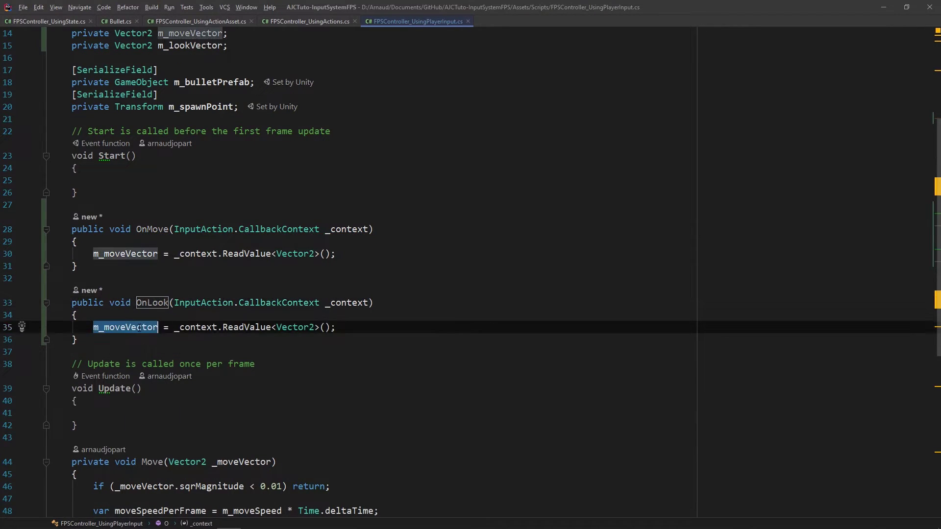
{"action": "type", "text": "m_"}
{"action": "key", "text": "Down"}
{"action": "key", "text": "Return"}
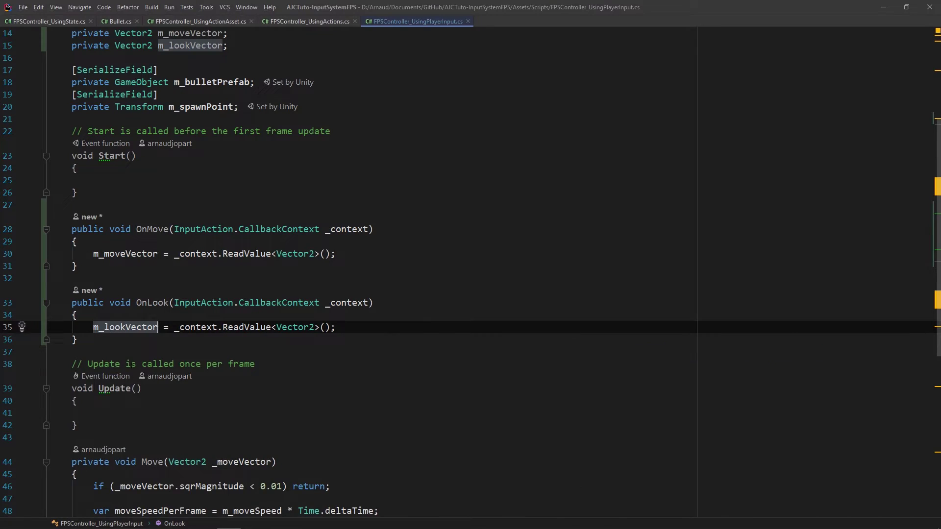
Make Update call Look(m_lookVector) and Move(m_moveVector).
{"action": "scroll", "coordinate": [471, 274], "scroll_direction": "down", "scroll_amount": 1}
{"action": "left_click", "coordinate": [93, 376]}
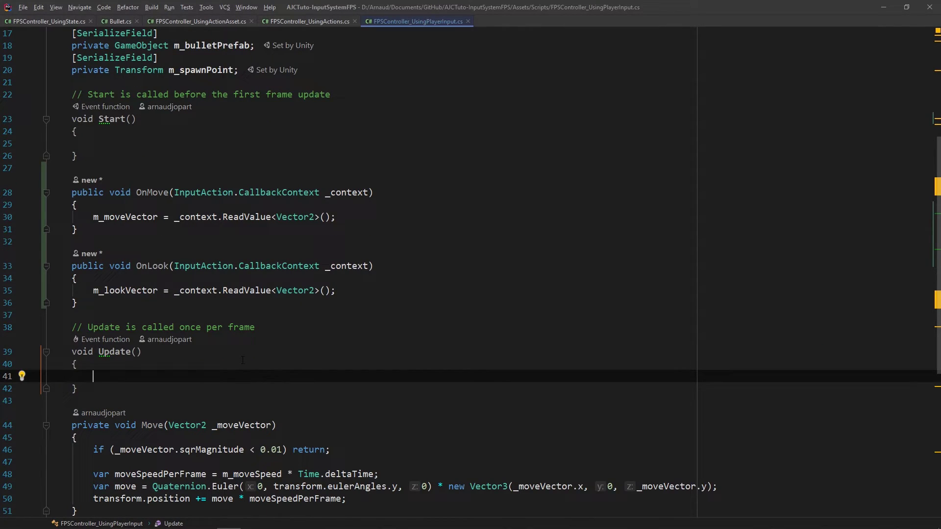
{"action": "type", "text": "L"}
{"action": "key", "text": "Return"}
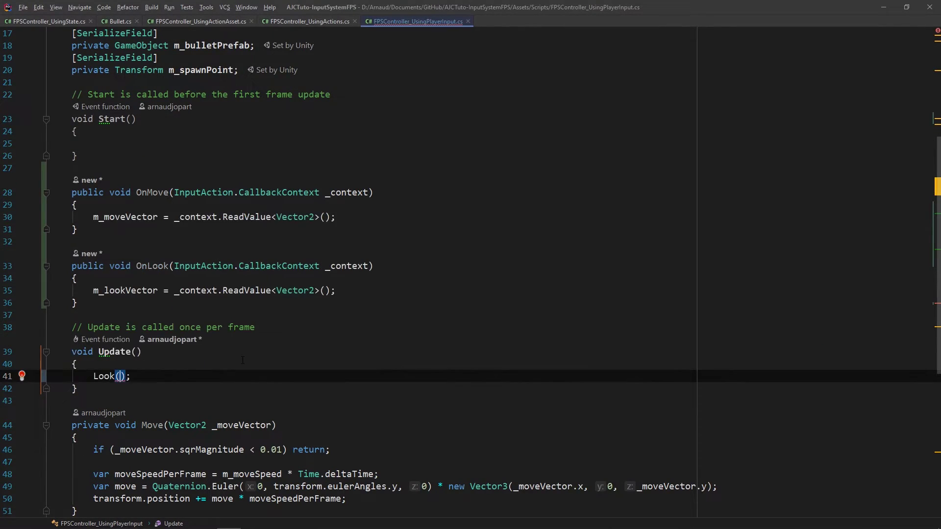
{"action": "type", "text": "m_"}
{"action": "key", "text": "Down"}
{"action": "key", "text": "Return"}
{"action": "key", "text": "ctrl+shift+Return"}
{"action": "type", "text": "Mo"}
{"action": "key", "text": "Return"}
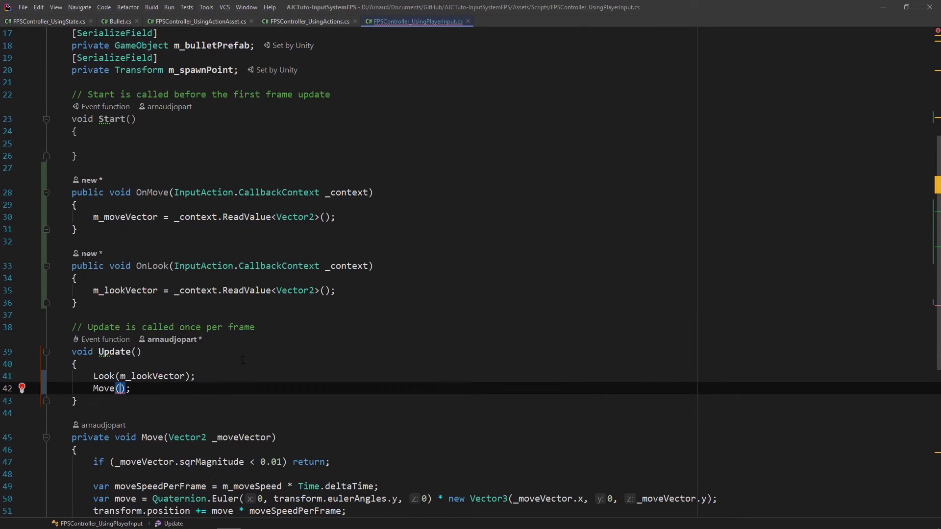
{"action": "type", "text": "m"}
{"action": "key", "text": "Down"}
{"action": "key", "text": "Return"}
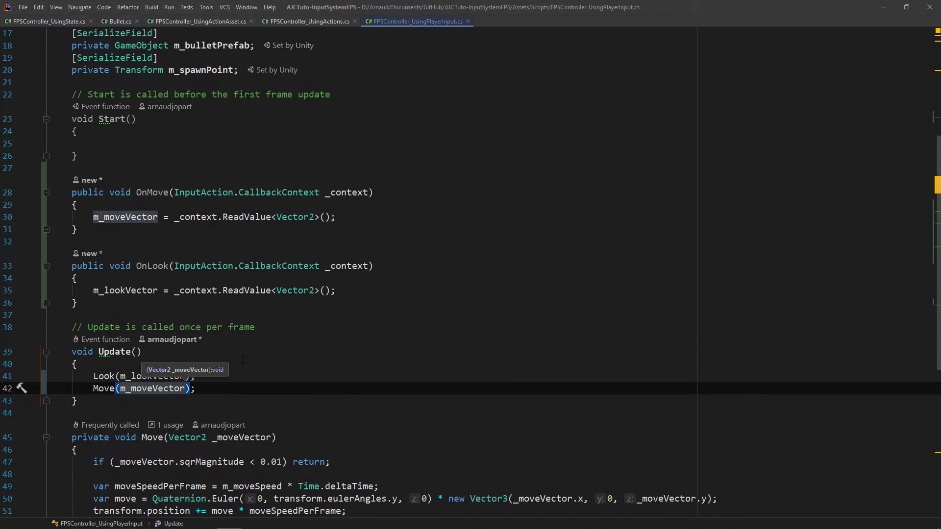
{"action": "key", "text": "End"}
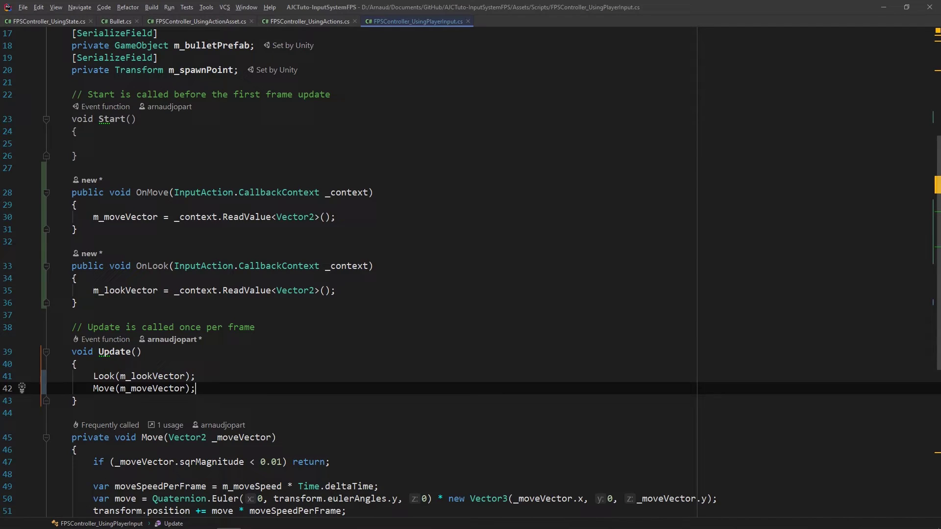
Add OnShoot(InputAction.CallbackContext _context) that calls Shoot() when _context.performed.
{"action": "left_click", "coordinate": [142, 312]}
{"action": "type", "text": "public"}
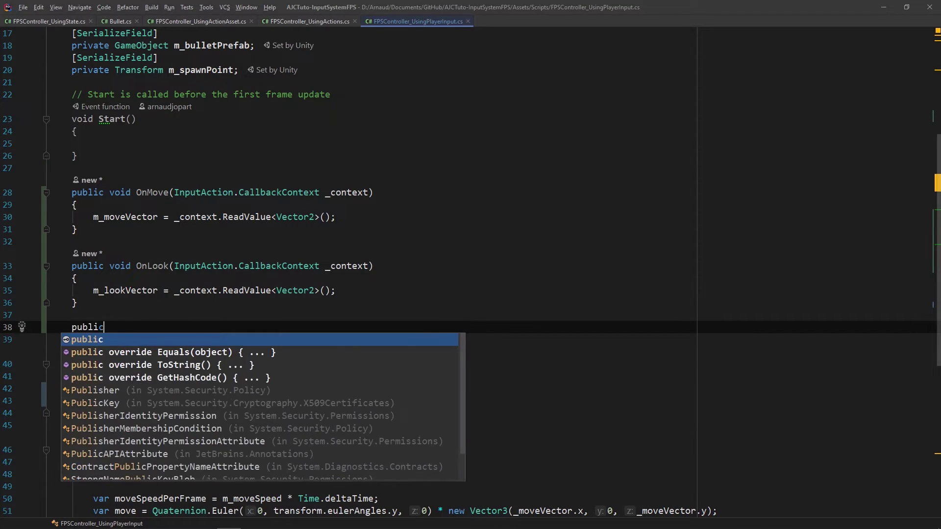
{"action": "type", "text": " void OnShoot(In"}
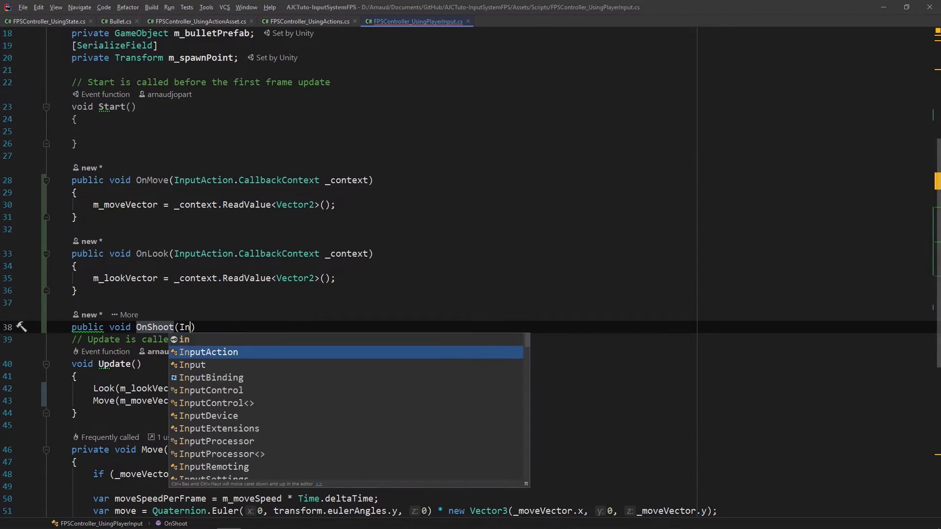
{"action": "type", "text": "putAction."}
{"action": "key", "text": "Return"}
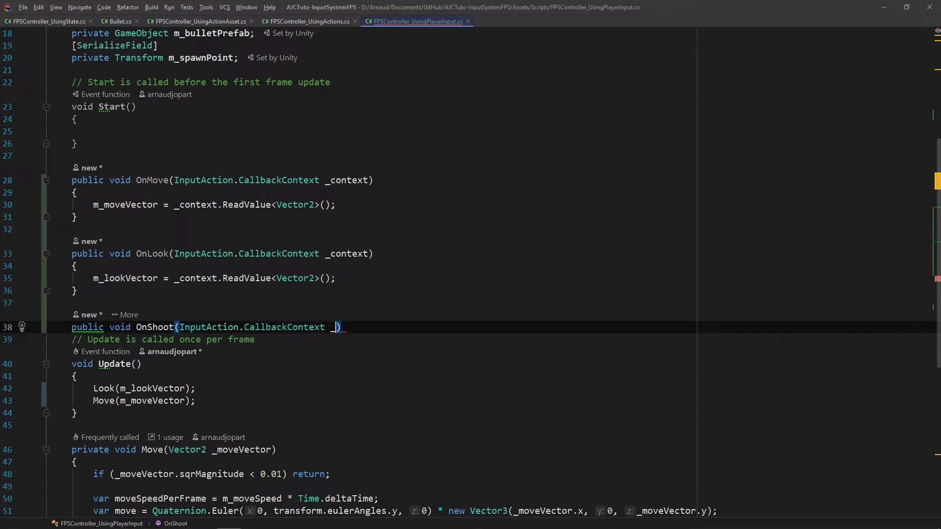
{"action": "type", "text": "_context"}
{"action": "type", "text": "{"}
{"action": "key", "text": "Return"}
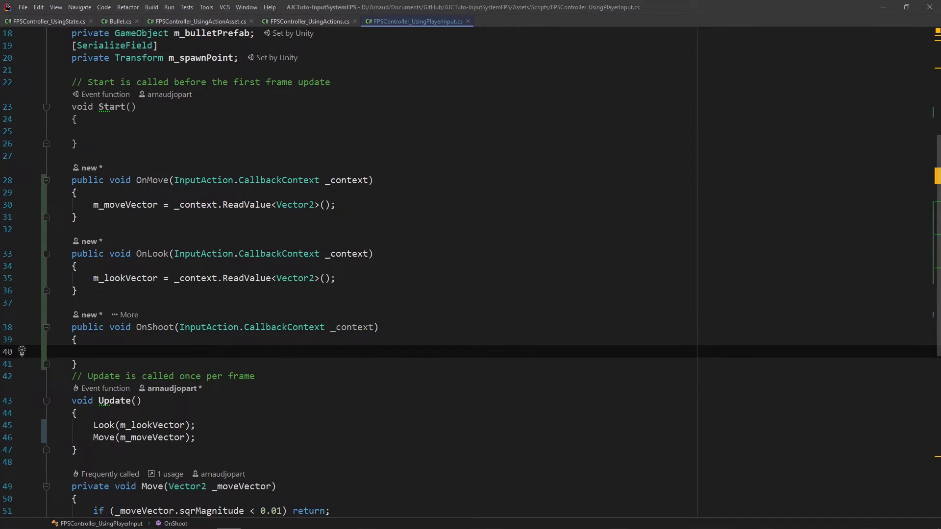
{"action": "type", "text": "if(_context.performed)"}
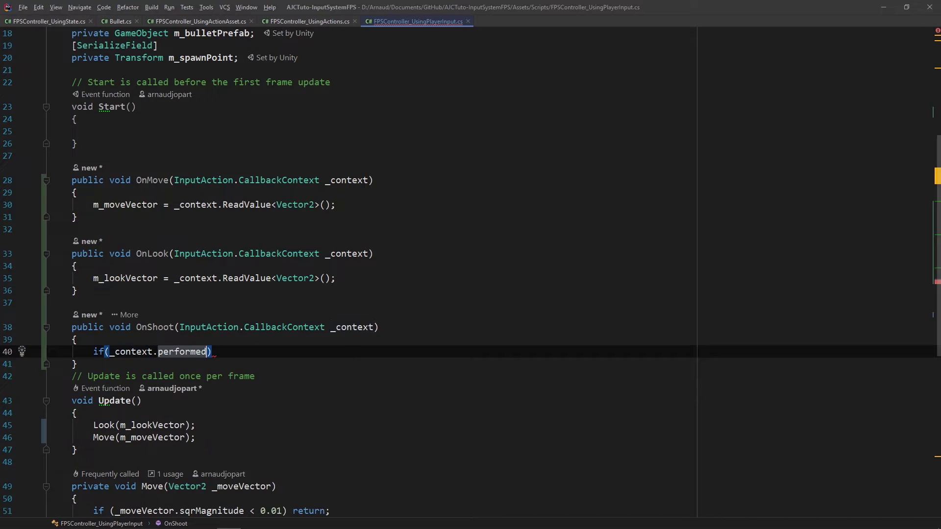
{"action": "type", "text": " Shoot();"}
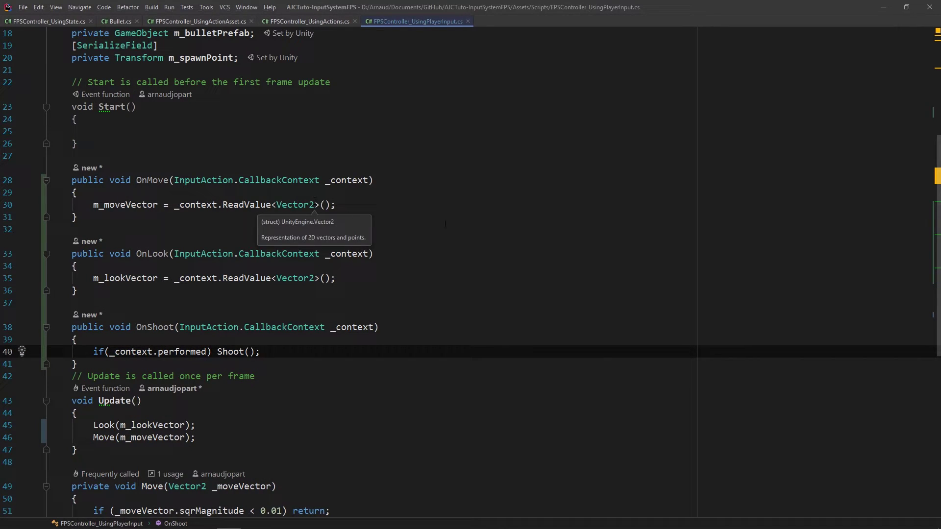
{"action": "scroll", "coordinate": [444, 224], "scroll_direction": "down", "scroll_amount": 1}
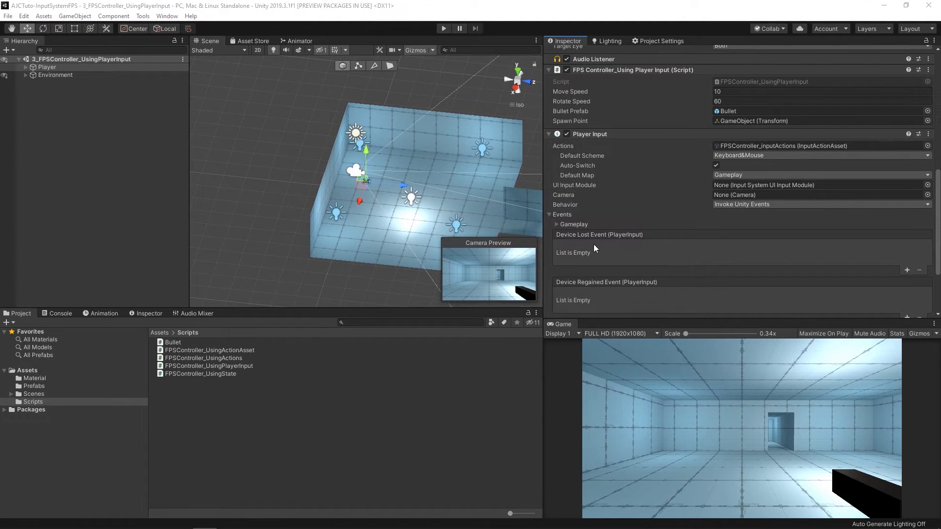
Add a Move event listener targeting the Player that calls OnMove.
{"action": "scroll", "coordinate": [592, 244], "scroll_direction": "down", "scroll_amount": 3}
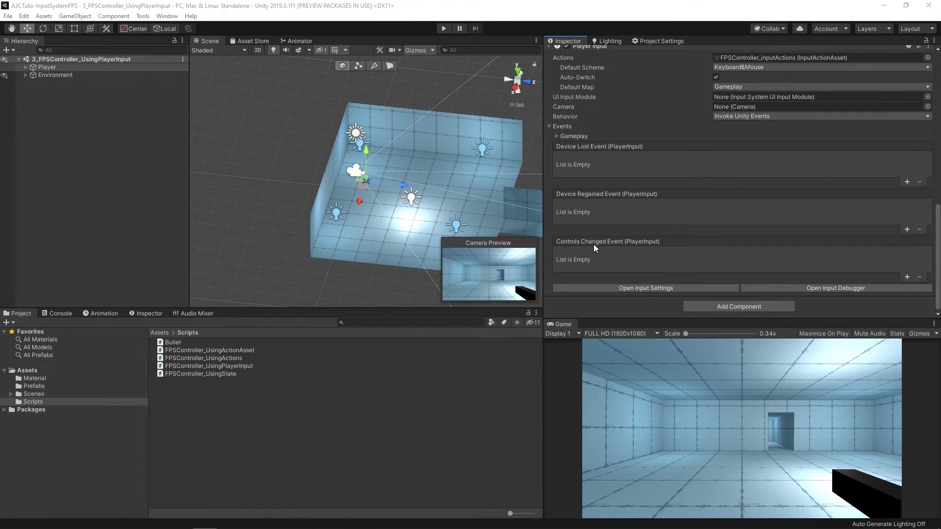
{"action": "left_click", "coordinate": [557, 137]}
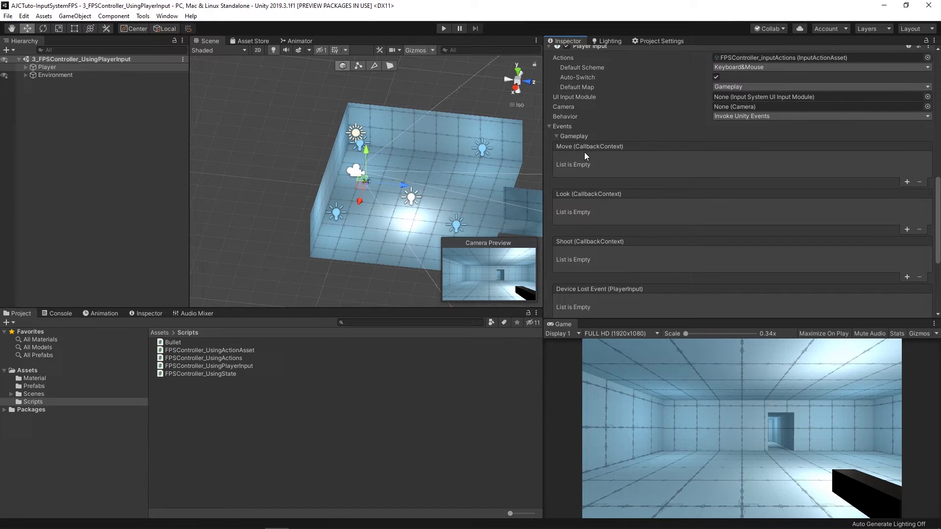
{"action": "left_click", "coordinate": [907, 182]}
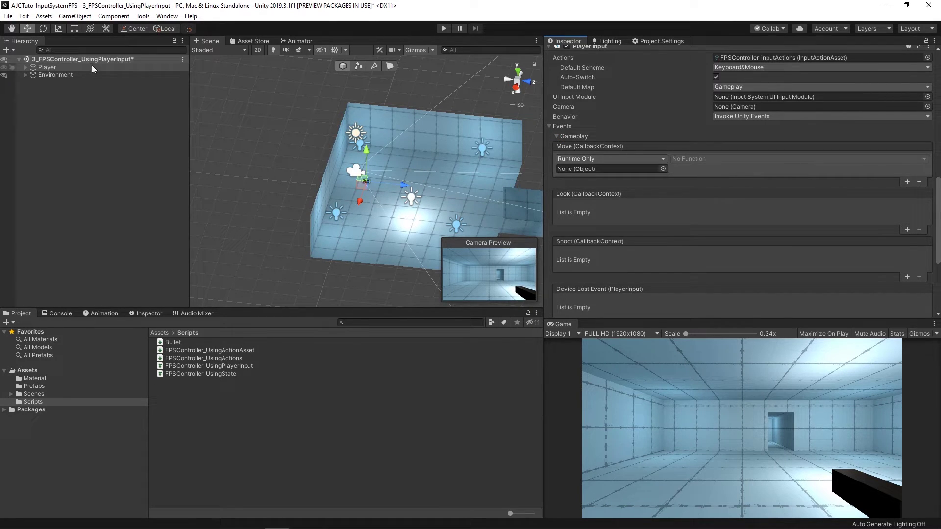
{"action": "left_click_drag", "start_coordinate": [93, 68], "coordinate": [578, 169]}
{"action": "left_click", "coordinate": [689, 157]}
{"action": "mouse_move", "coordinate": [719, 225]}
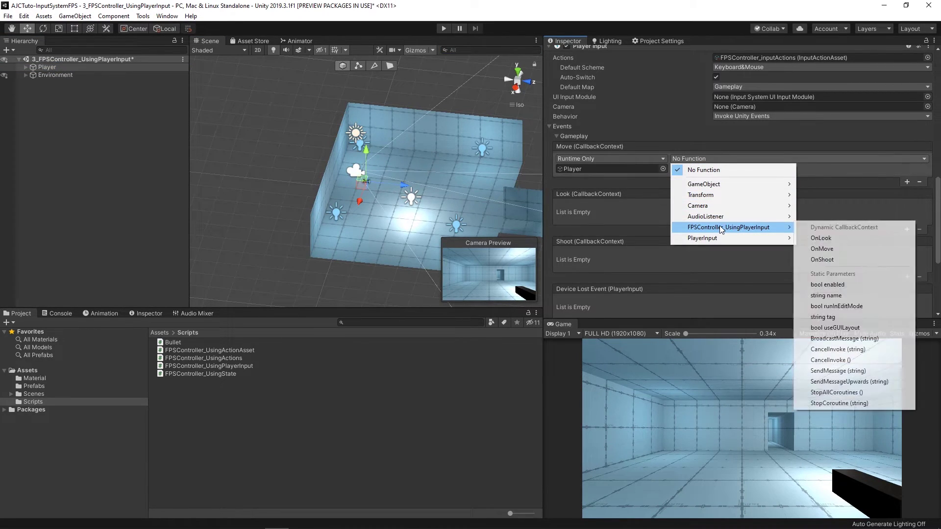
{"action": "left_click", "coordinate": [833, 248]}
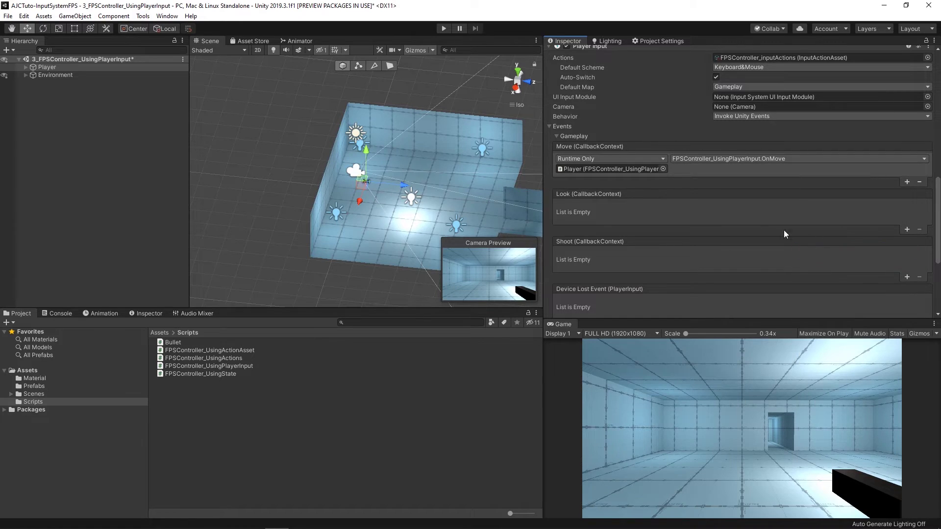
Route the Look and Shoot events to the Player's OnLook and OnShoot, then enter Play mode.
{"action": "left_click", "coordinate": [907, 229]}
{"action": "left_click_drag", "start_coordinate": [47, 67], "coordinate": [610, 216]}
{"action": "left_click", "coordinate": [725, 206]}
{"action": "mouse_move", "coordinate": [730, 275]}
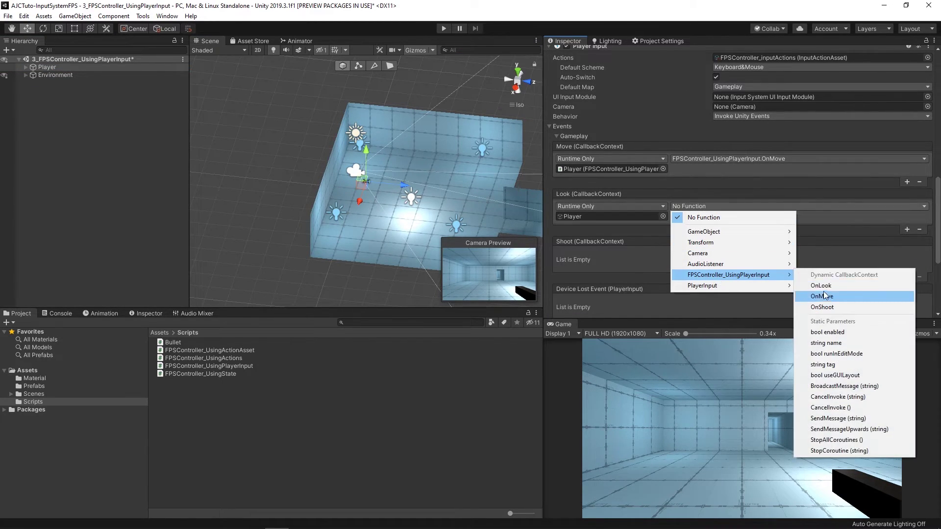
{"action": "left_click", "coordinate": [821, 285]}
{"action": "left_click", "coordinate": [907, 277]}
{"action": "left_click_drag", "start_coordinate": [47, 67], "coordinate": [610, 264]}
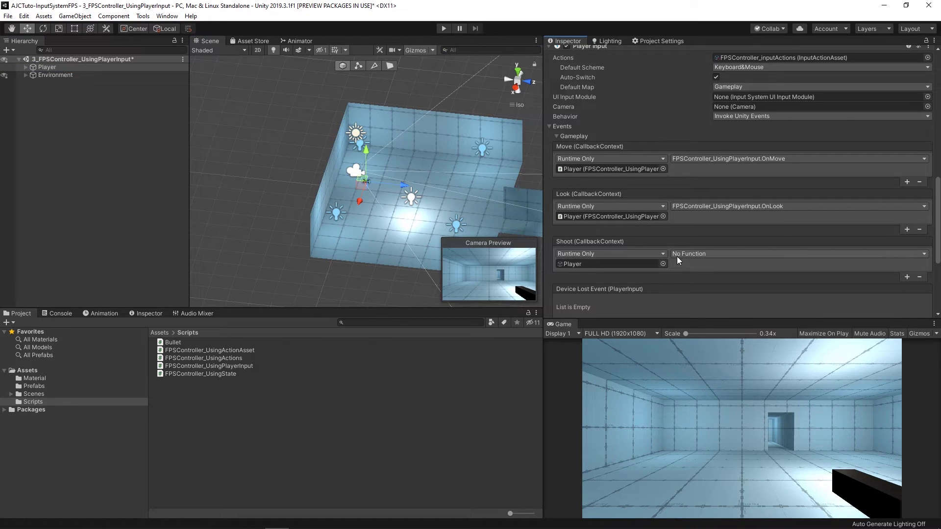
{"action": "left_click", "coordinate": [679, 255]}
{"action": "mouse_move", "coordinate": [745, 315]}
{"action": "left_click", "coordinate": [833, 354]}
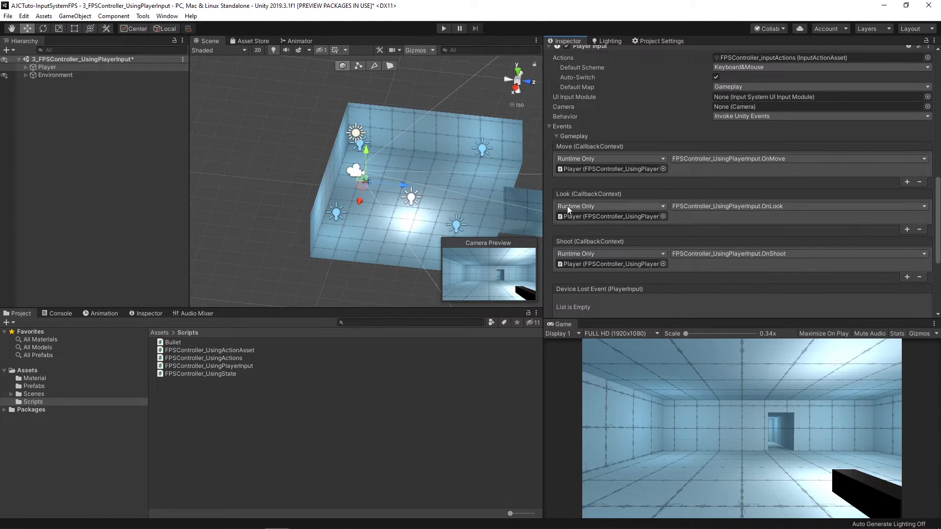
{"action": "left_click", "coordinate": [444, 28]}
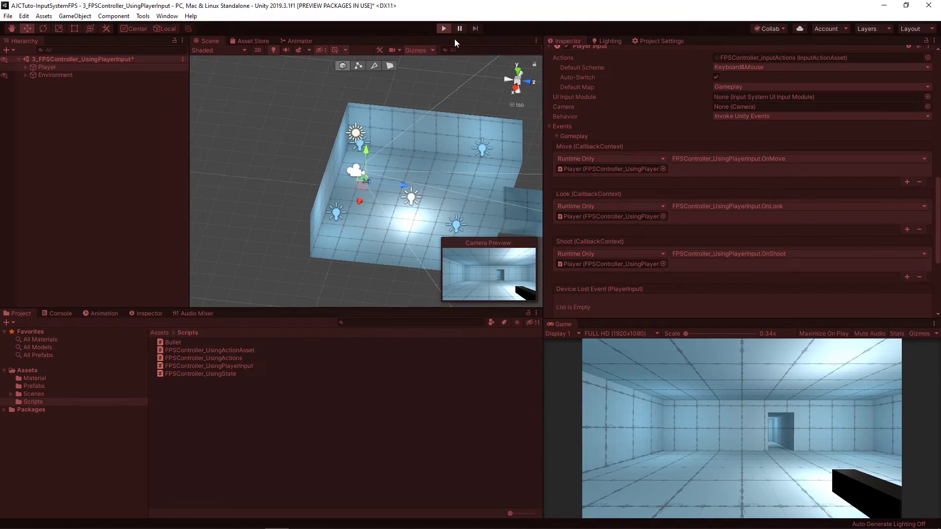
Fire a stream of bullets while moving with W, S and D and looking around the room.
{"action": "left_click", "coordinate": [751, 432]}
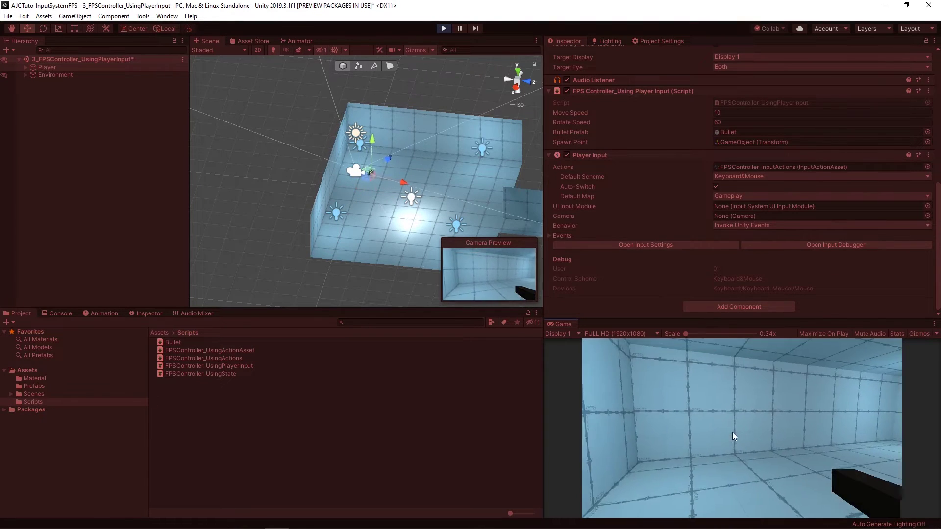
{"action": "left_click", "coordinate": [758, 428]}
{"action": "left_click", "coordinate": [760, 428]}
{"action": "key", "text": "d"}
{"action": "left_click", "coordinate": [760, 430]}
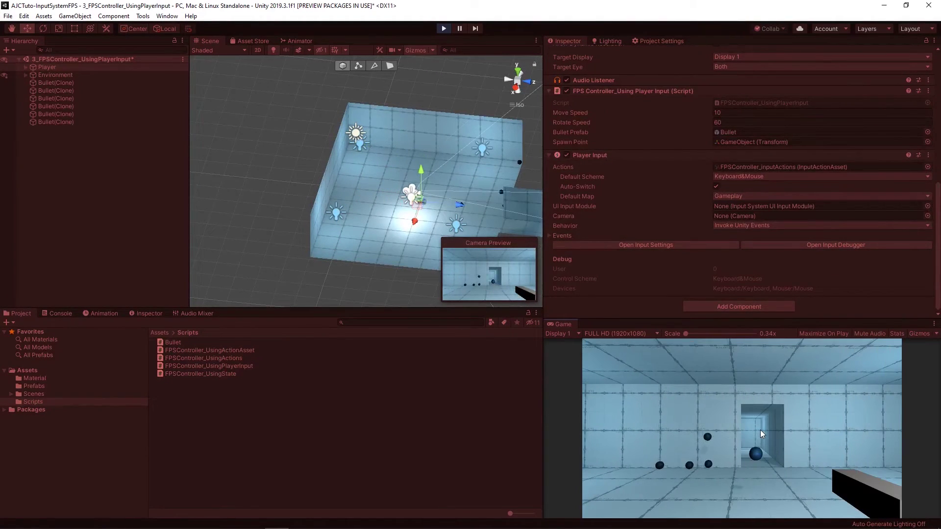
{"action": "left_click", "coordinate": [760, 430]}
{"action": "left_click", "coordinate": [760, 430]}
{"action": "left_click", "coordinate": [760, 430]}
{"action": "left_click", "coordinate": [765, 430]}
{"action": "left_click", "coordinate": [768, 430]}
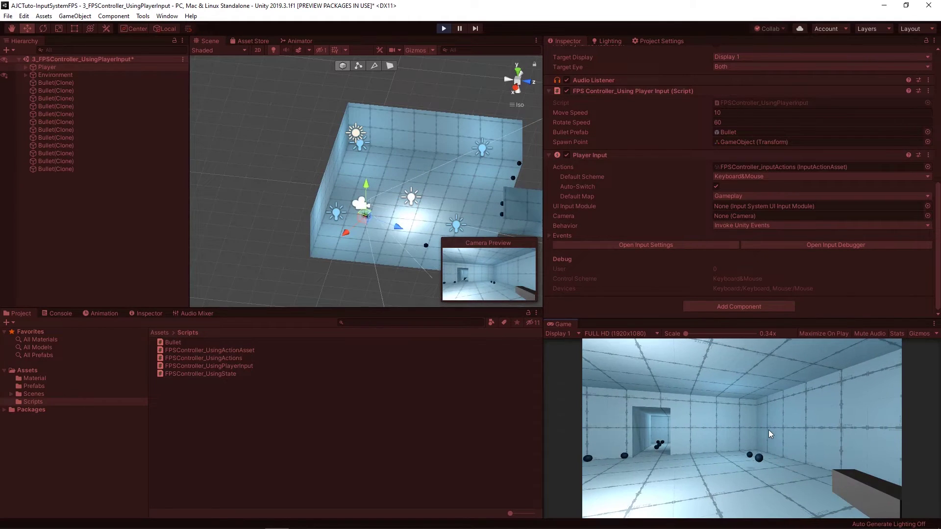
{"action": "left_click", "coordinate": [769, 430]}
{"action": "left_click", "coordinate": [784, 431]}
{"action": "key", "text": "w"}
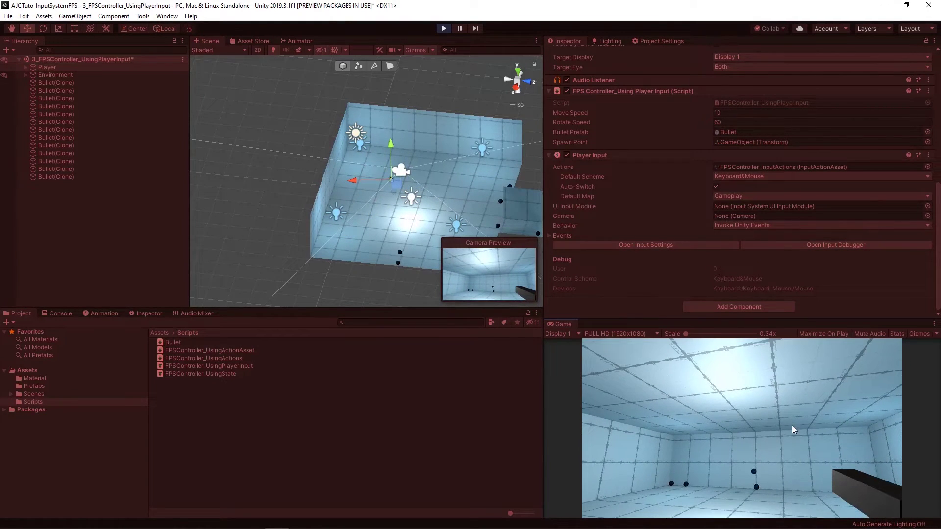
{"action": "key", "text": "d"}
{"action": "left_click", "coordinate": [791, 428]}
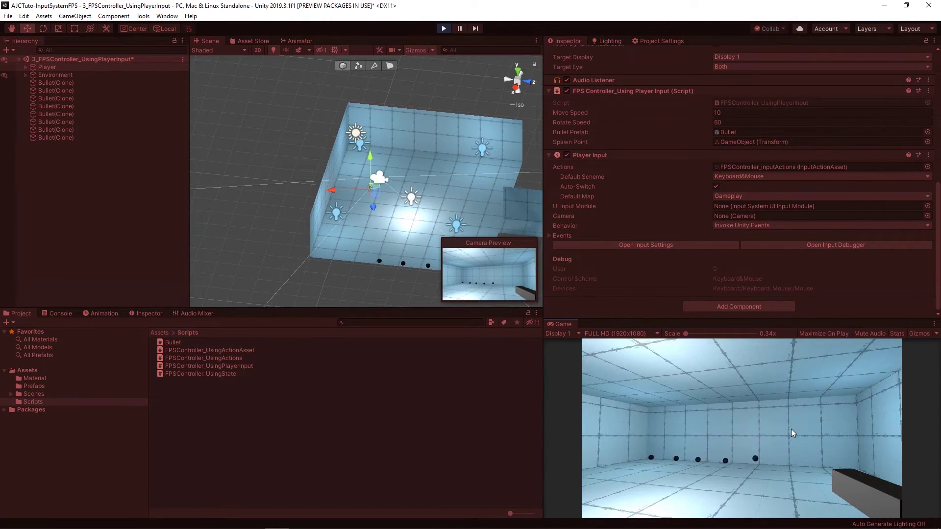
{"action": "key", "text": "s"}
{"action": "left_click", "coordinate": [711, 431]}
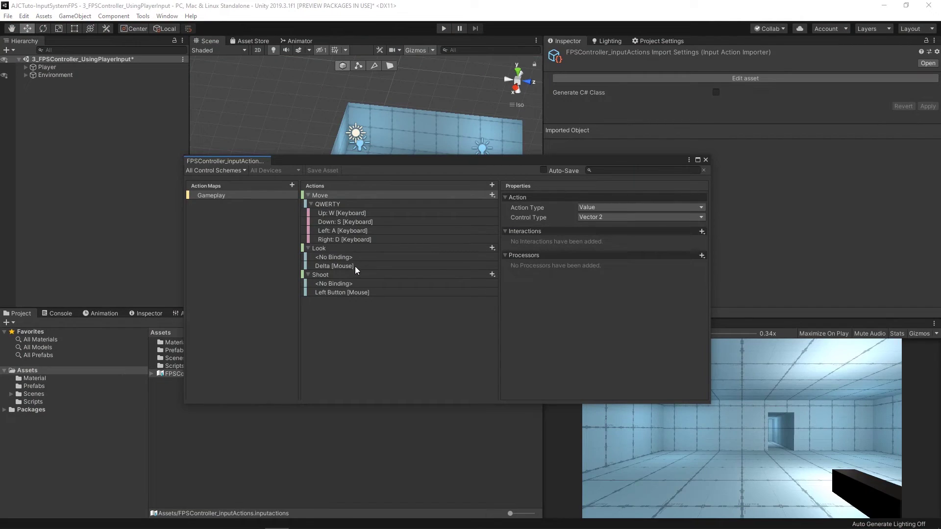
Add a Scale Vector 2 processor to the Look action's Delta [Mouse] binding.
{"action": "left_click", "coordinate": [355, 266]}
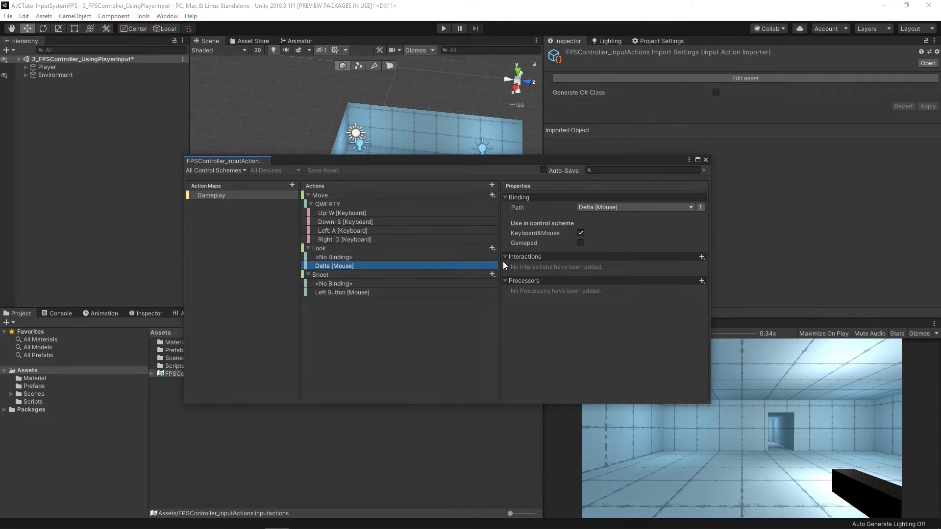
{"action": "left_click", "coordinate": [702, 282]}
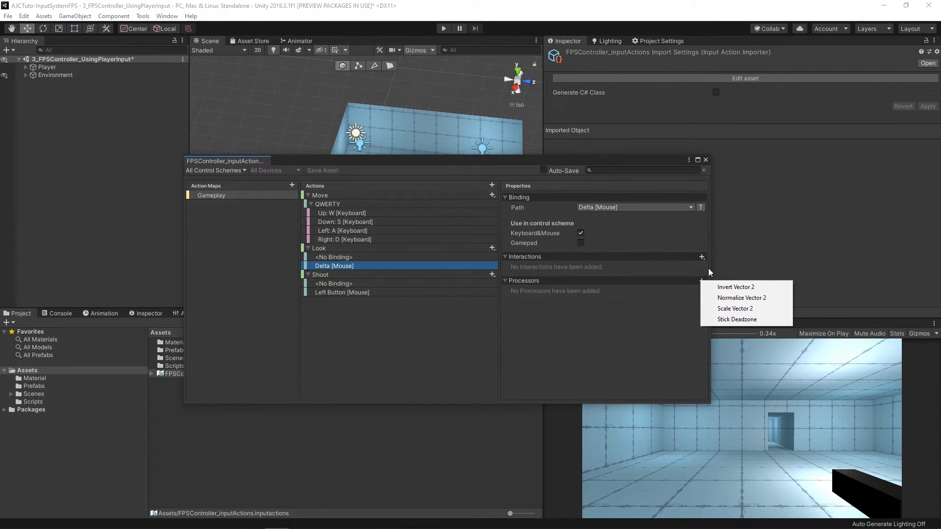
{"action": "left_click", "coordinate": [701, 257]}
{"action": "left_click", "coordinate": [701, 256]}
{"action": "left_click", "coordinate": [671, 301]}
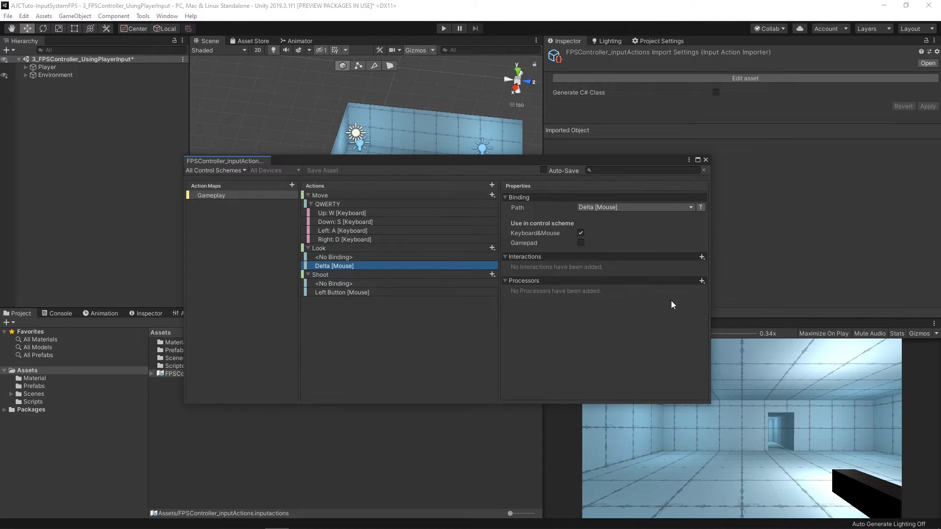
{"action": "left_click", "coordinate": [702, 281]}
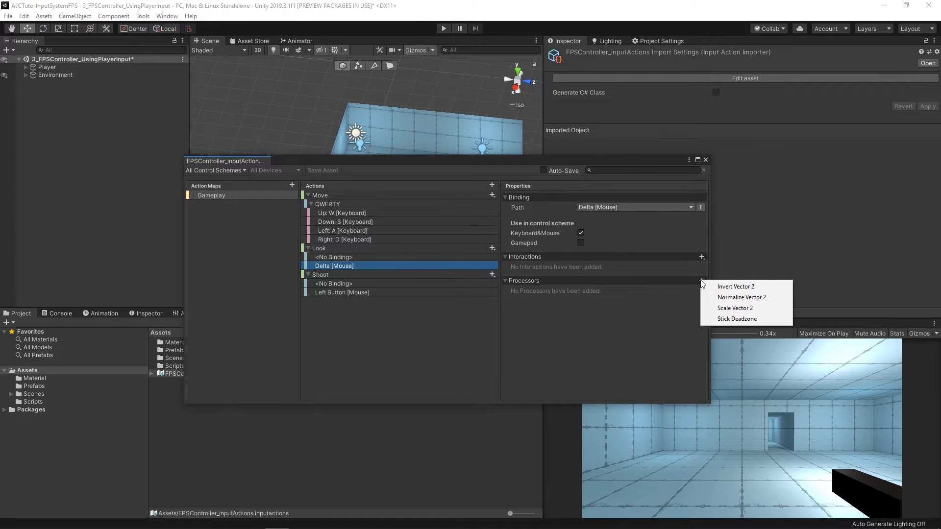
{"action": "left_click", "coordinate": [735, 308]}
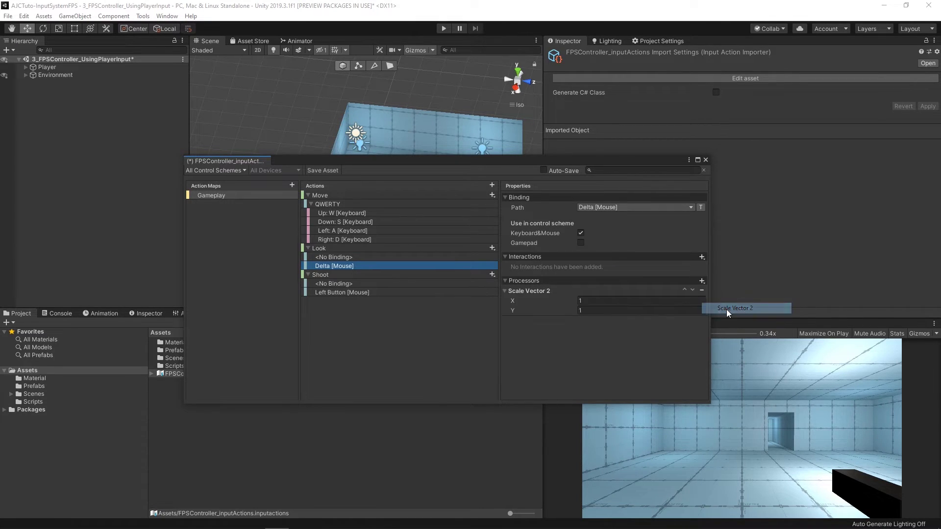
Edit the Scale Vector 2 processor's X and Y scale values.
{"action": "left_click", "coordinate": [643, 300]}
{"action": "type", "text": ".5"}
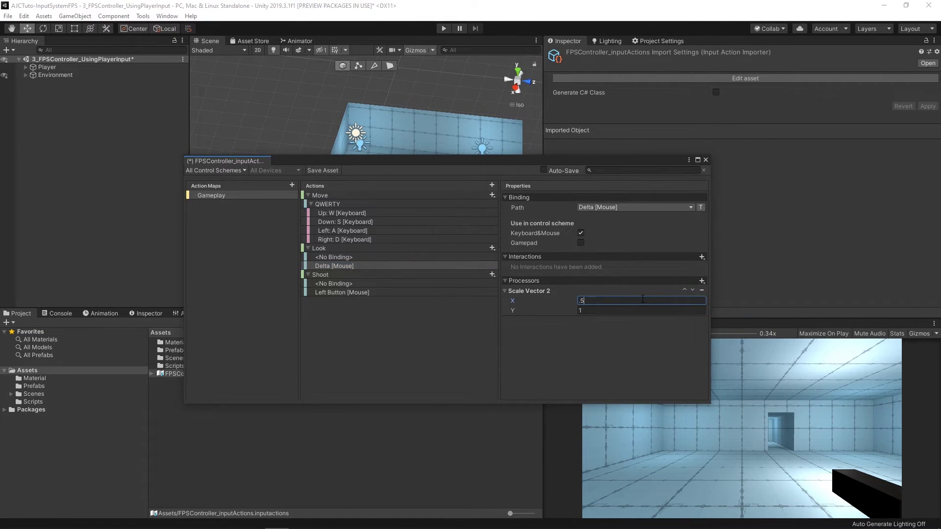
{"action": "key", "text": "Tab"}
{"action": "type", "text": ".5"}
{"action": "left_click", "coordinate": [651, 321]}
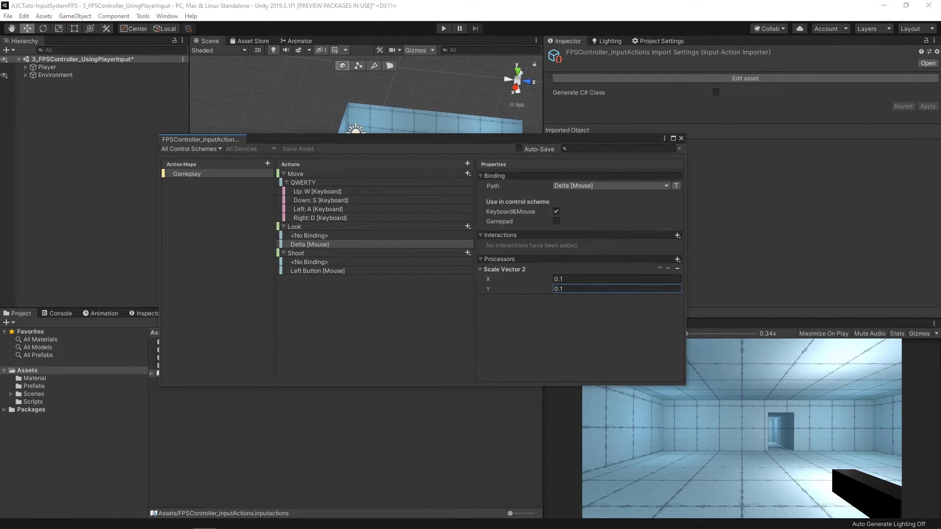
Switch to the Gamepad control scheme and bind Move to the Left Stick.
{"action": "left_click", "coordinate": [218, 149]}
{"action": "left_click", "coordinate": [242, 165]}
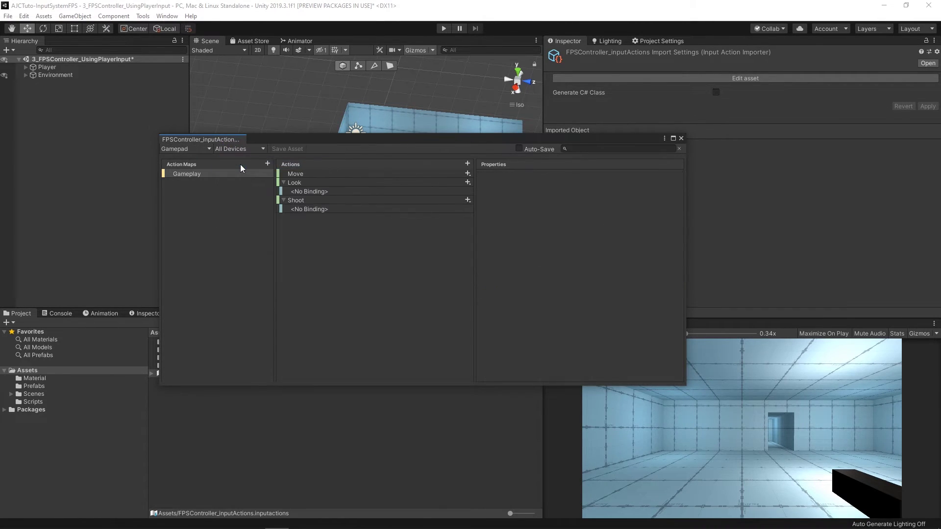
{"action": "left_click", "coordinate": [292, 191]}
{"action": "left_click", "coordinate": [397, 178]}
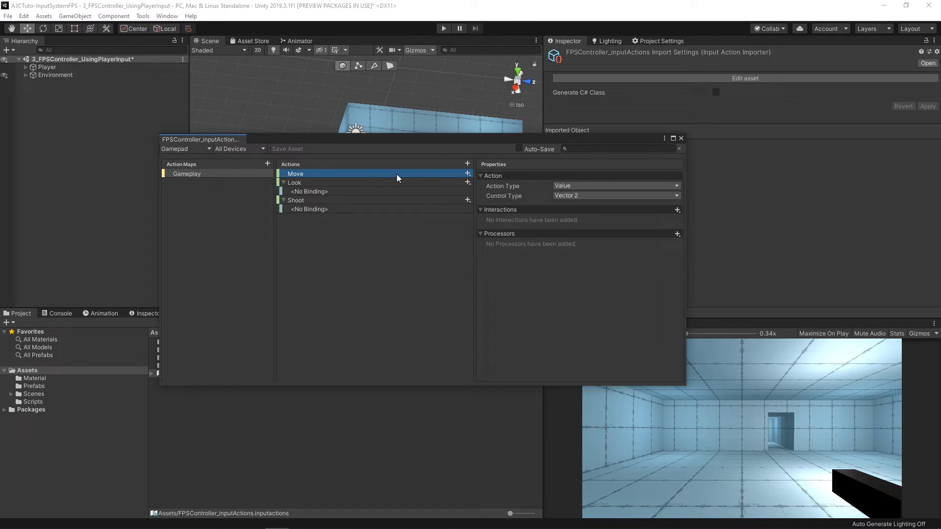
{"action": "left_click", "coordinate": [466, 175]}
{"action": "left_click", "coordinate": [481, 177]}
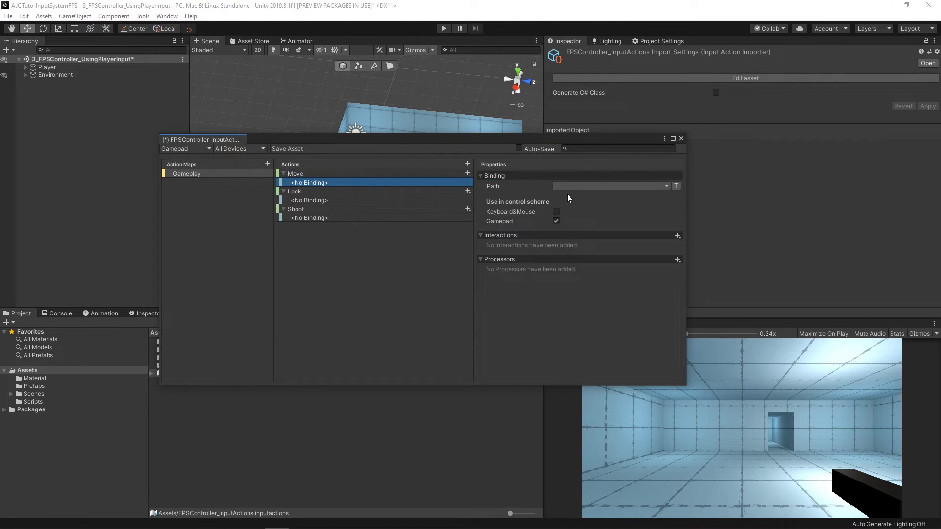
{"action": "left_click", "coordinate": [608, 185]}
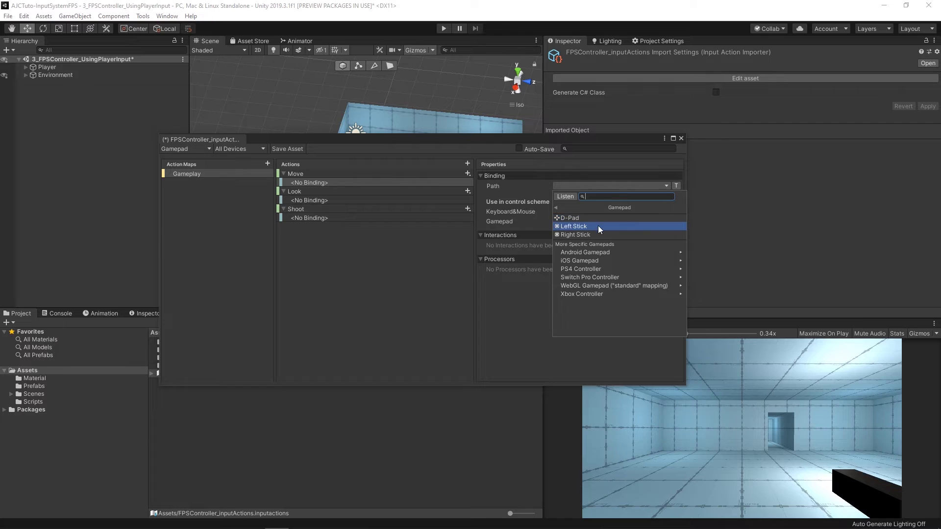
{"action": "left_click", "coordinate": [598, 226]}
Bind Look to the Right Stick and Shoot to Button South, then save the asset.
{"action": "left_click", "coordinate": [403, 199]}
{"action": "left_click", "coordinate": [625, 186]}
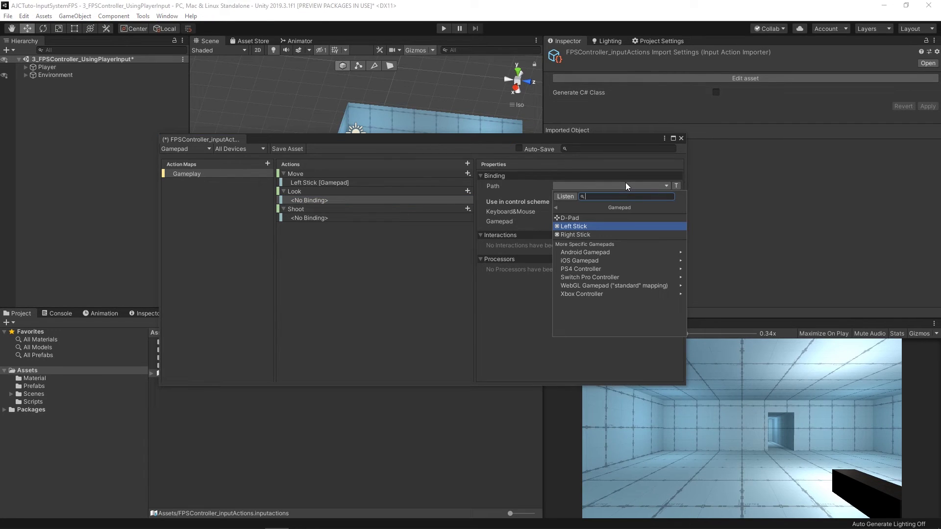
{"action": "left_click", "coordinate": [598, 234]}
{"action": "left_click", "coordinate": [426, 218]}
{"action": "left_click", "coordinate": [590, 184]}
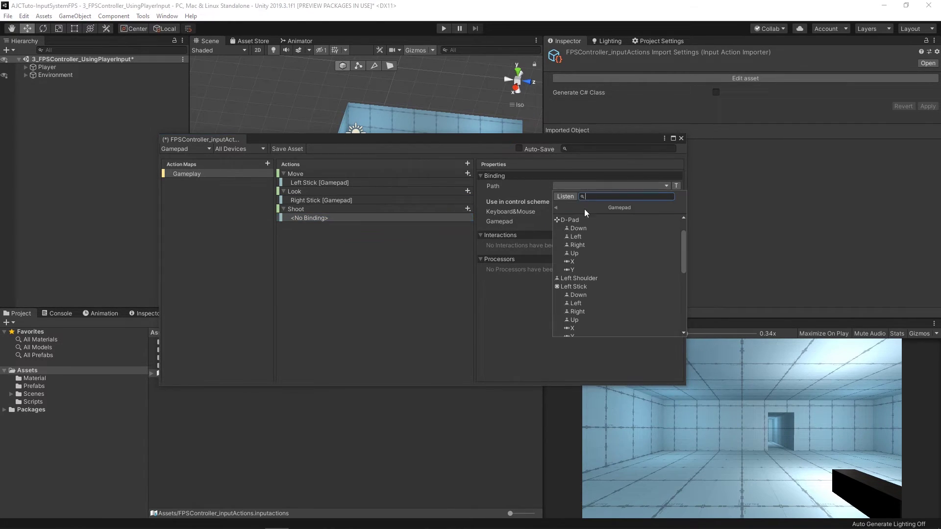
{"action": "scroll", "coordinate": [599, 267], "scroll_direction": "down", "scroll_amount": 2}
{"action": "scroll", "coordinate": [598, 263], "scroll_direction": "down", "scroll_amount": 2}
{"action": "scroll", "coordinate": [596, 263], "scroll_direction": "down", "scroll_amount": 2}
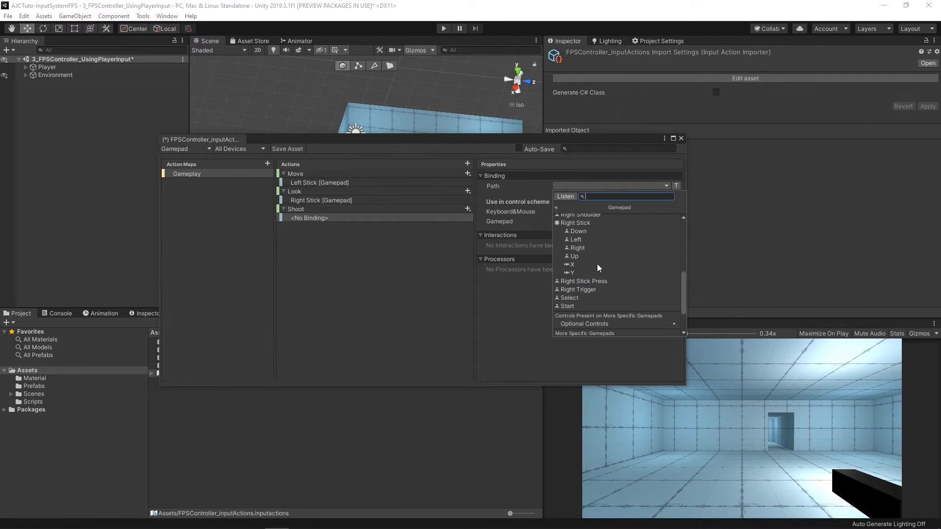
{"action": "scroll", "coordinate": [597, 263], "scroll_direction": "up", "scroll_amount": 2}
{"action": "scroll", "coordinate": [599, 271], "scroll_direction": "up", "scroll_amount": 3}
{"action": "scroll", "coordinate": [599, 271], "scroll_direction": "up", "scroll_amount": 3}
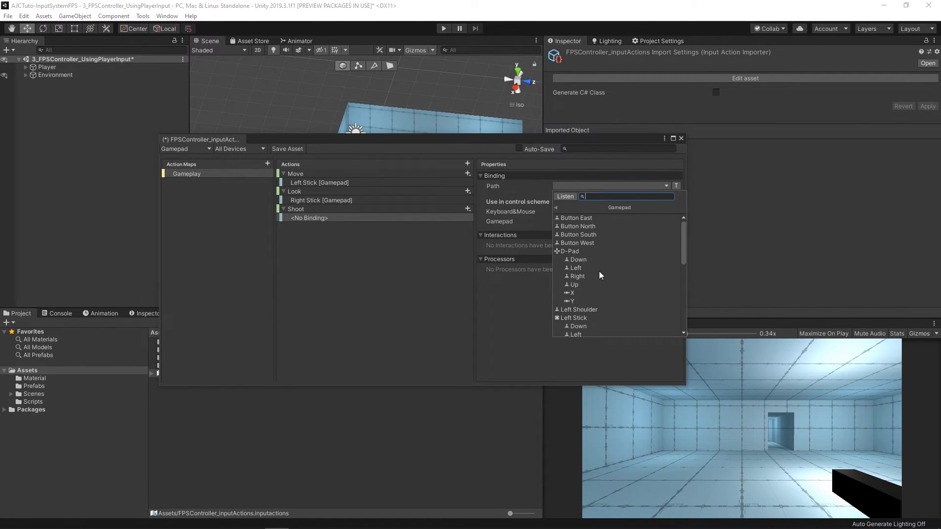
{"action": "left_click", "coordinate": [598, 235]}
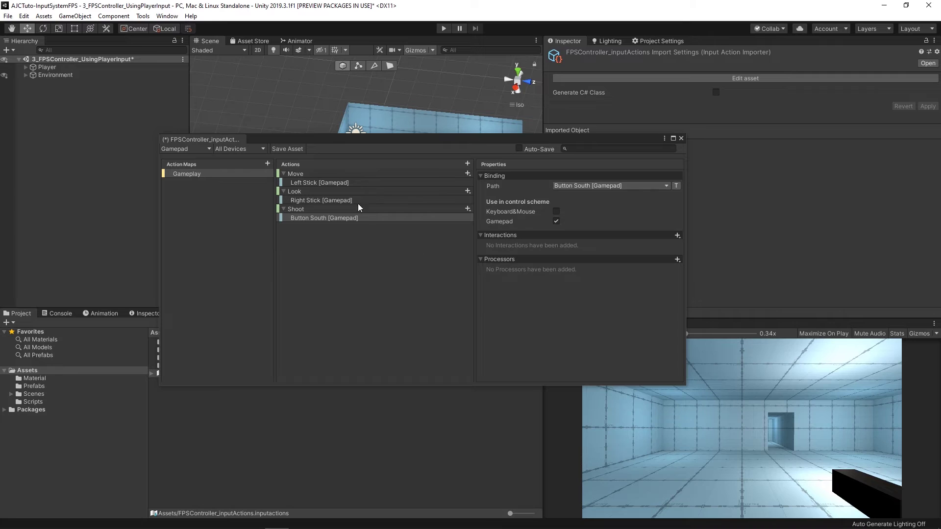
{"action": "left_click", "coordinate": [286, 147]}
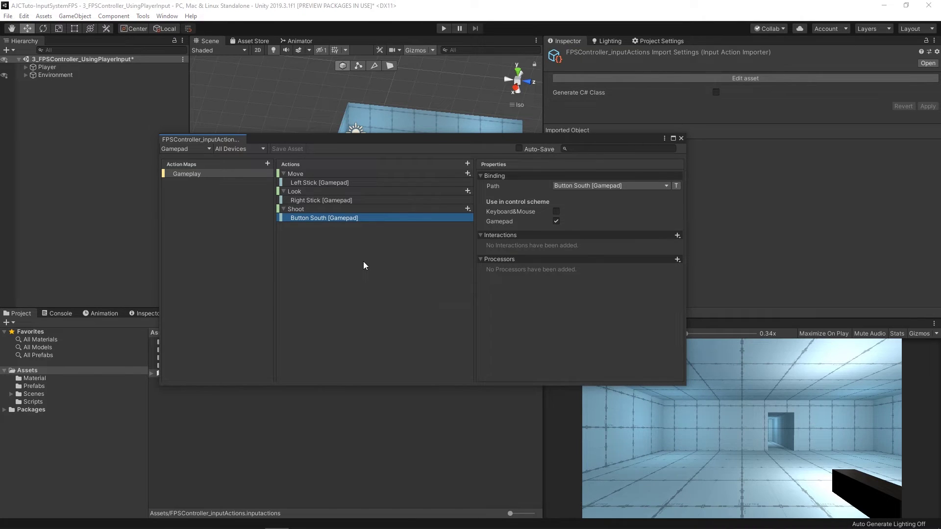
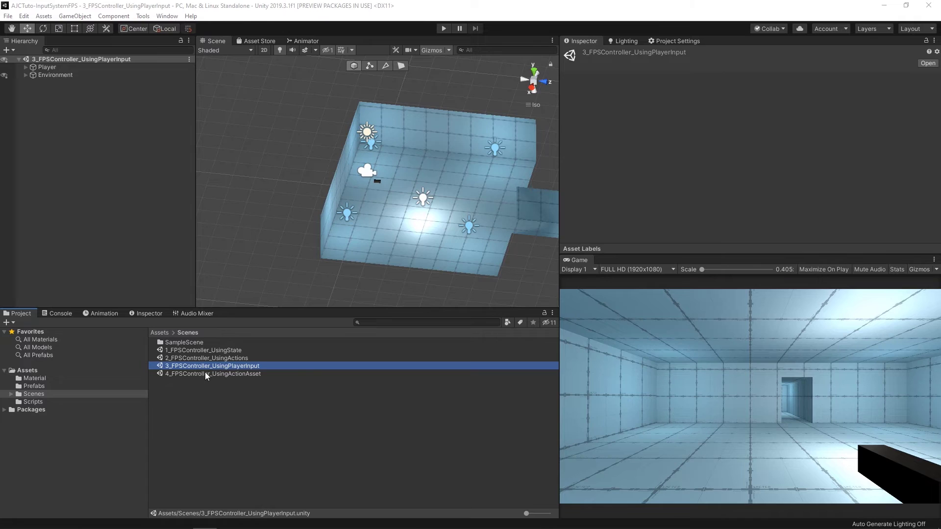
Open the 4_FPSController_UsingActionAsset scene, review the Player's FPS Controller settings, and list the Assets root.
{"action": "double_click", "coordinate": [193, 374]}
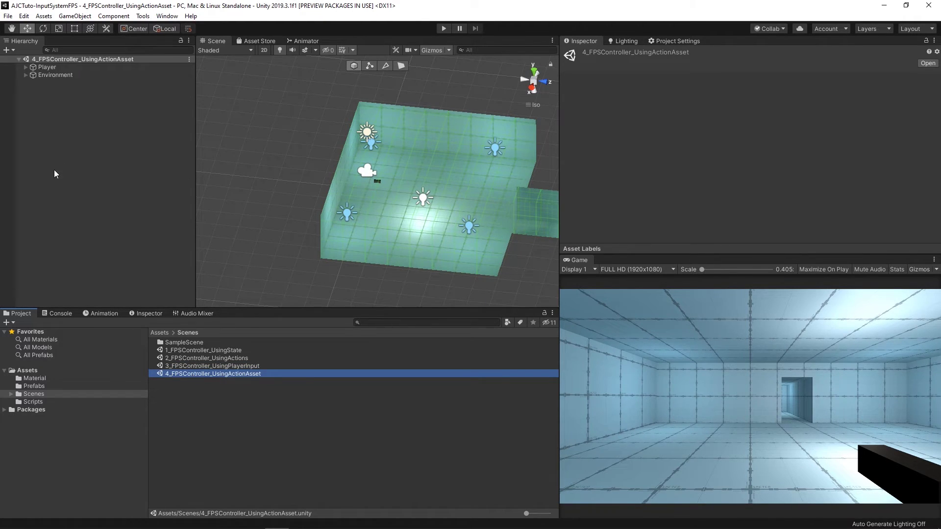
{"action": "left_click", "coordinate": [82, 67]}
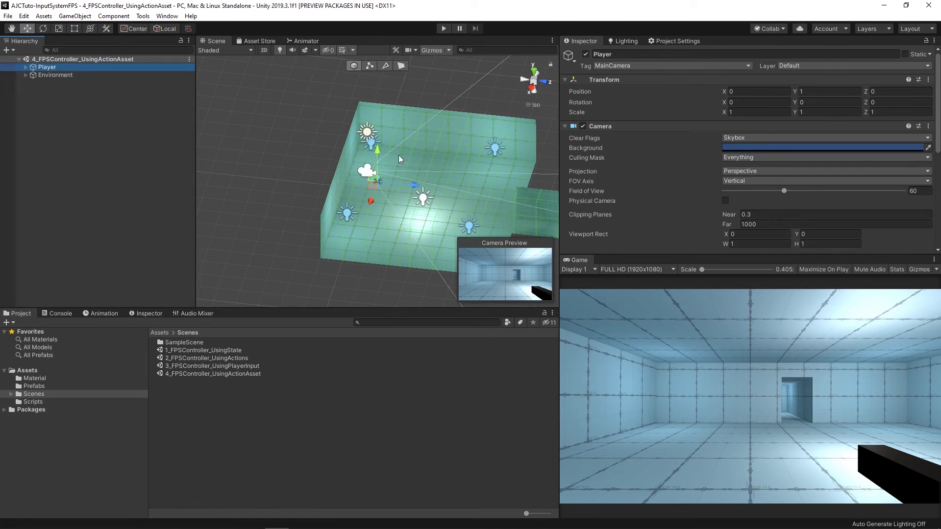
{"action": "scroll", "coordinate": [665, 113], "scroll_direction": "down", "scroll_amount": 4}
{"action": "scroll", "coordinate": [681, 145], "scroll_direction": "down", "scroll_amount": 4}
{"action": "scroll", "coordinate": [699, 180], "scroll_direction": "down", "scroll_amount": 1}
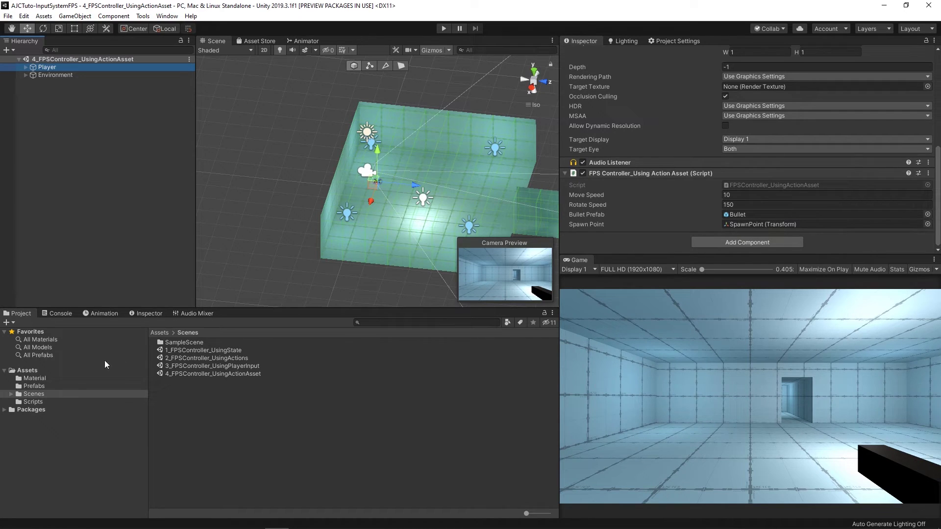
{"action": "left_click", "coordinate": [75, 371]}
Enable and apply Generate C# Class on the FPSController_inputActions asset.
{"action": "left_click", "coordinate": [190, 375]}
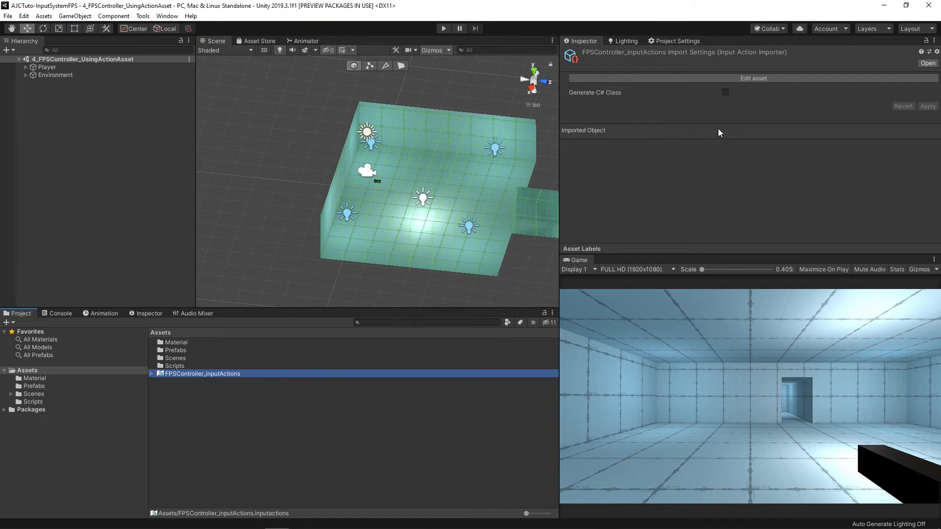
{"action": "left_click", "coordinate": [725, 92]}
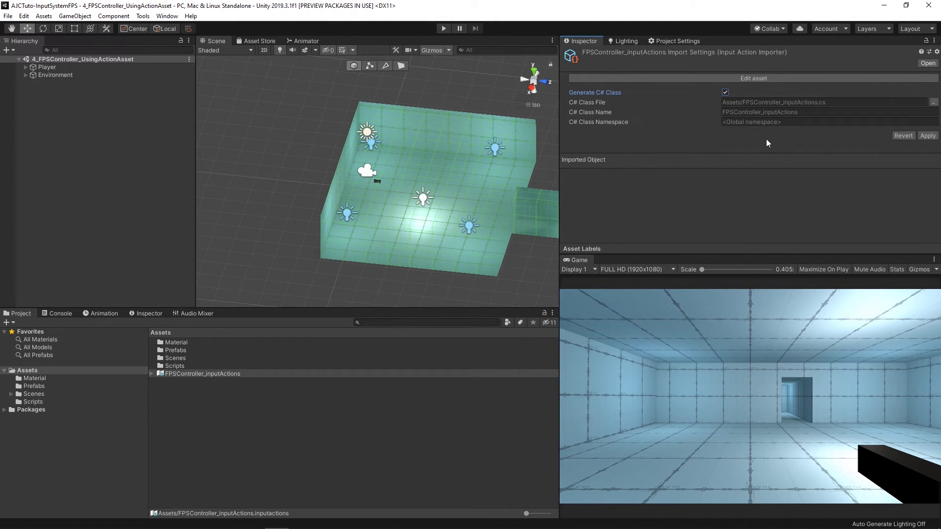
{"action": "left_click", "coordinate": [927, 136]}
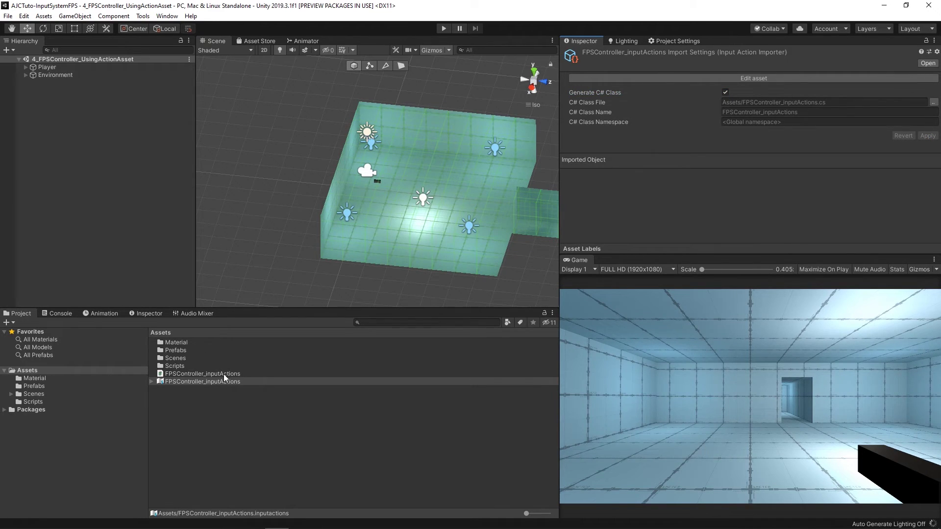
Read through the generated FPSController_inputActions.cs in Rider, then return to FPSController_UsingActionAsset.cs.
{"action": "double_click", "coordinate": [222, 376]}
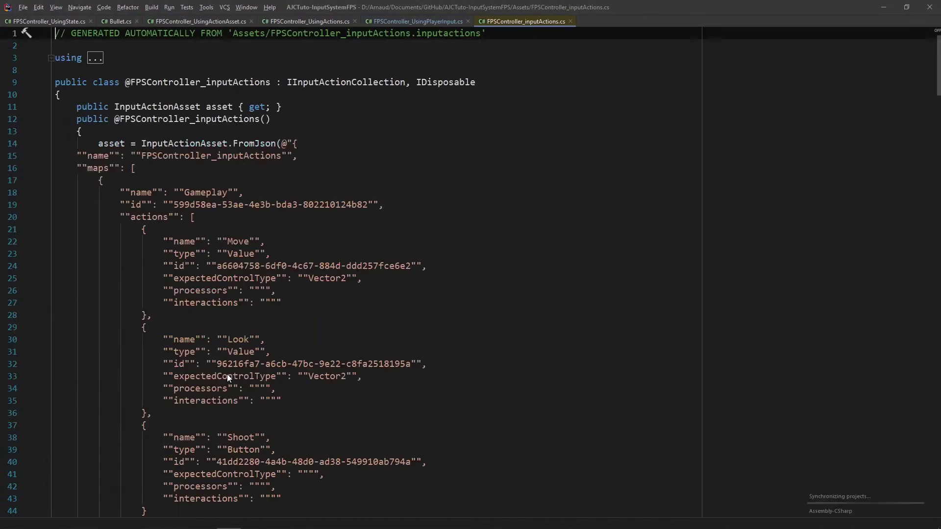
{"action": "scroll", "coordinate": [300, 142], "scroll_direction": "down", "scroll_amount": 7}
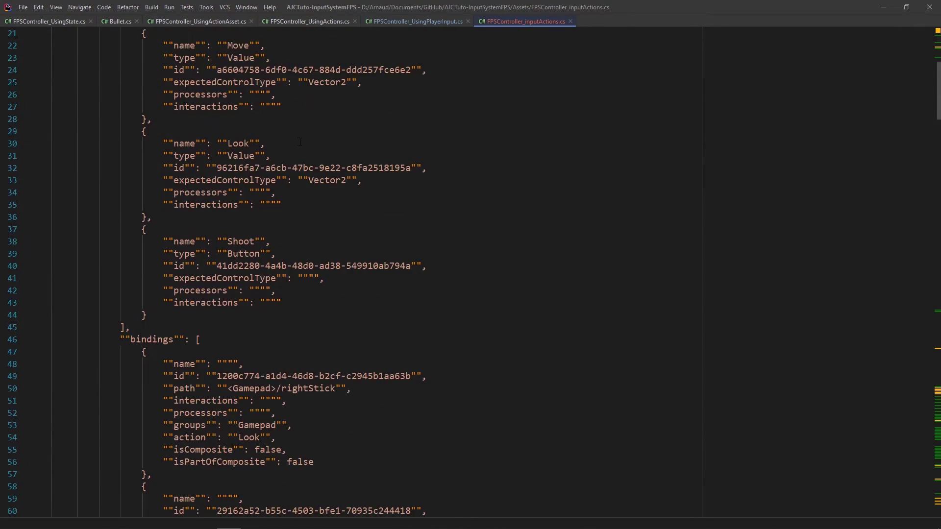
{"action": "scroll", "coordinate": [300, 142], "scroll_direction": "down", "scroll_amount": 3}
{"action": "scroll", "coordinate": [300, 142], "scroll_direction": "down", "scroll_amount": 3}
{"action": "scroll", "coordinate": [300, 142], "scroll_direction": "down", "scroll_amount": 4}
{"action": "scroll", "coordinate": [300, 142], "scroll_direction": "down", "scroll_amount": 8}
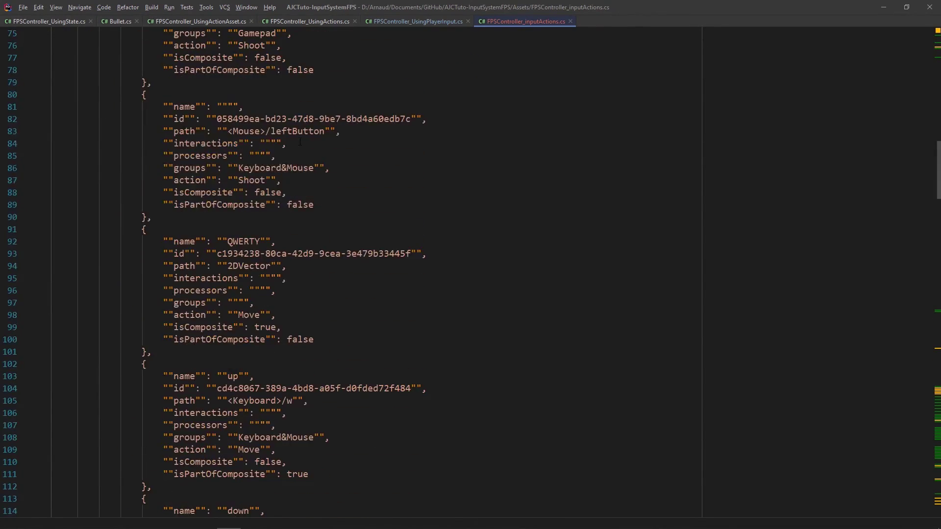
{"action": "scroll", "coordinate": [300, 142], "scroll_direction": "down", "scroll_amount": 4}
{"action": "scroll", "coordinate": [300, 142], "scroll_direction": "down", "scroll_amount": 8}
{"action": "scroll", "coordinate": [300, 142], "scroll_direction": "down", "scroll_amount": 8}
{"action": "scroll", "coordinate": [299, 142], "scroll_direction": "down", "scroll_amount": 10}
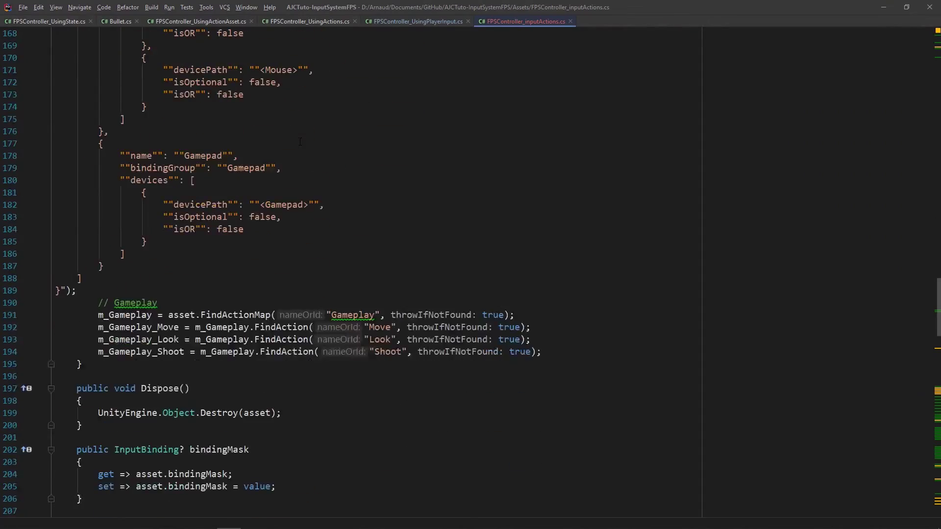
{"action": "scroll", "coordinate": [300, 142], "scroll_direction": "down", "scroll_amount": 4}
{"action": "scroll", "coordinate": [300, 142], "scroll_direction": "down", "scroll_amount": 12}
{"action": "scroll", "coordinate": [300, 142], "scroll_direction": "down", "scroll_amount": 8}
{"action": "scroll", "coordinate": [300, 142], "scroll_direction": "down", "scroll_amount": 11}
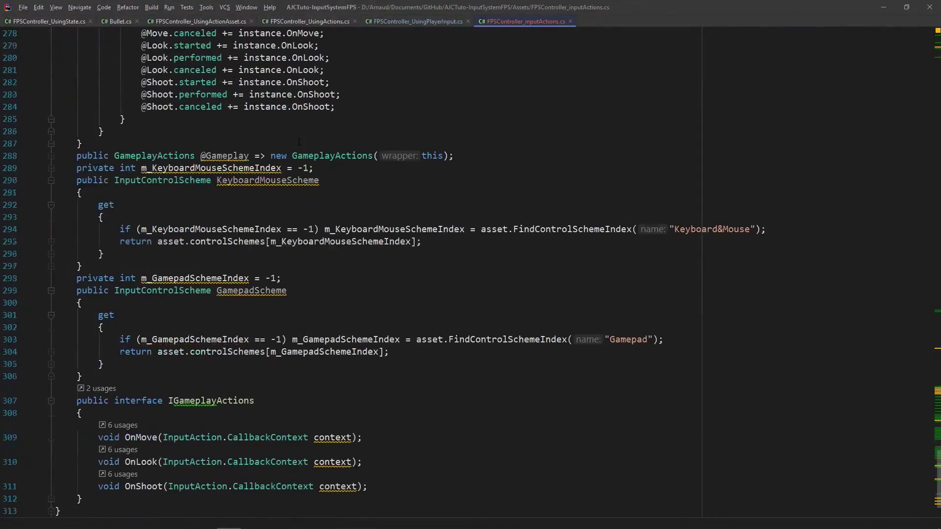
{"action": "scroll", "coordinate": [392, 273], "scroll_direction": "down", "scroll_amount": 2}
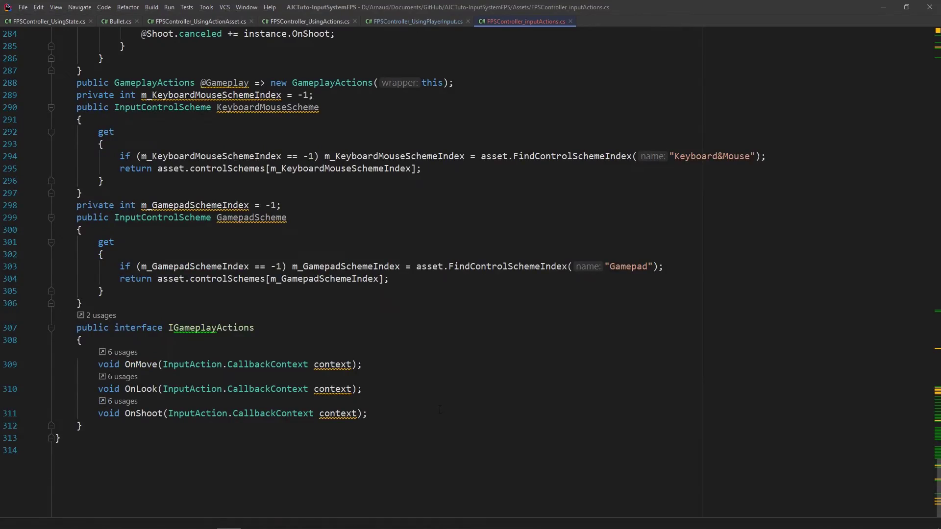
{"action": "key", "text": "ctrl+Tab"}
{"action": "scroll", "coordinate": [268, 237], "scroll_direction": "up", "scroll_amount": 2}
Declare a private FPSController_inputActions m_controls field at the top of the class.
{"action": "scroll", "coordinate": [268, 237], "scroll_direction": "up", "scroll_amount": 1}
{"action": "left_click", "coordinate": [268, 82]}
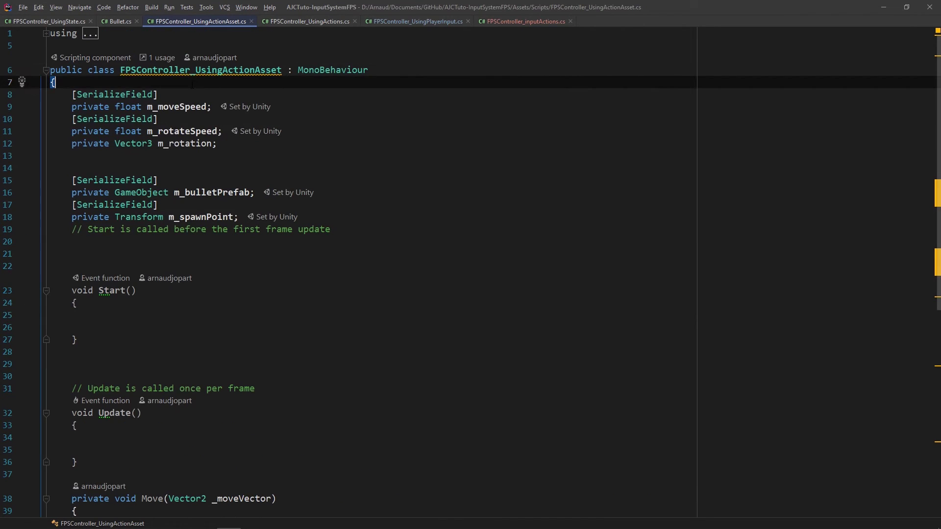
{"action": "key", "text": "Return"}
{"action": "type", "text": "pr"}
{"action": "key", "text": "Return"}
{"action": "type", "text": "private F"}
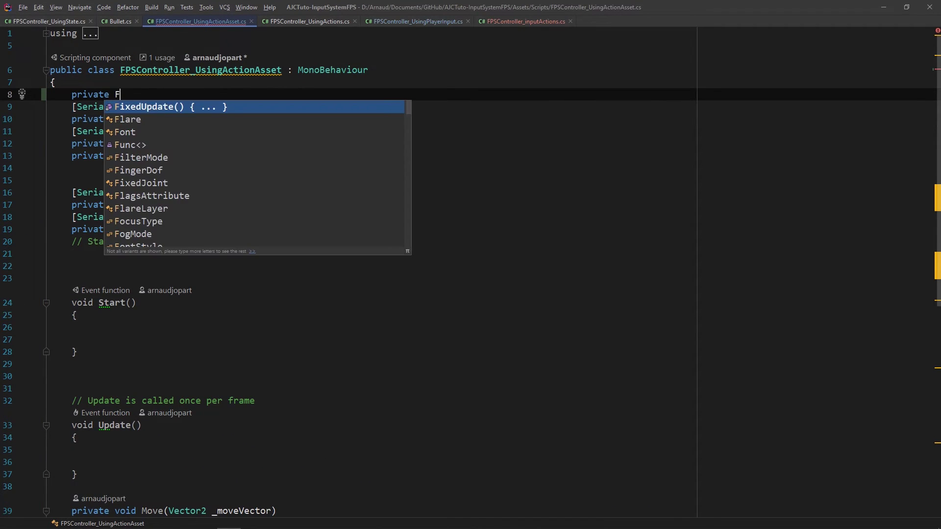
{"action": "type", "text": "P"}
{"action": "key", "text": "Return"}
{"action": "type", "text": "m_"}
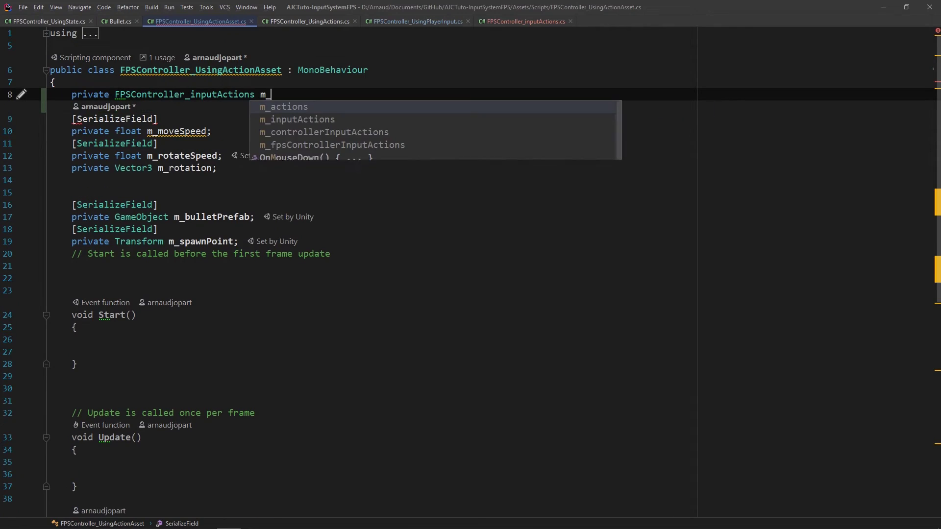
{"action": "type", "text": "controls"}
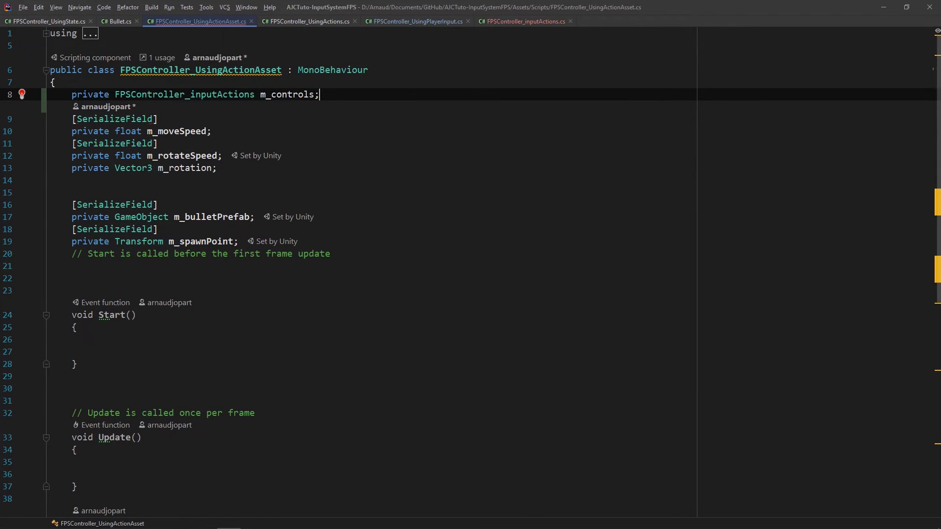
{"action": "type", "text": ";"}
Add an Awake method that sets m_controls = new FPSController_inputActions().
{"action": "left_click", "coordinate": [146, 254]}
{"action": "type", "text": "Awake"}
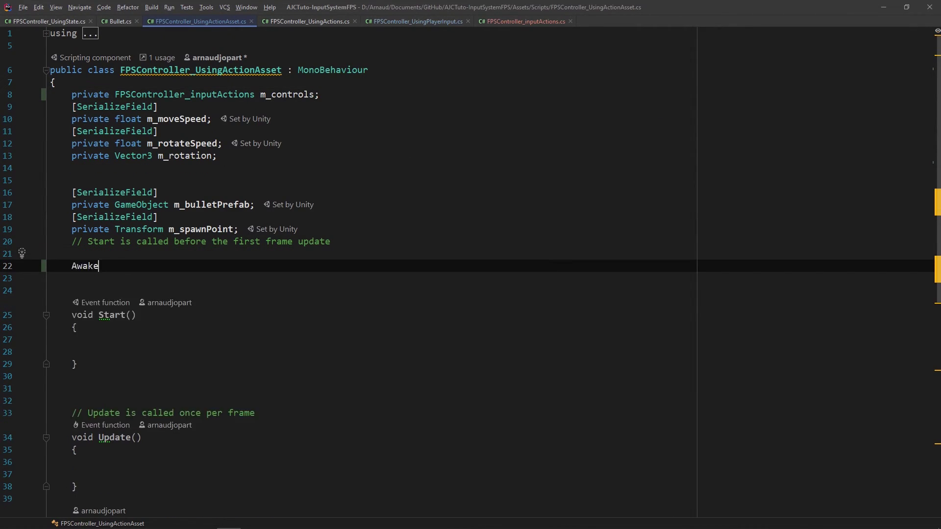
{"action": "key", "text": "Return"}
{"action": "type", "text": "m_con"}
{"action": "key", "text": "Return"}
{"action": "type", "text": "= "}
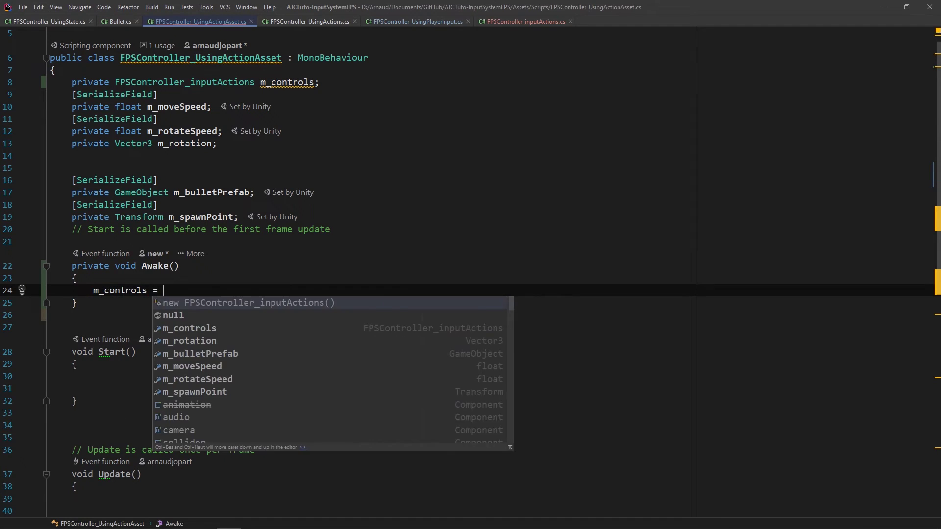
{"action": "type", "text": "ne"}
{"action": "key", "text": "Return"}
Subscribe m_controls.Gameplay.Shoot.performed to a lambda that calls Shoot().
{"action": "key", "text": "Return"}
{"action": "type", "text": "m_"}
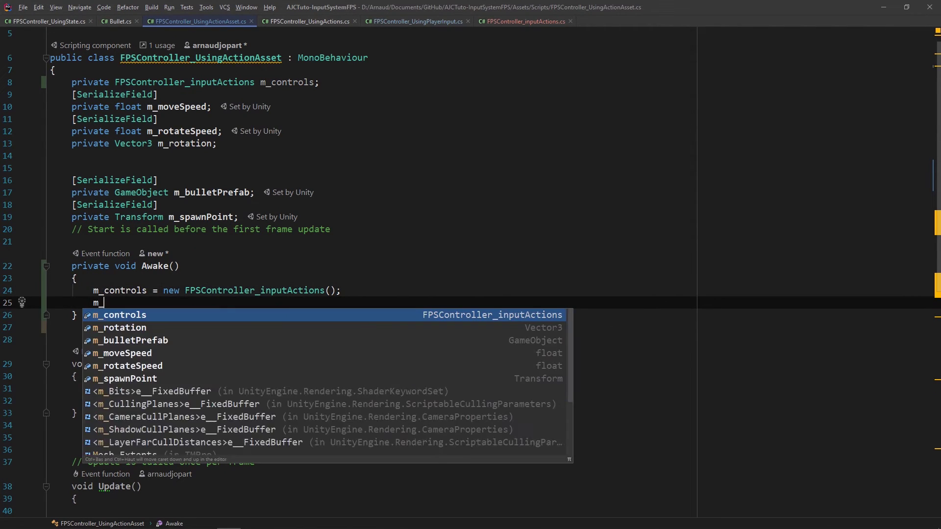
{"action": "key", "text": "Return"}
{"action": "type", "text": ".G"}
{"action": "key", "text": "Return"}
{"action": "type", "text": "."}
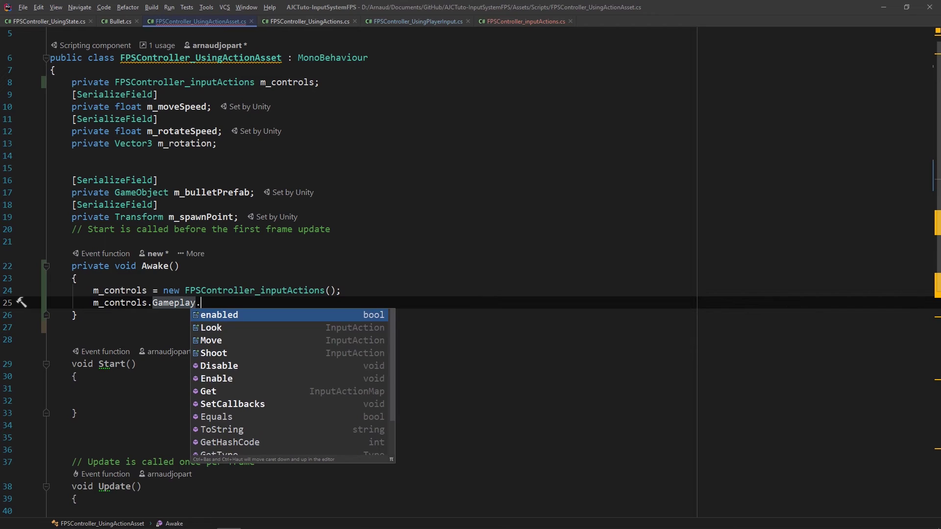
{"action": "type", "text": "Sh"}
{"action": "key", "text": "Return"}
{"action": "type", "text": "."}
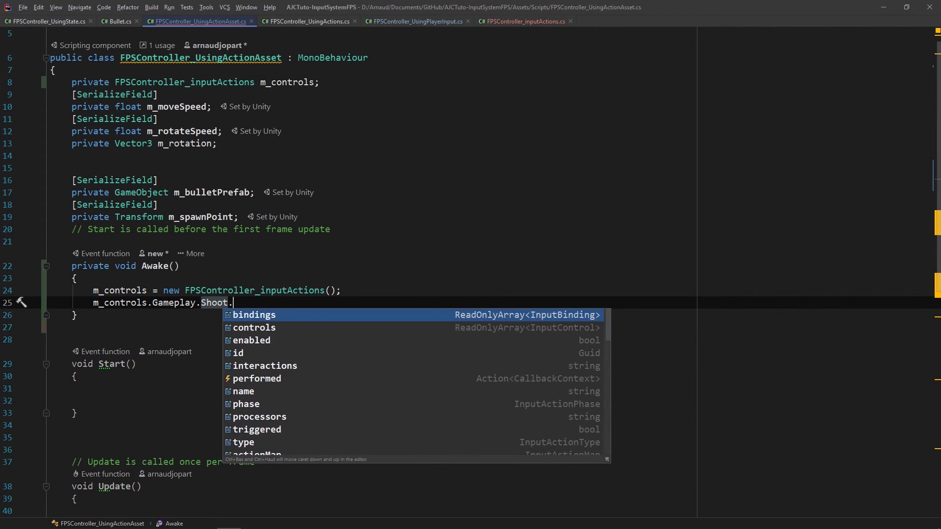
{"action": "key", "text": "Return"}
{"action": "type", "text": "+="}
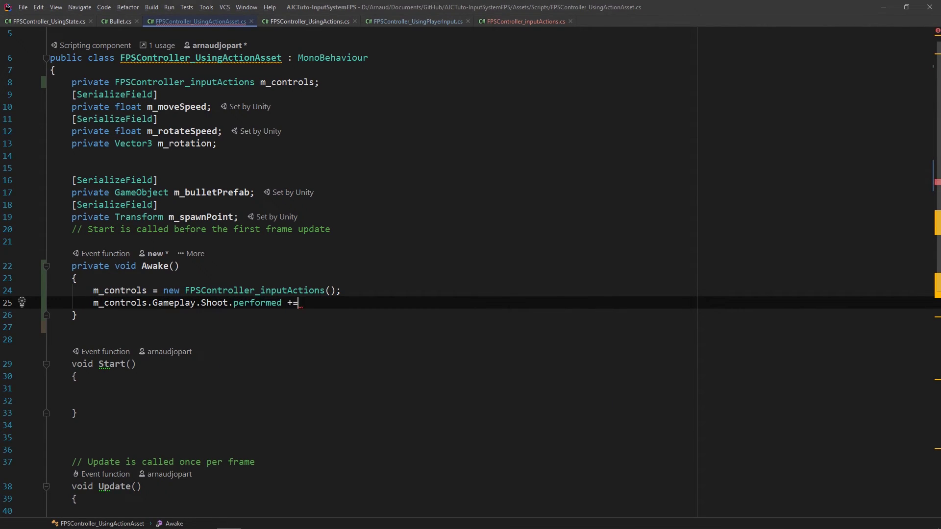
{"action": "key", "text": "Return"}
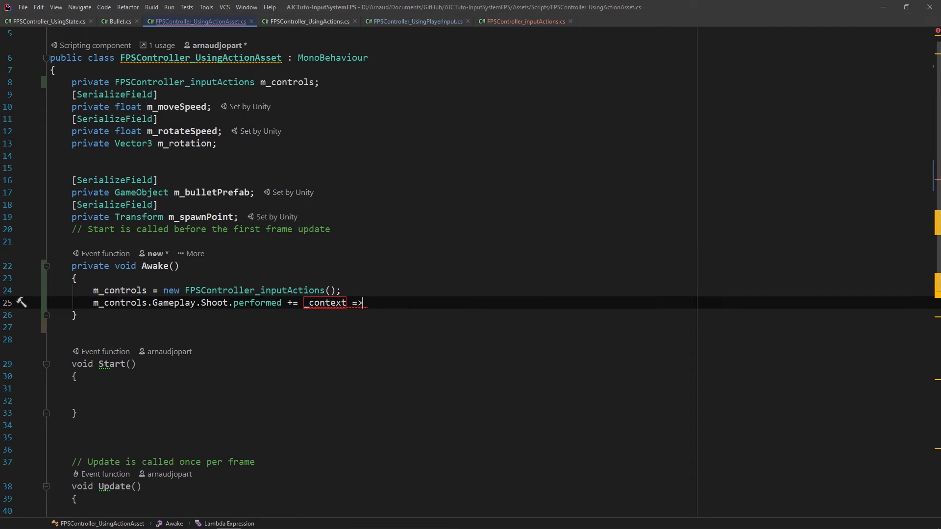
{"action": "type", "text": "{S"}
{"action": "key", "text": "Return"}
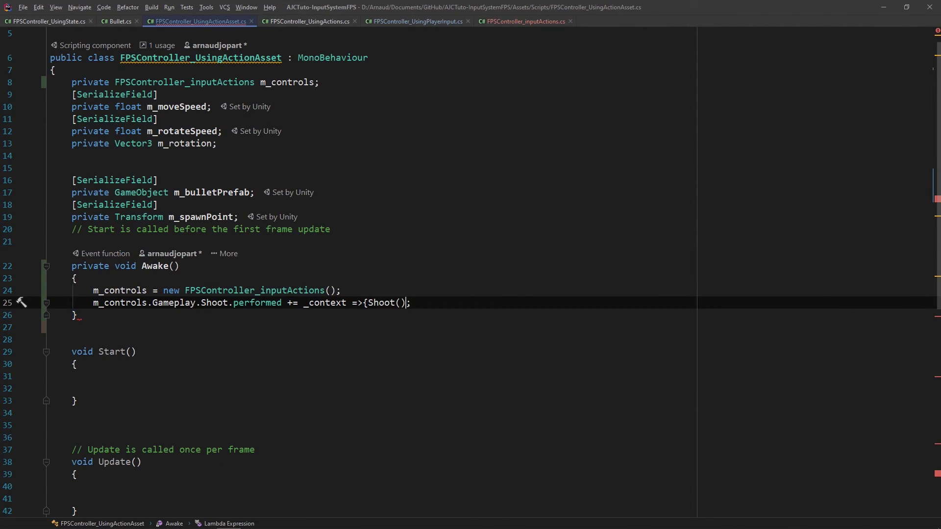
{"action": "type", "text": ";"}
{"action": "left_click", "coordinate": [153, 327]}
{"action": "type", "text": ";"}
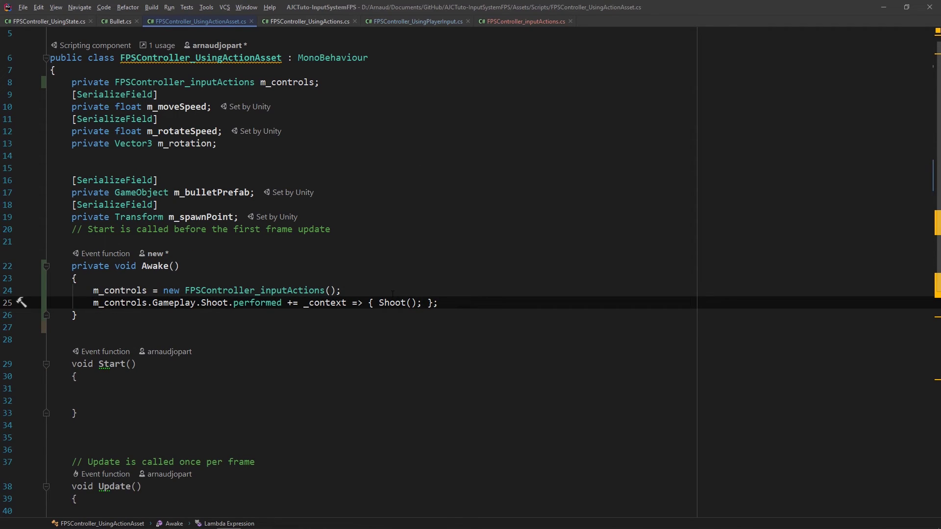
{"action": "scroll", "coordinate": [441, 299], "scroll_direction": "down", "scroll_amount": 2}
{"action": "left_click", "coordinate": [71, 351]}
Add a private OnEnable method that calls m_controls.Enable().
{"action": "key", "text": "Return"}
{"action": "type", "text": "pri"}
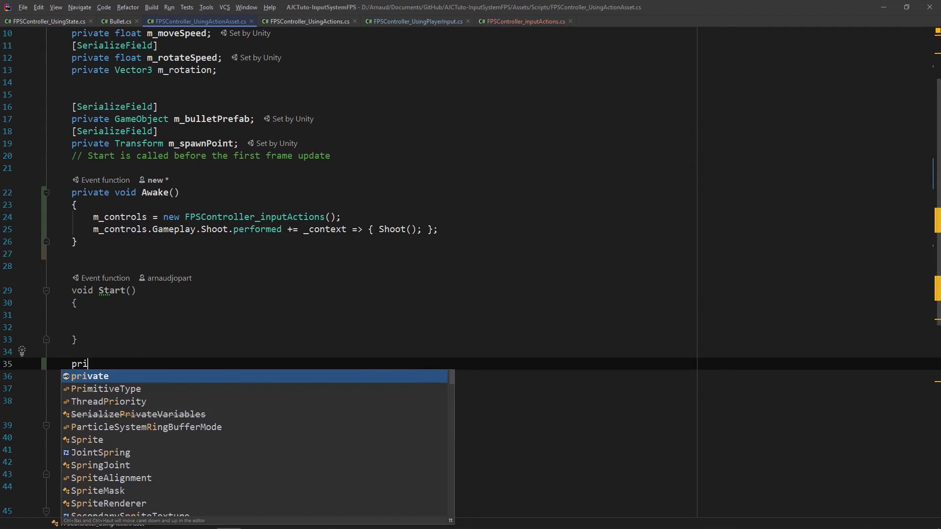
{"action": "key", "text": "Return"}
{"action": "type", "text": "on"}
{"action": "key", "text": "Down"}
{"action": "key", "text": "Return"}
{"action": "type", "text": "m_"}
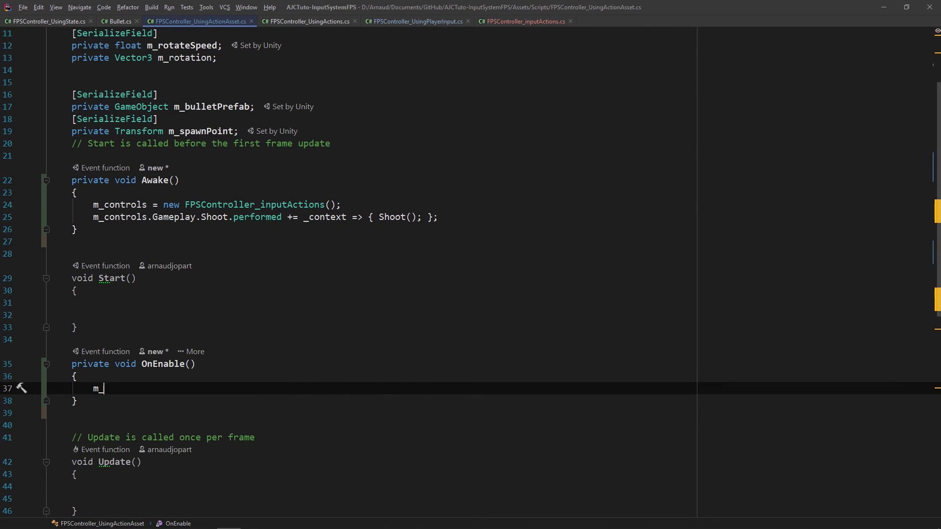
{"action": "type", "text": "controls.Enable();"}
{"action": "key", "text": "Down"}
Add a private OnDisable method that calls m_controls.Disable().
{"action": "key", "text": "Return"}
{"action": "key", "text": "Return"}
{"action": "type", "text": "pri"}
{"action": "key", "text": "Return"}
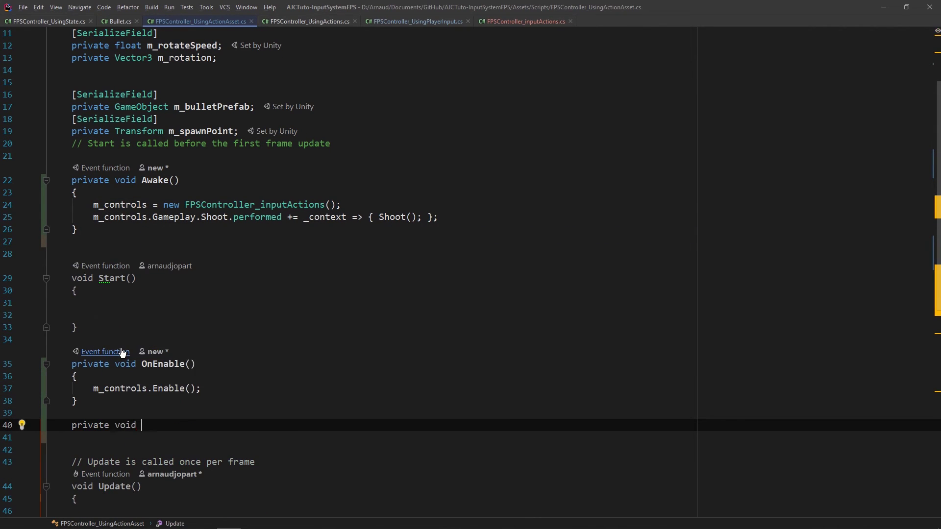
{"action": "type", "text": "void Dis"}
{"action": "key", "text": "Return"}
{"action": "type", "text": "m_"}
{"action": "key", "text": "Return"}
{"action": "type", "text": ".Disable();"}
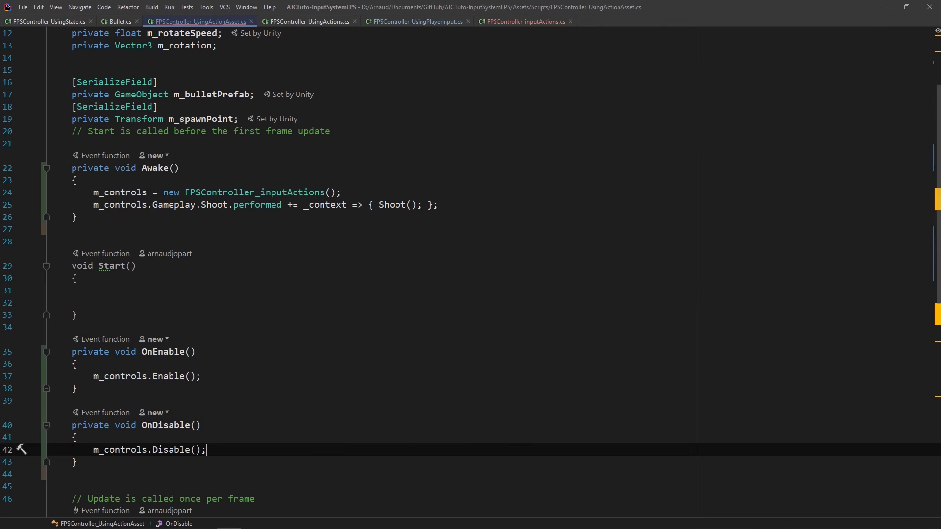
In Update, set moveVector from m_controls.Gameplay.Move.ReadValue<Vector2>().
{"action": "scroll", "coordinate": [305, 323], "scroll_direction": "down", "scroll_amount": 5}
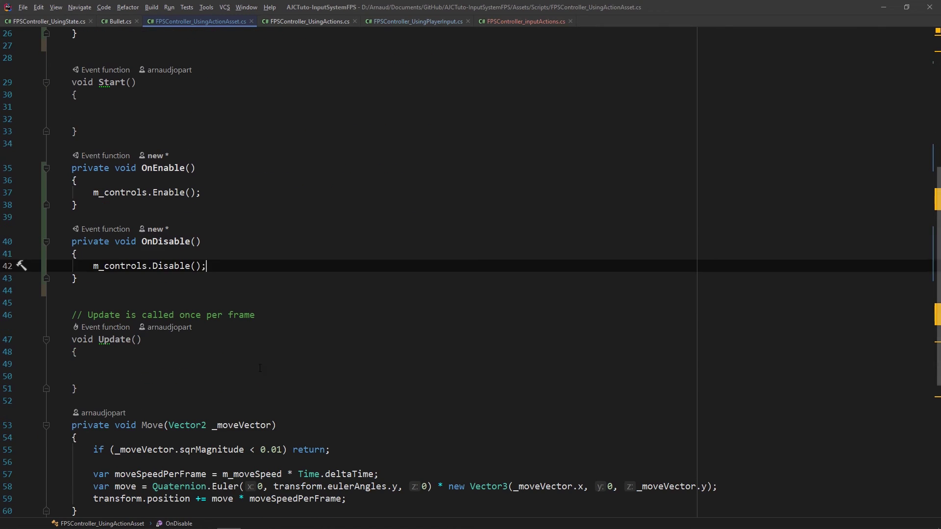
{"action": "left_click", "coordinate": [147, 364]}
{"action": "type", "text": "var moveVector = m"}
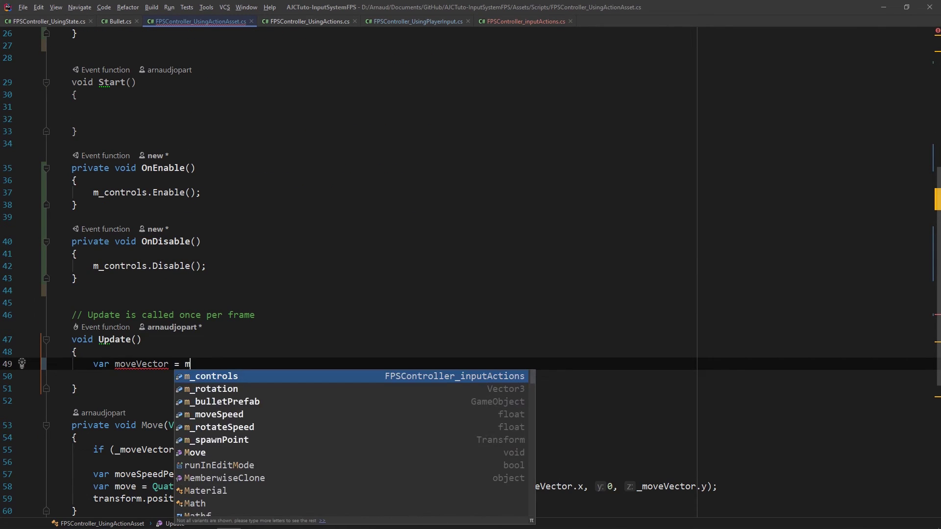
{"action": "key", "text": "Return"}
{"action": "type", "text": ".Ga"}
{"action": "key", "text": "Return"}
{"action": "type", "text": ".M"}
{"action": "key", "text": "Return"}
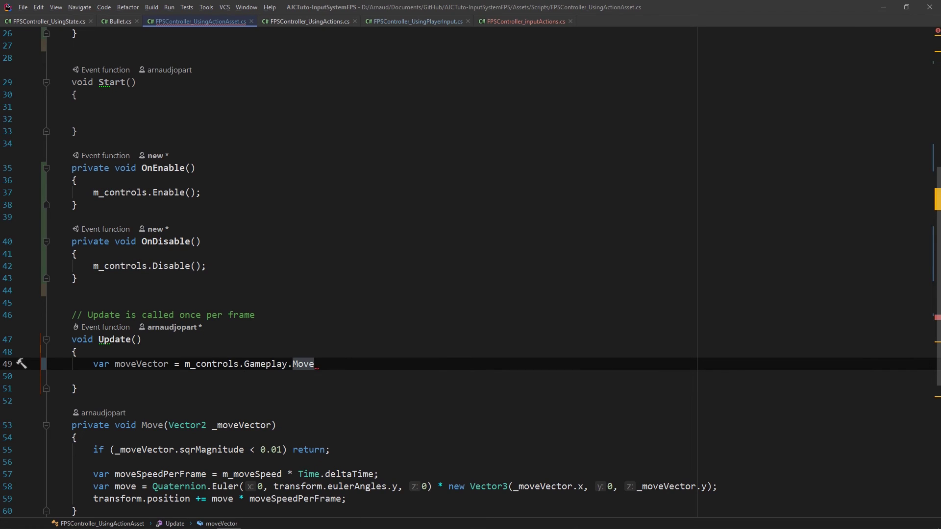
{"action": "type", "text": ".Re"}
{"action": "key", "text": "Return"}
{"action": "type", "text": ";"}
Duplicate that line as lookVector reading the Look action instead of Move.
{"action": "key", "text": "ctrl+d"}
{"action": "double_click", "coordinate": [142, 376]}
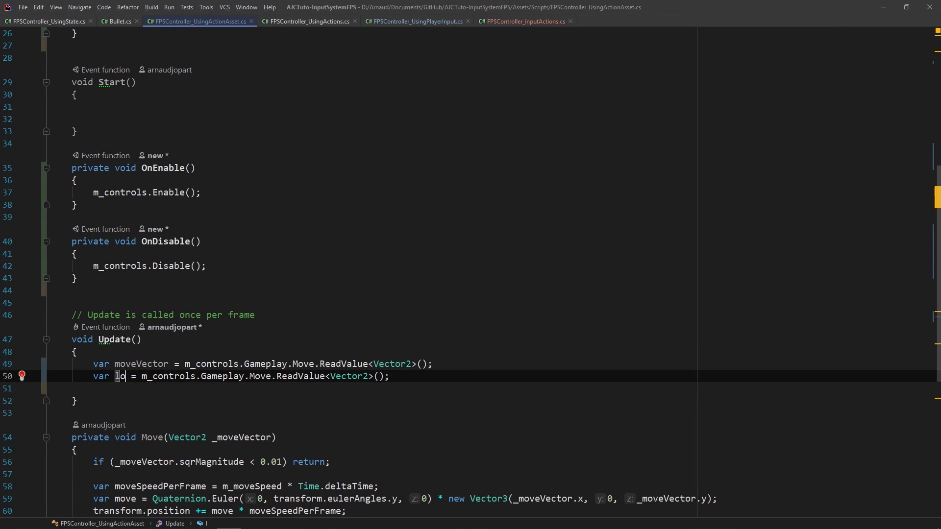
{"action": "type", "text": "lookVector"}
{"action": "double_click", "coordinate": [304, 375]}
{"action": "type", "text": "Look"}
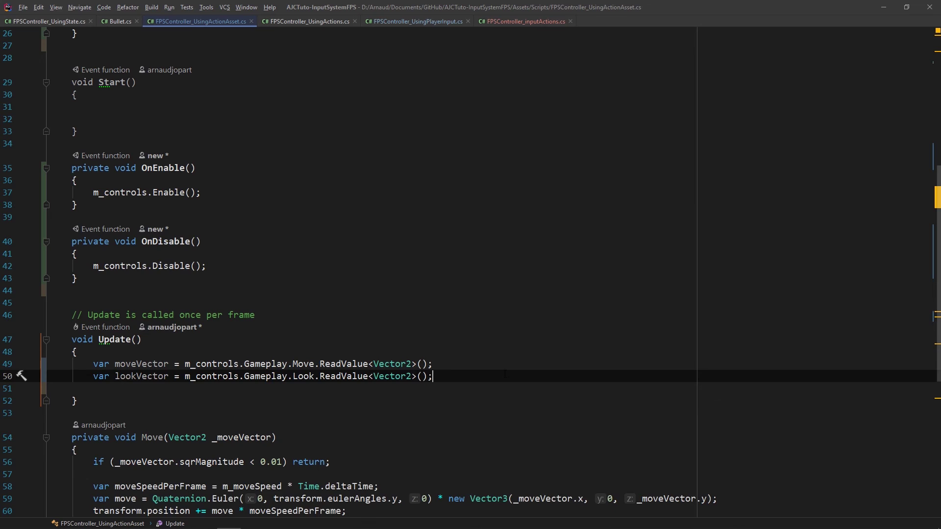
Call Look(lookVector) and Move(moveVector) at the end of Update.
{"action": "key", "text": "End"}
{"action": "key", "text": "Return"}
{"action": "key", "text": "Return"}
{"action": "type", "text": "Look"}
{"action": "key", "text": "Return"}
{"action": "type", "text": "l"}
{"action": "key", "text": "Return"}
{"action": "type", "text": ";"}
{"action": "key", "text": "Return"}
{"action": "type", "text": "Move"}
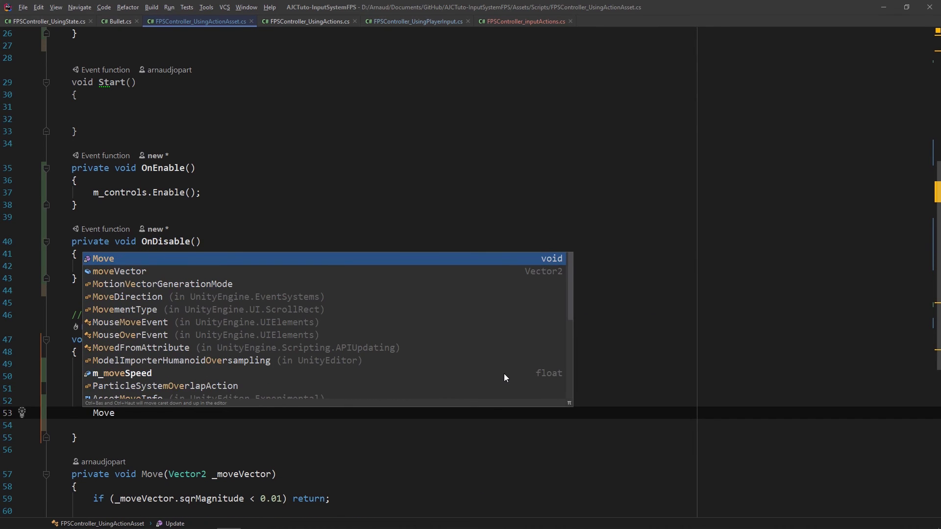
{"action": "key", "text": "Return"}
{"action": "type", "text": "m"}
{"action": "key", "text": "Return"}
{"action": "type", "text": ";"}
{"action": "scroll", "coordinate": [504, 327], "scroll_direction": "down", "scroll_amount": 1}
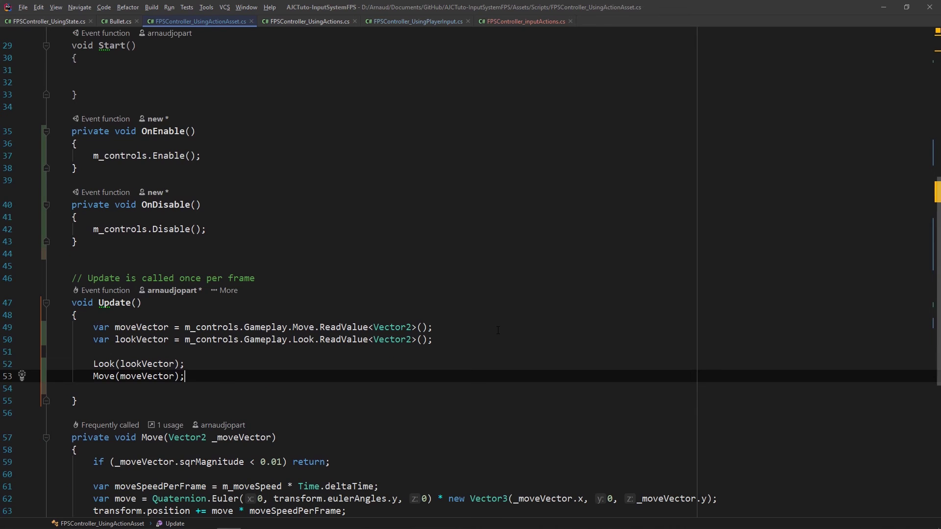
{"action": "key", "text": "alt+Tab"}
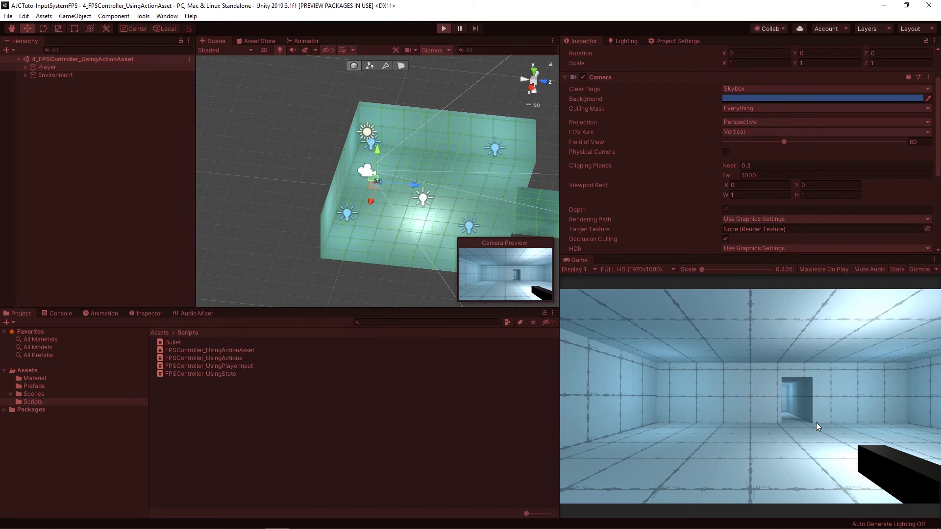
Fire several Bullet(Clone) balls while turning the player around the room in play mode.
{"action": "left_click", "coordinate": [781, 408]}
{"action": "left_click", "coordinate": [855, 407]}
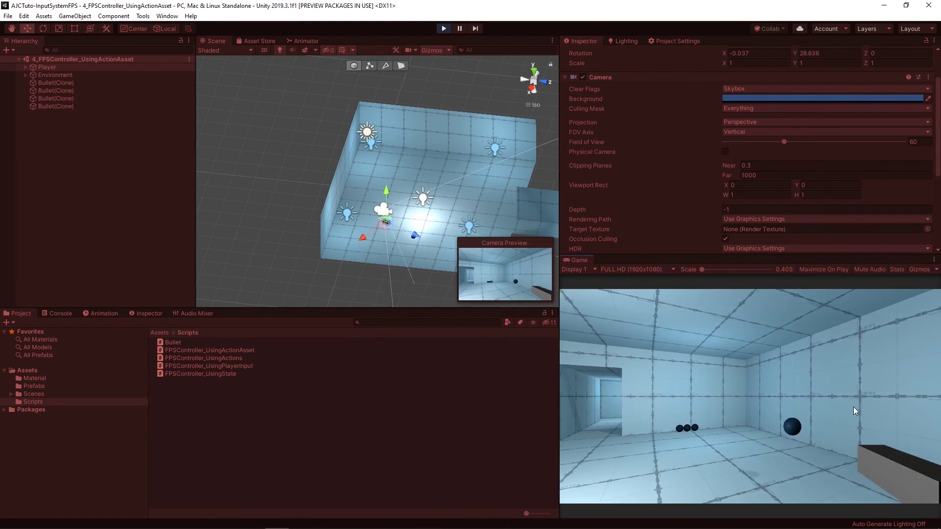
{"action": "left_click", "coordinate": [716, 405]}
{"action": "left_click", "coordinate": [595, 401]}
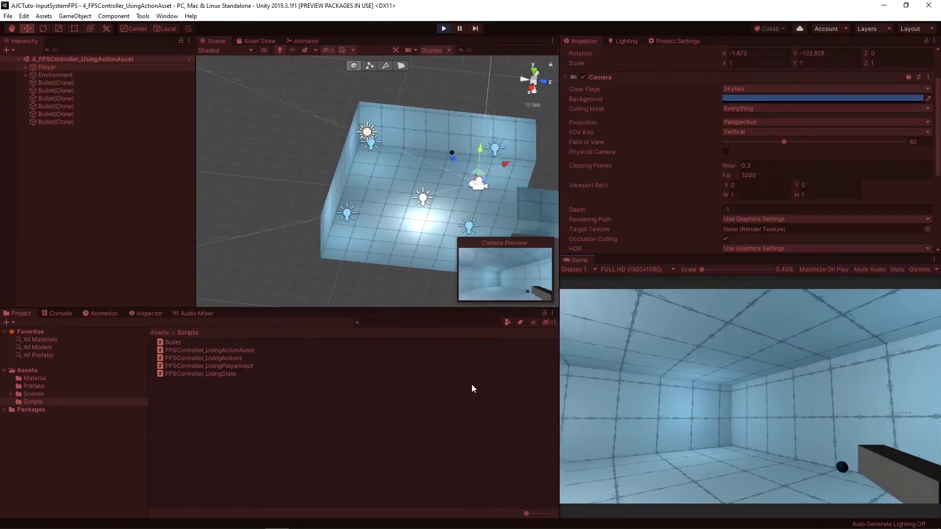